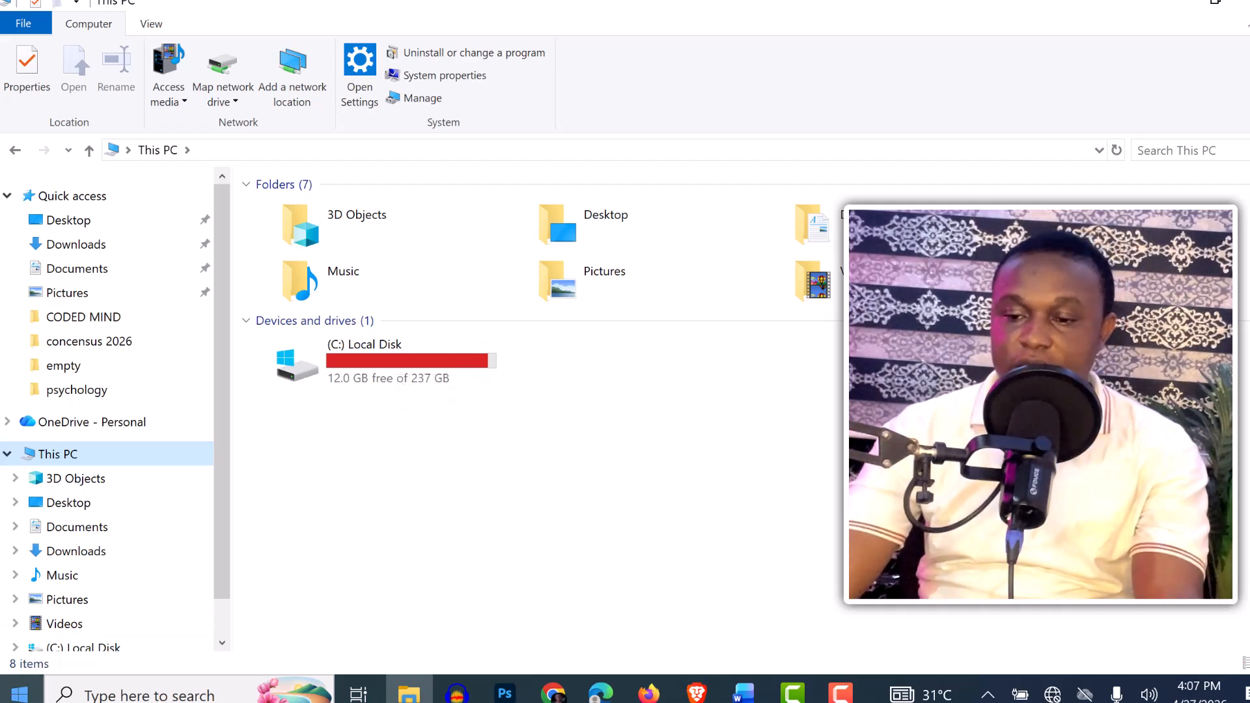
# Step: Open the Storage page in the Windows System settings
pyautogui.click(20, 694)
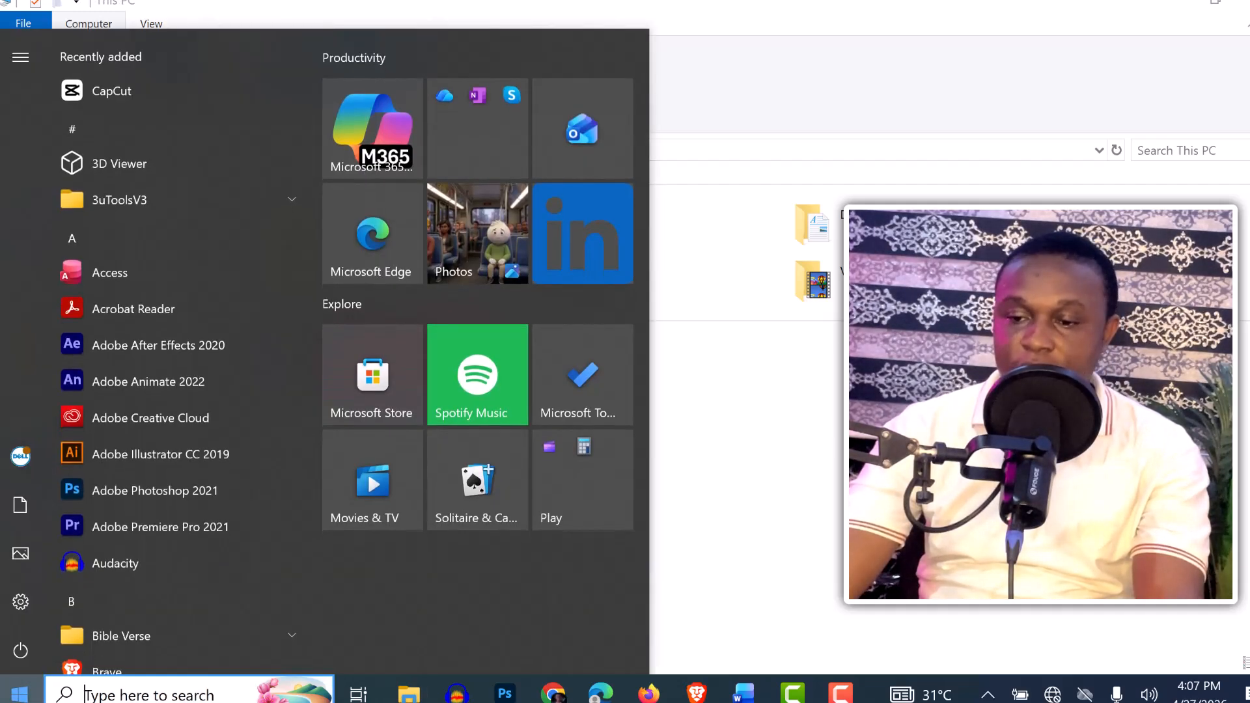
pyautogui.click(20, 602)
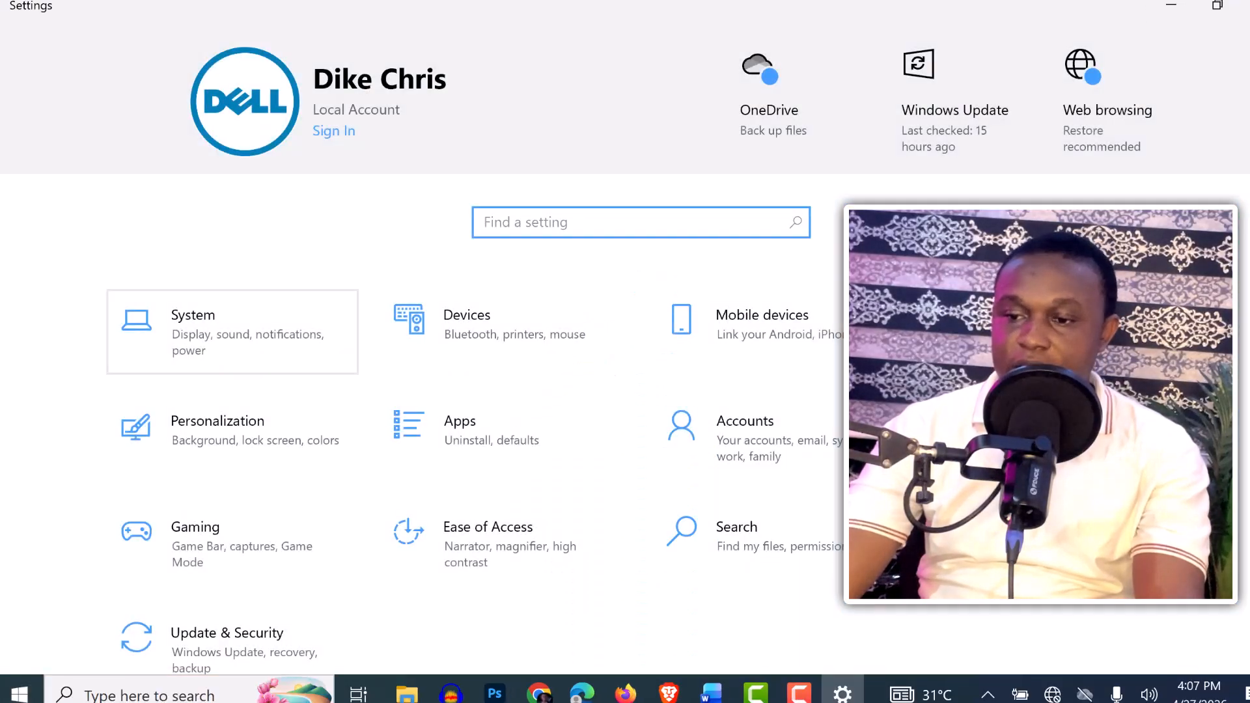
pyautogui.click(233, 332)
pyautogui.click(97, 312)
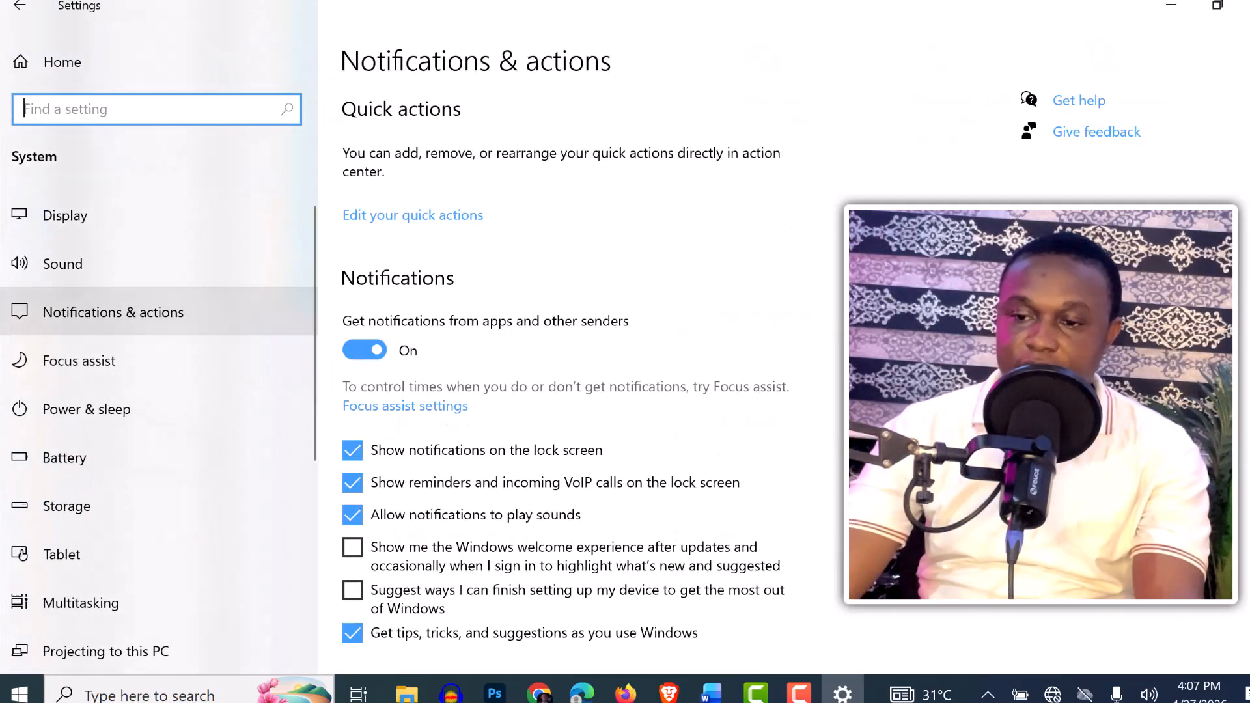
pyautogui.click(98, 506)
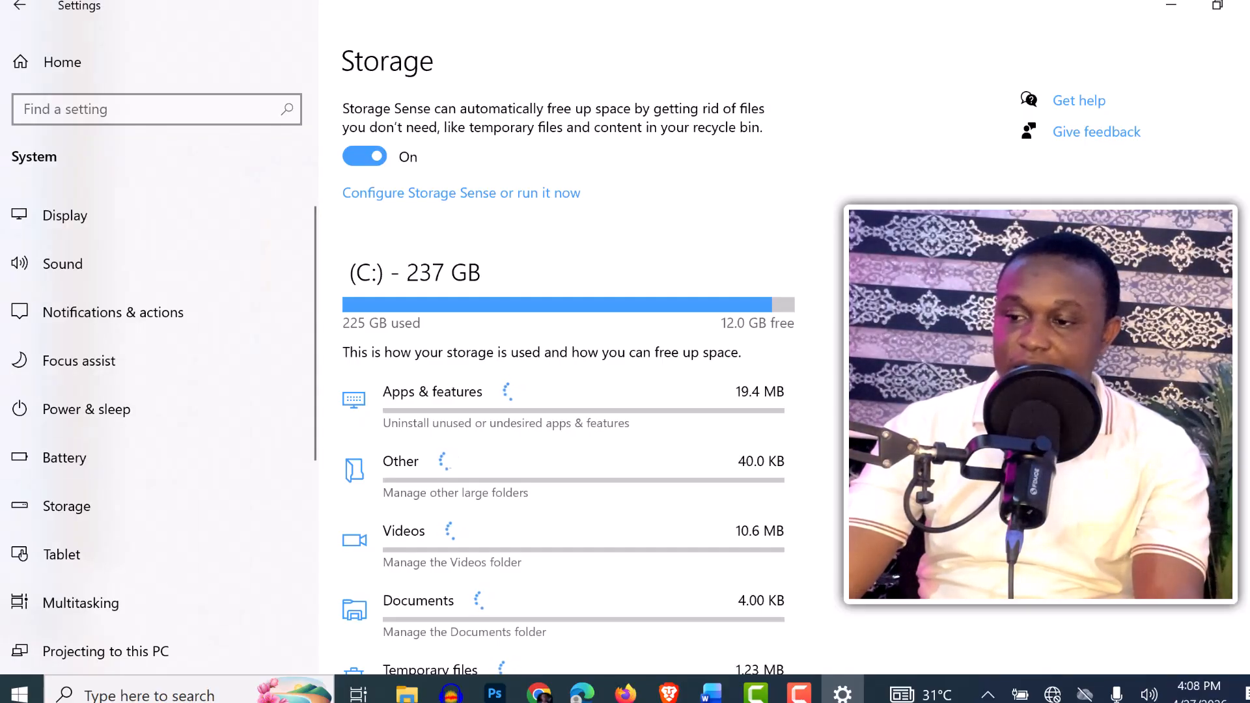
# Step: Expand the C: drive storage breakdown to show more categories and look through the full list
pyautogui.scroll(-2, 567, 390)
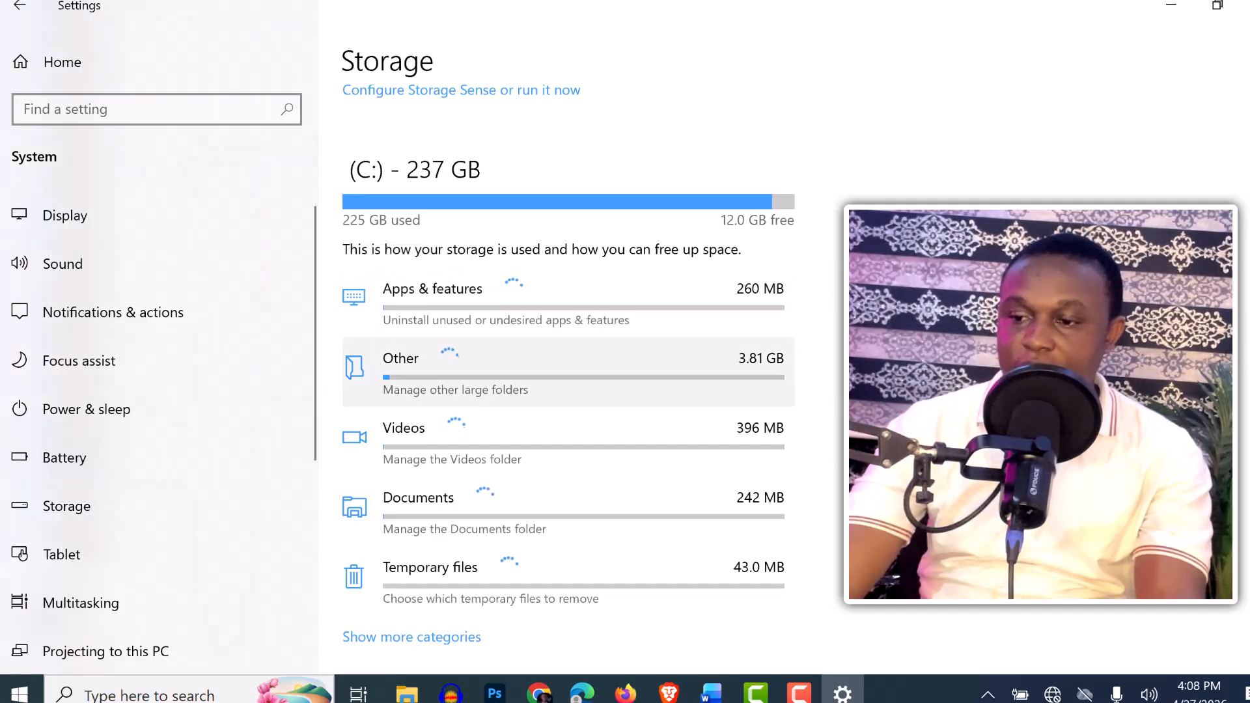
pyautogui.scroll(-3, 566, 479)
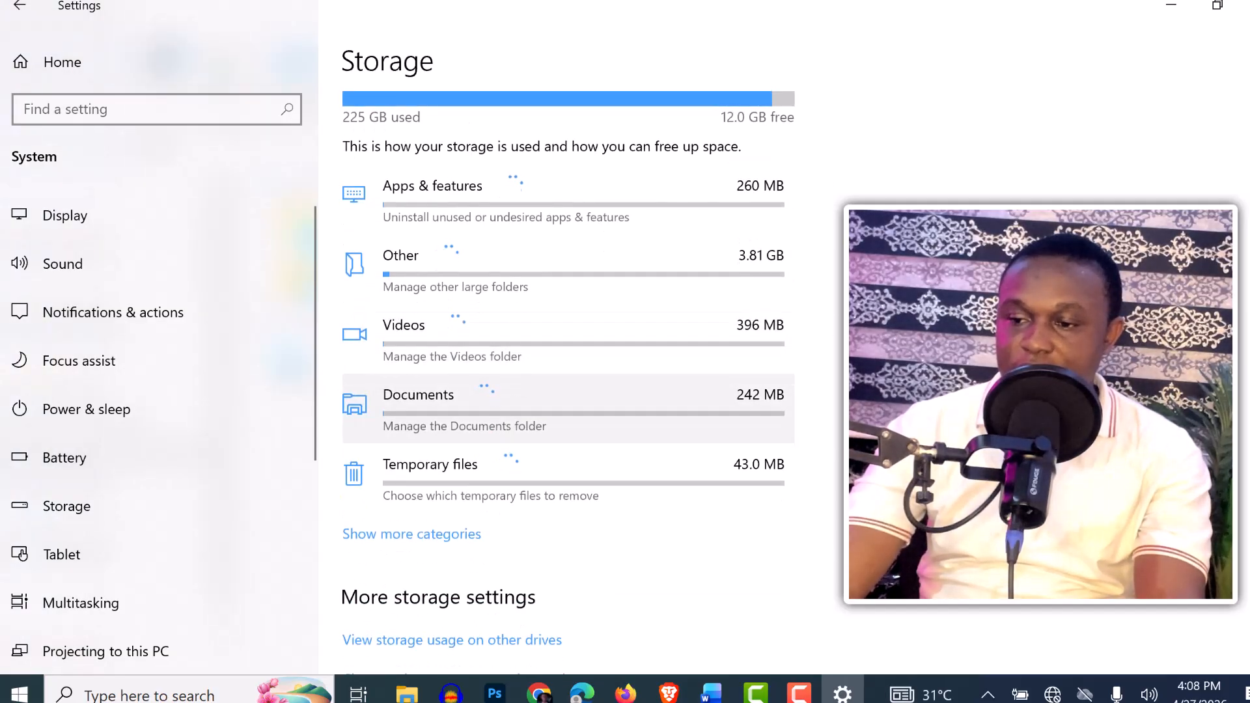
pyautogui.scroll(-3, 456, 456)
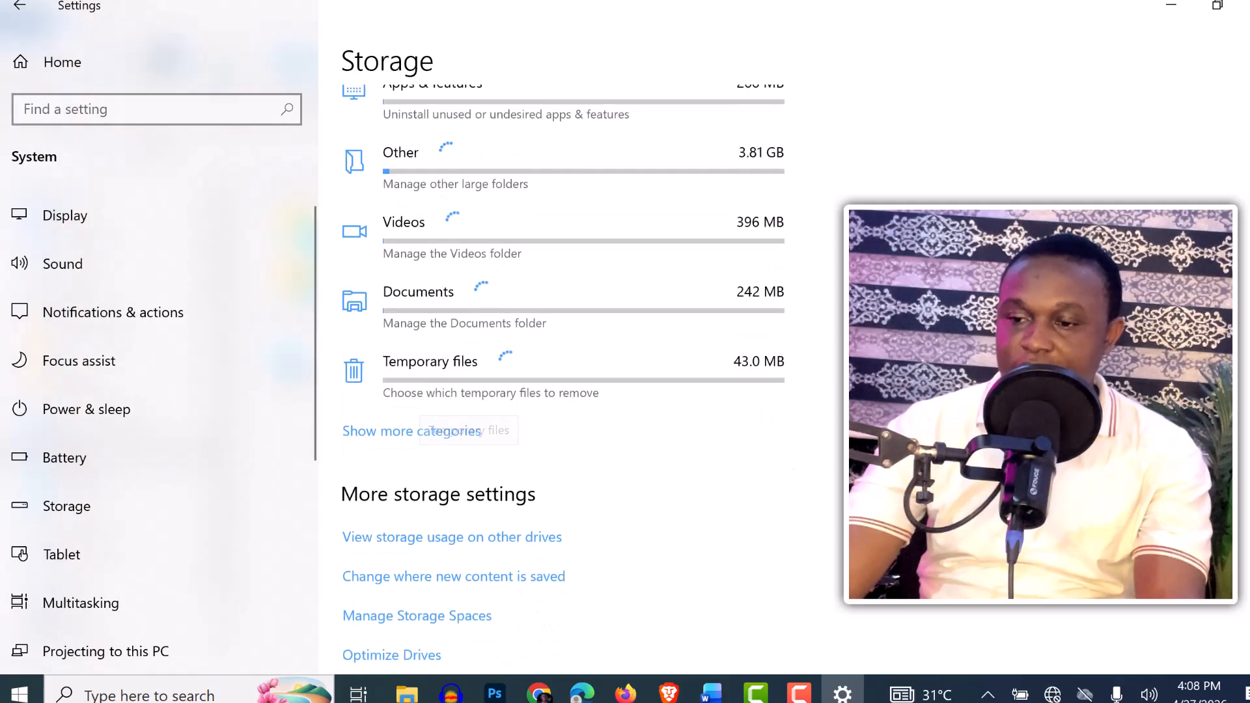
pyautogui.click(411, 431)
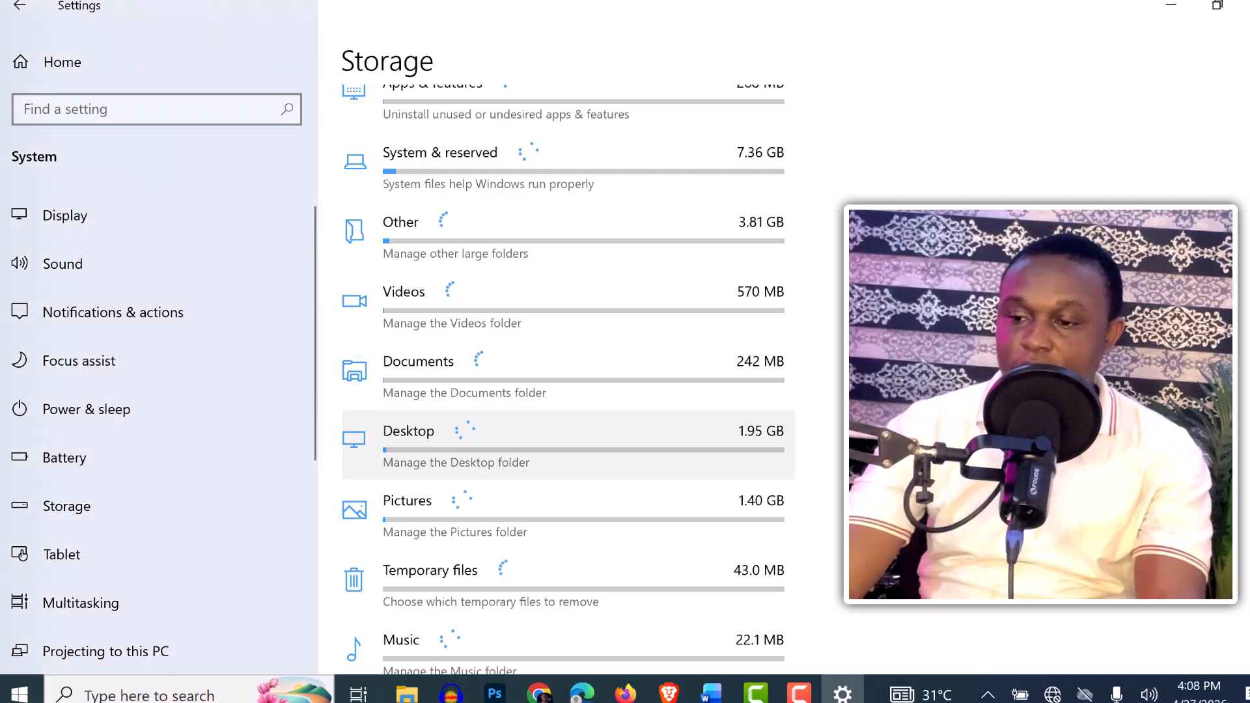
pyautogui.scroll(-3, 566, 514)
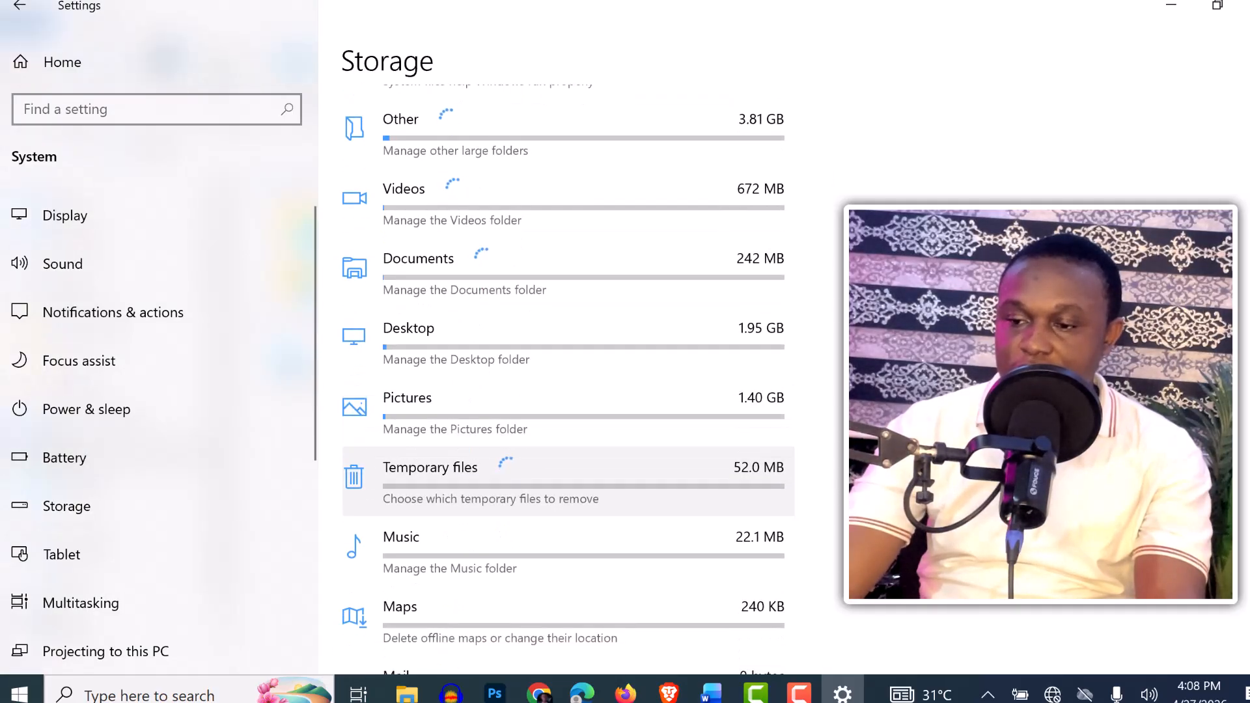
pyautogui.scroll(-1, 566, 456)
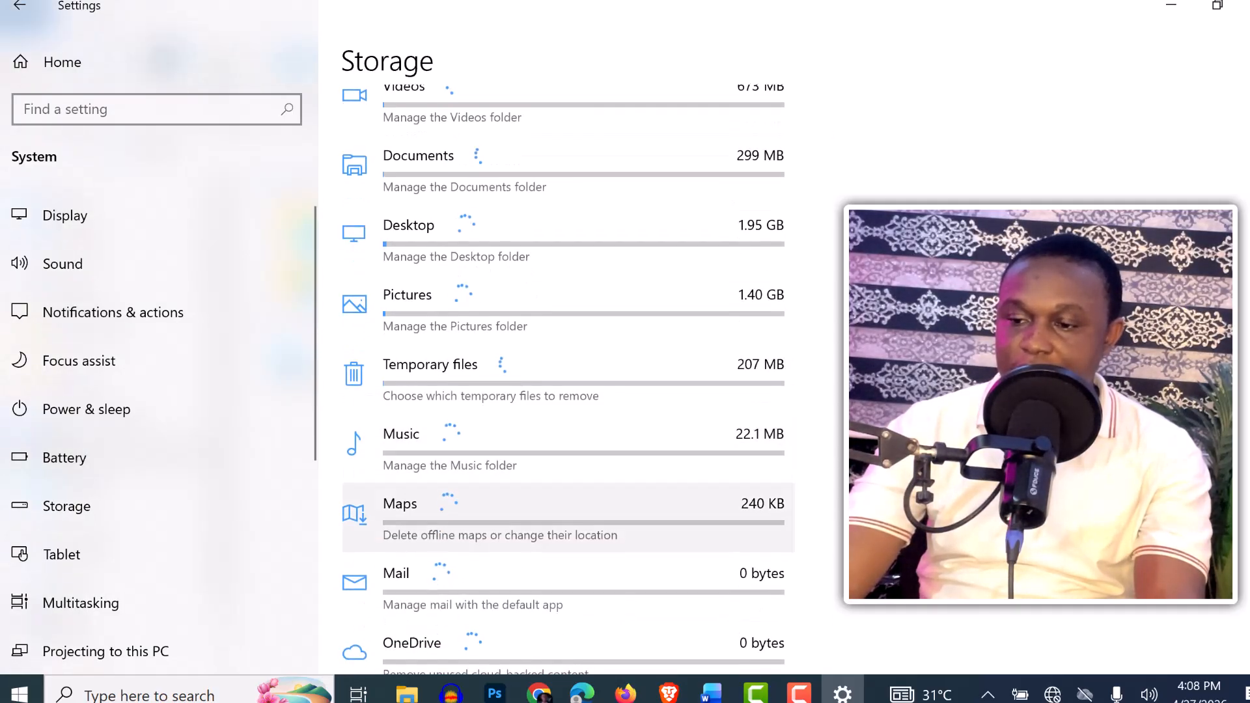
pyautogui.scroll(-2, 566, 456)
pyautogui.scroll(10, 567, 456)
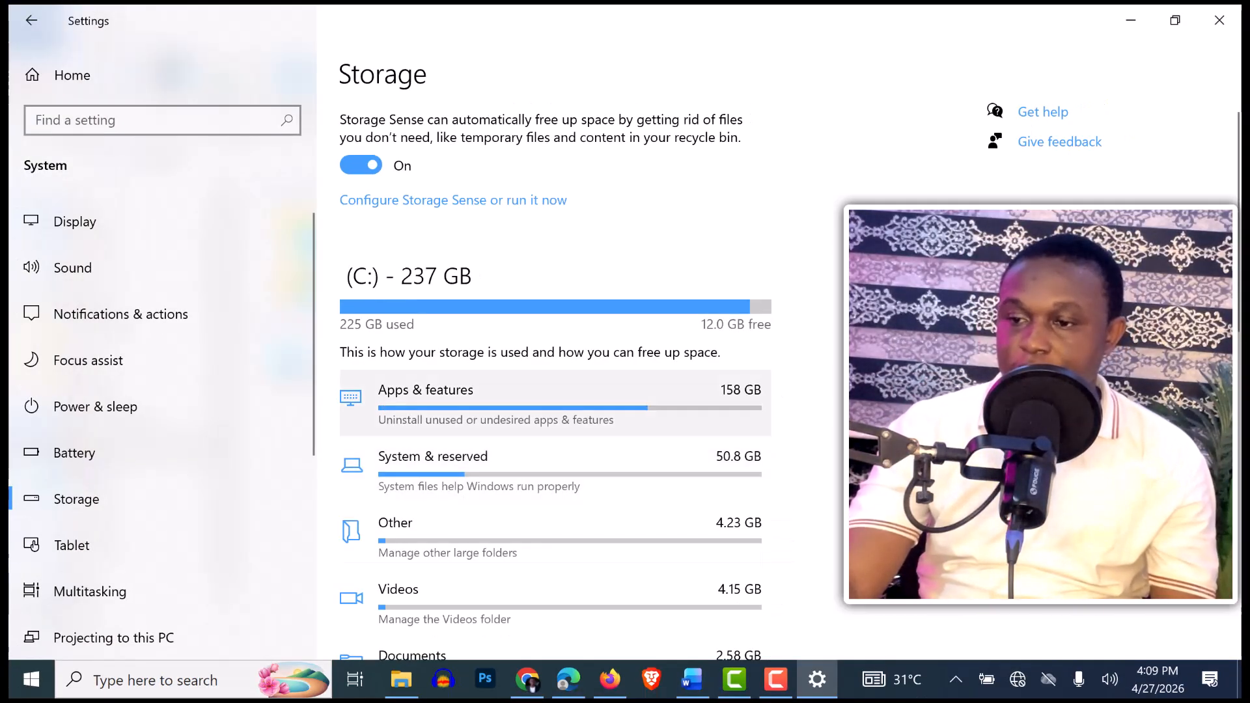
# Step: Examine how much C: drive space each category uses, from Apps & features down to Other people
pyautogui.scroll(-2, 556, 456)
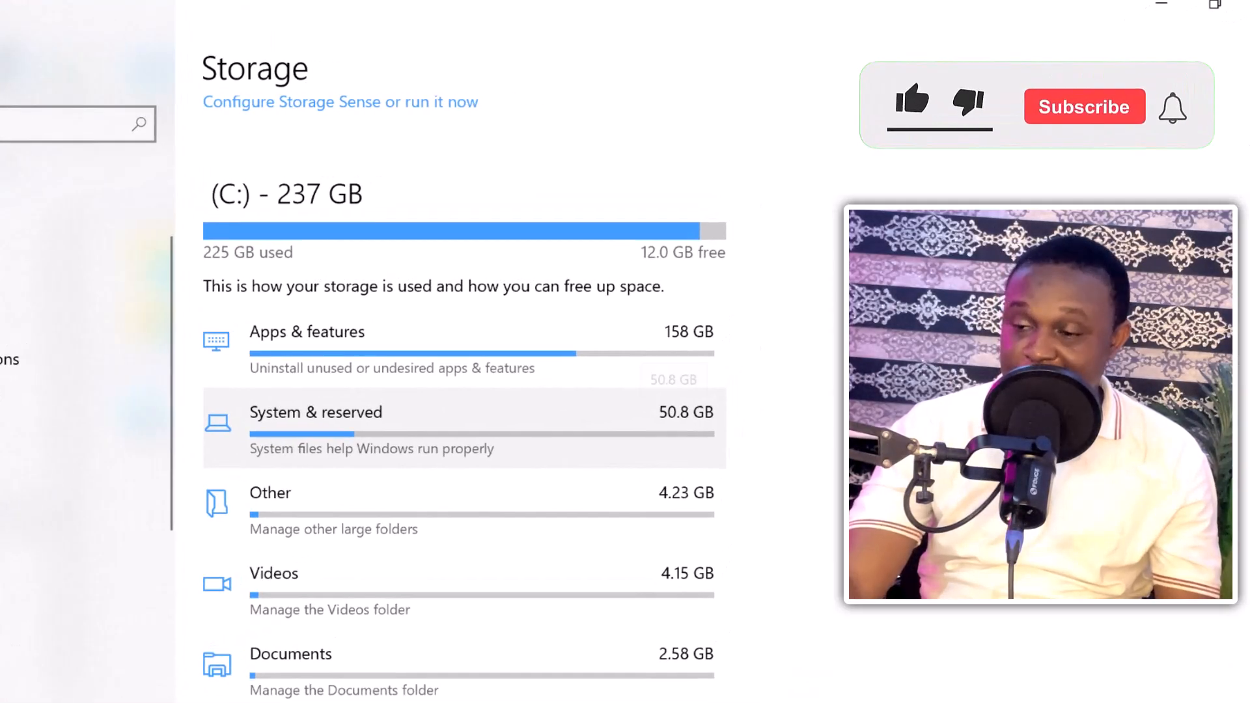
pyautogui.scroll(-2, 651, 417)
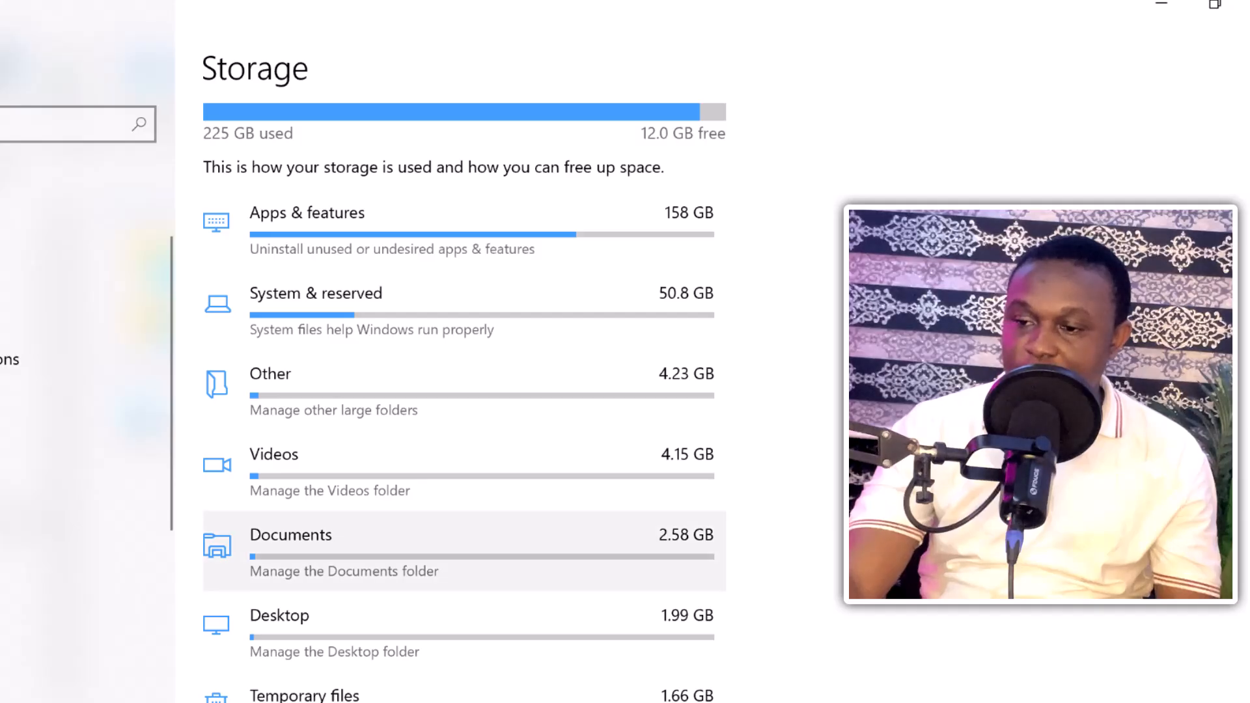
pyautogui.scroll(-2, 464, 534)
pyautogui.scroll(-2, 465, 573)
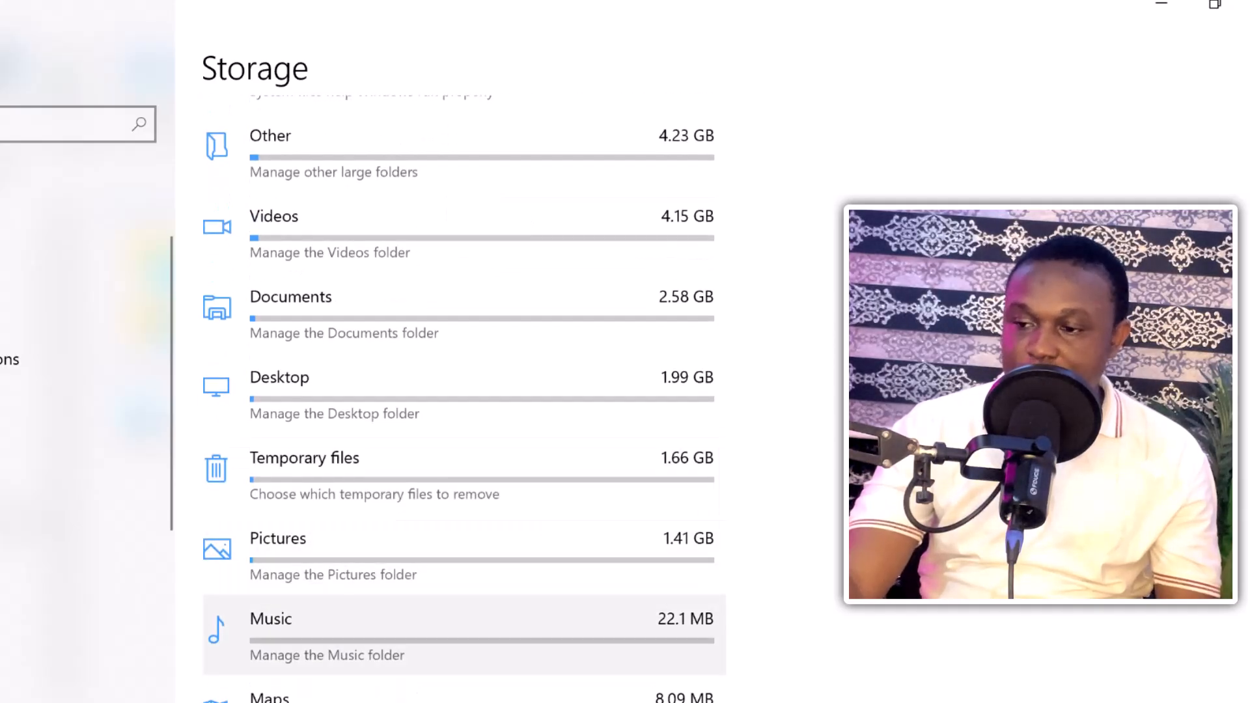
pyautogui.scroll(-2, 465, 605)
pyautogui.scroll(-2, 274, 605)
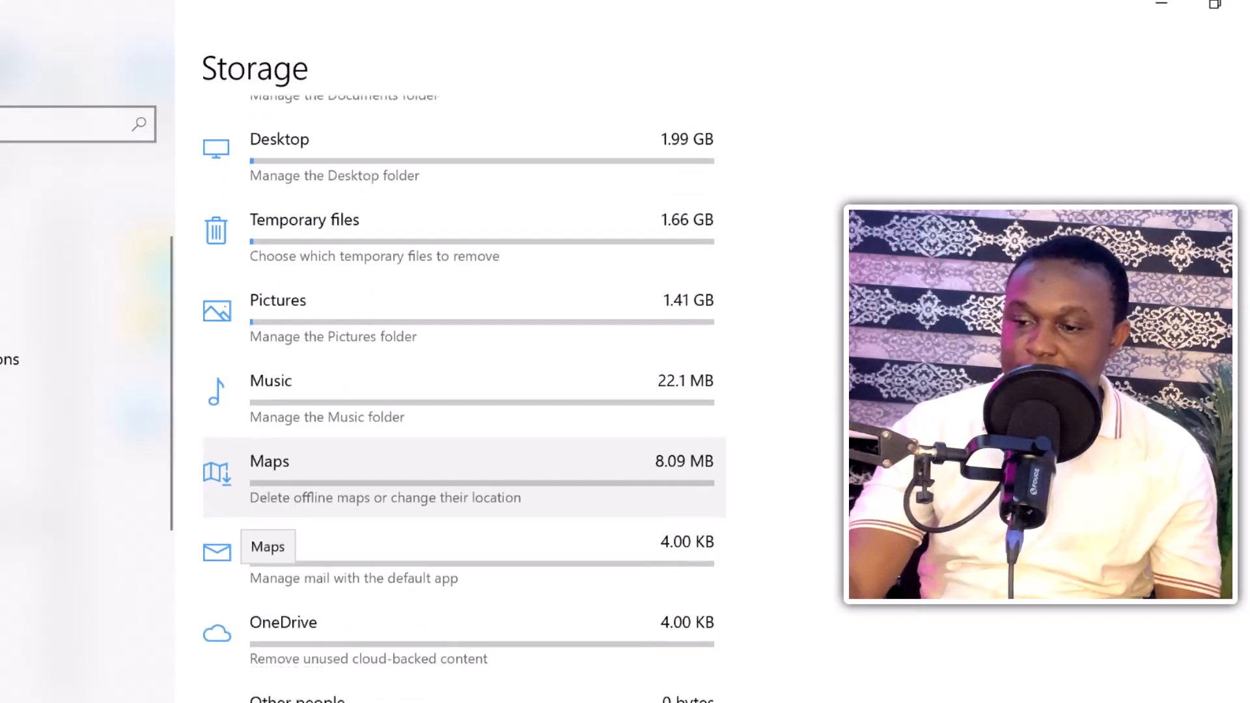
pyautogui.scroll(-2, 273, 605)
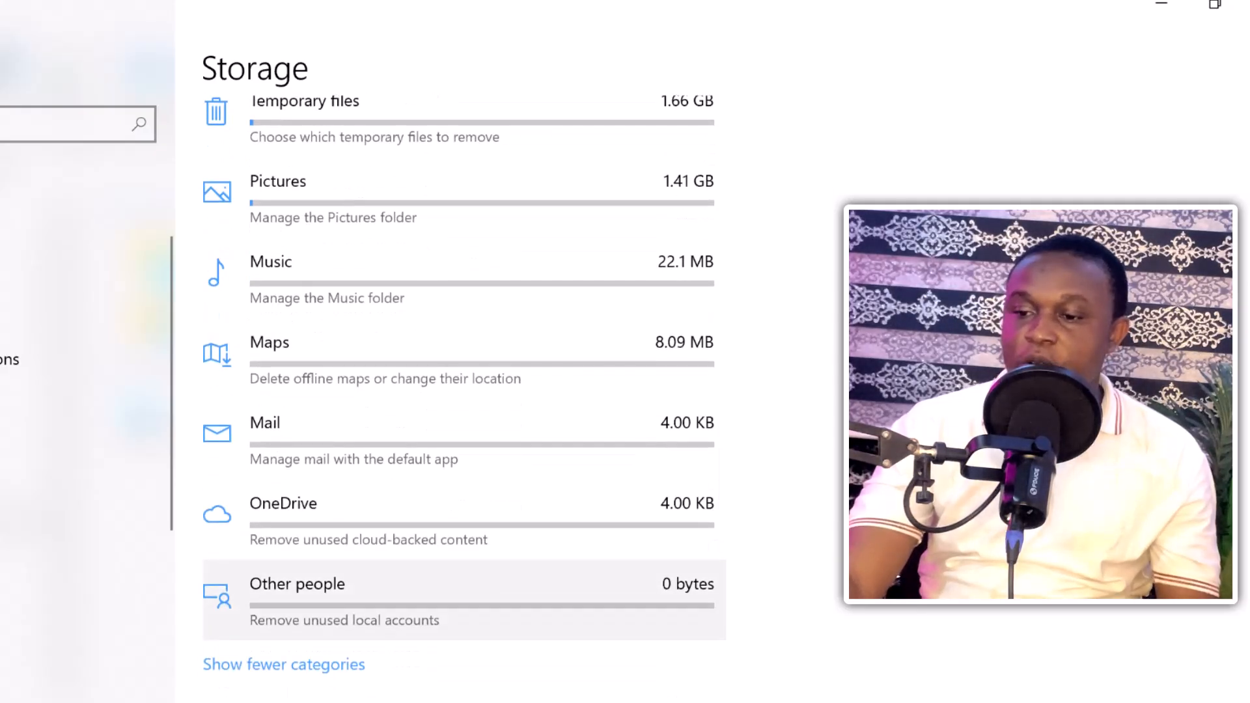
pyautogui.scroll(2, 273, 599)
pyautogui.scroll(3, 273, 553)
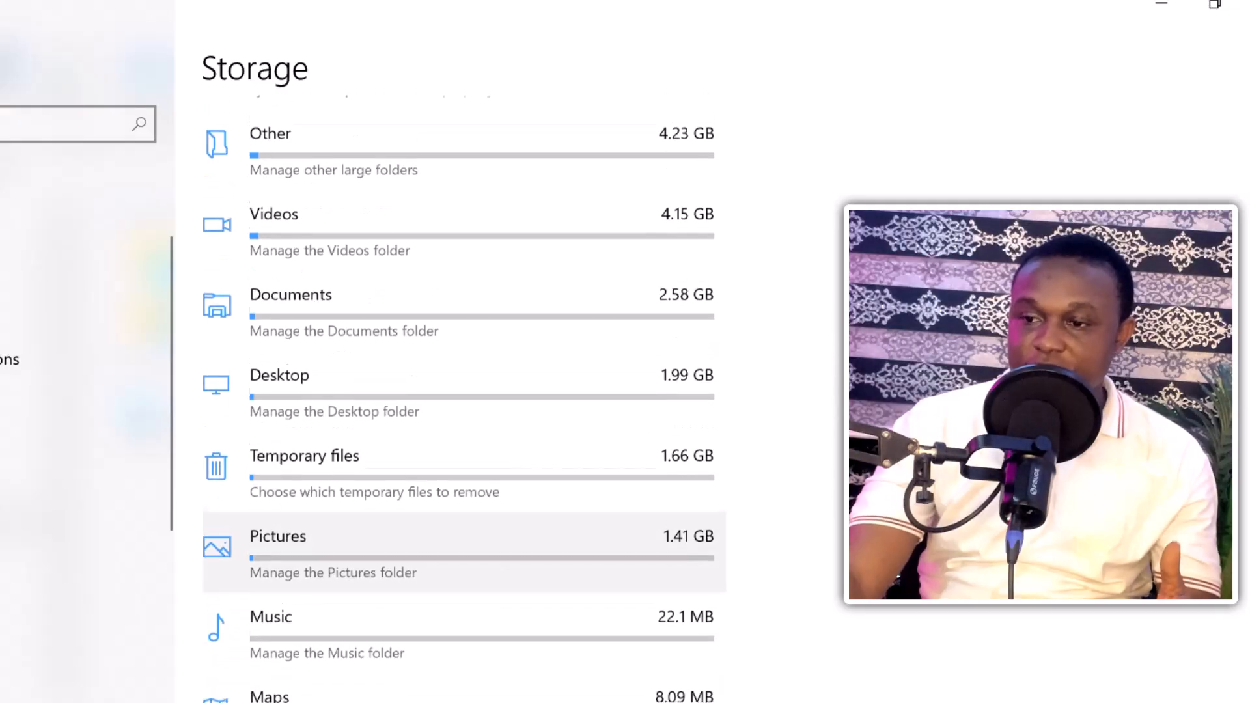
pyautogui.scroll(3, 274, 550)
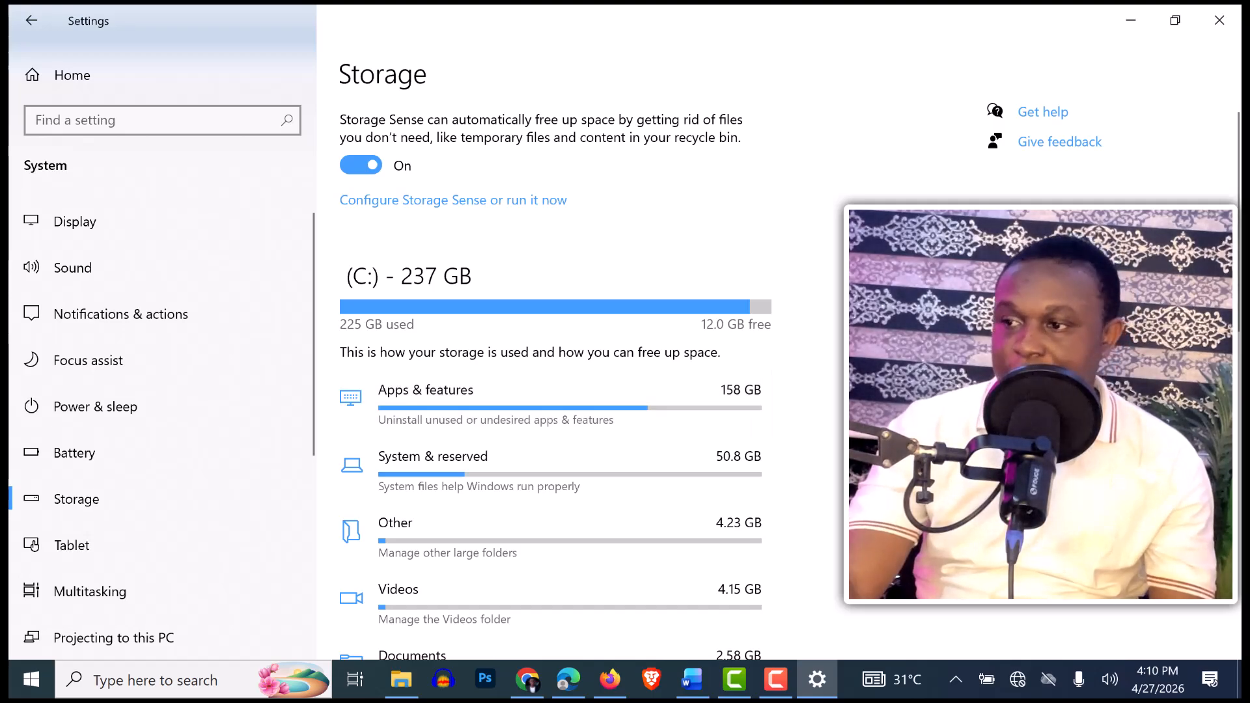
# Step: Close the Settings and This PC windows and open the Recycle Bin from the desktop
pyautogui.click(1220, 20)
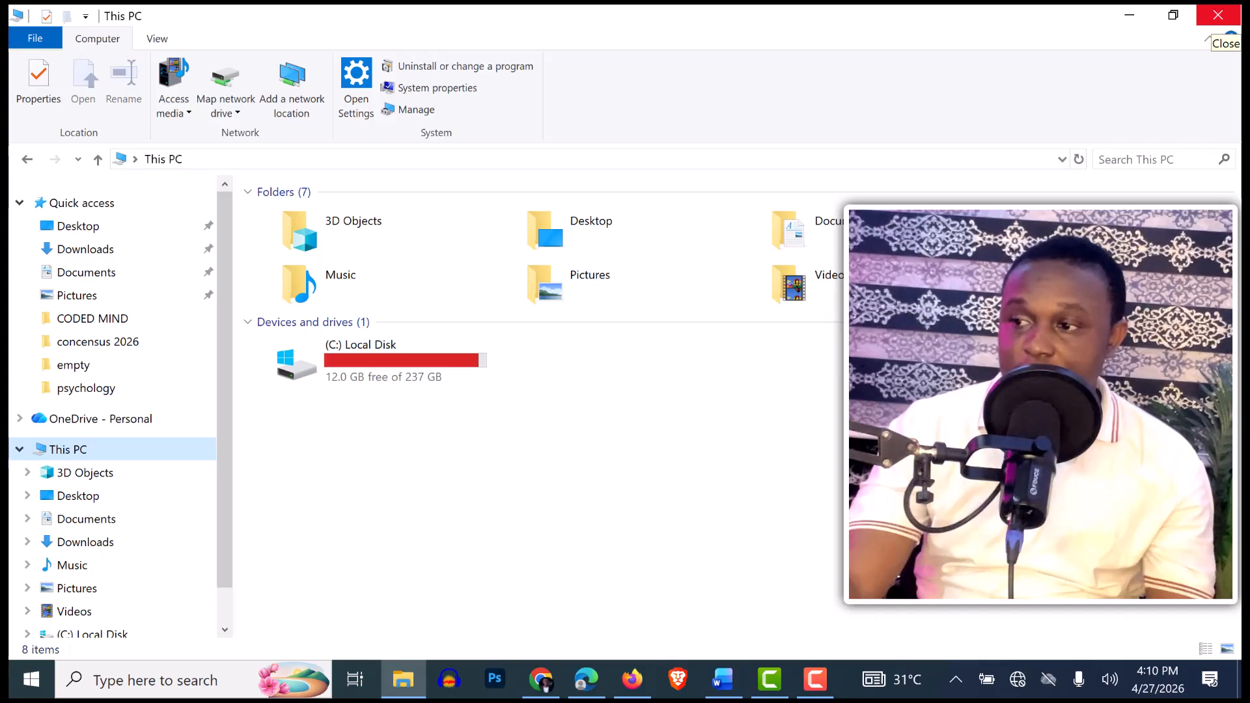
pyautogui.click(1217, 16)
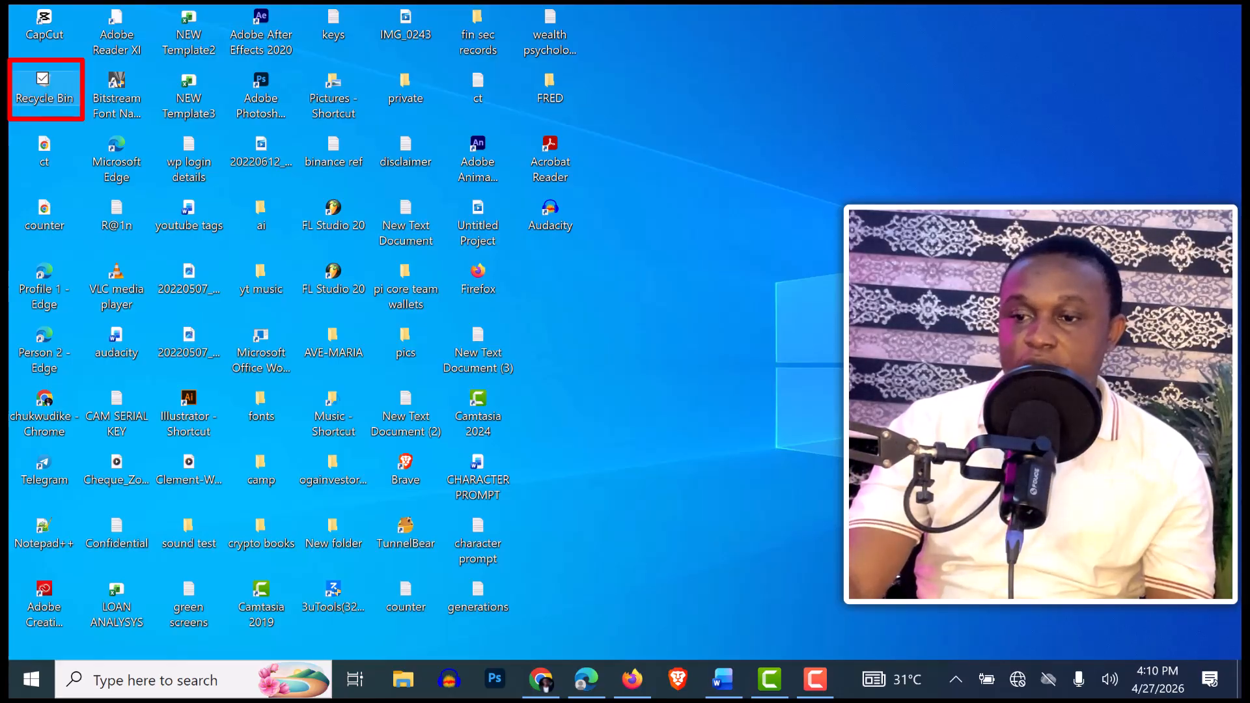
pyautogui.doubleClick(43, 85)
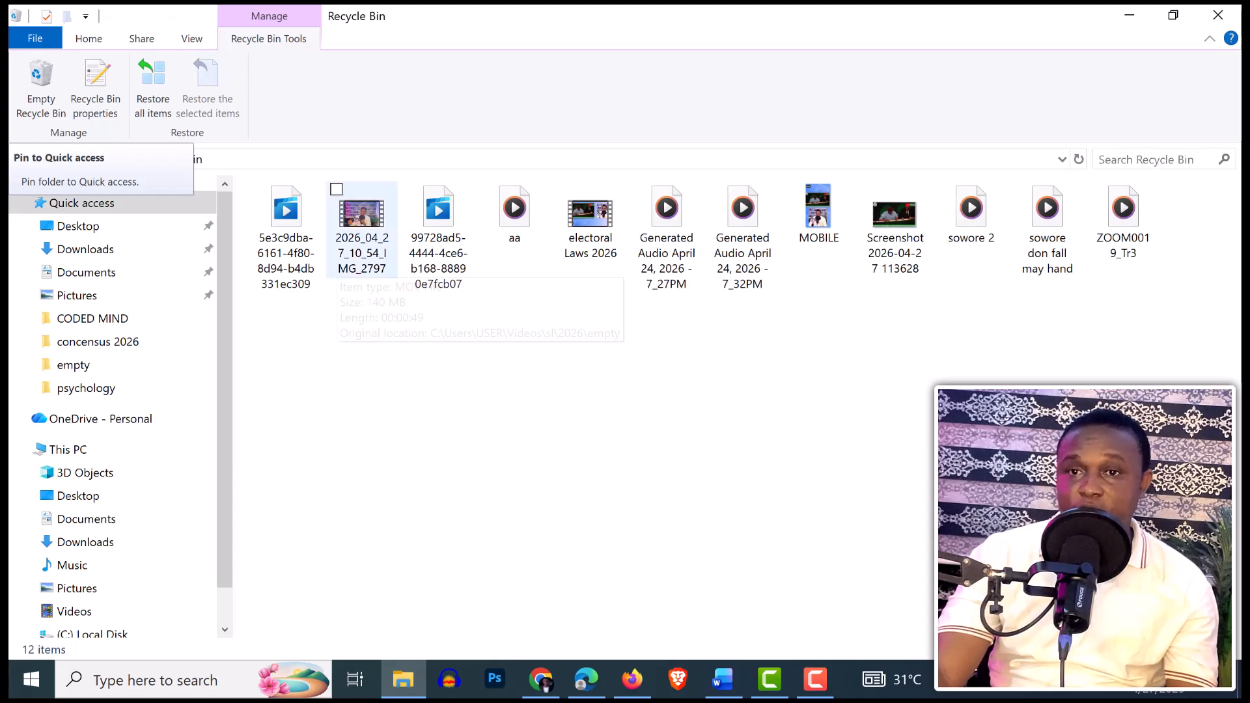
pyautogui.click(438, 221)
pyautogui.rightClick(446, 248)
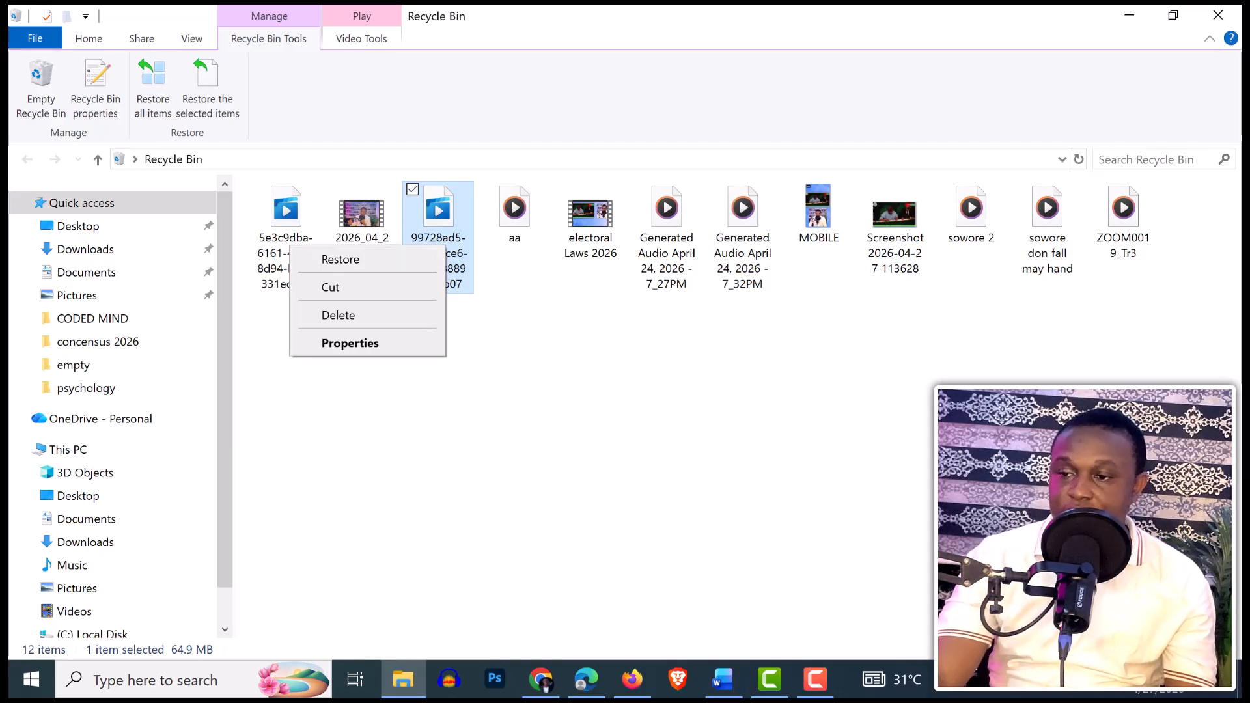
pyautogui.click(340, 259)
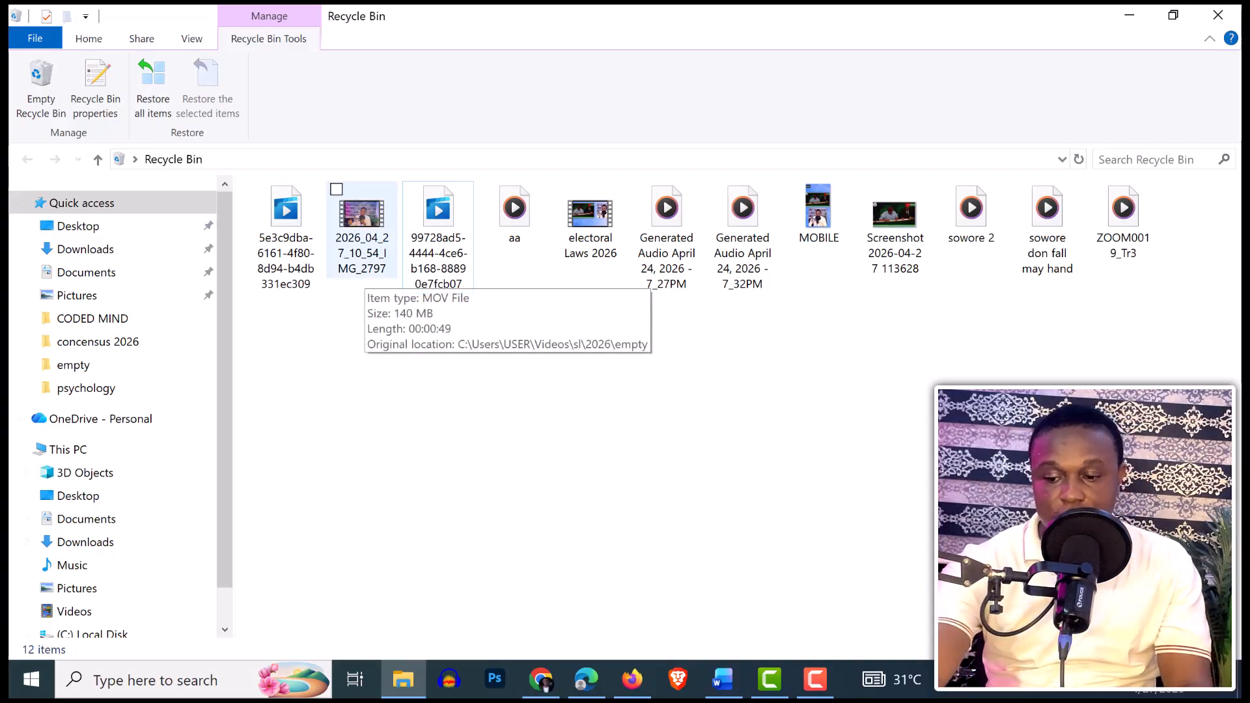
# Step: Permanently delete all items in the Recycle Bin, refresh the folder and close its window
pyautogui.hotkey('ctrl', 'a')
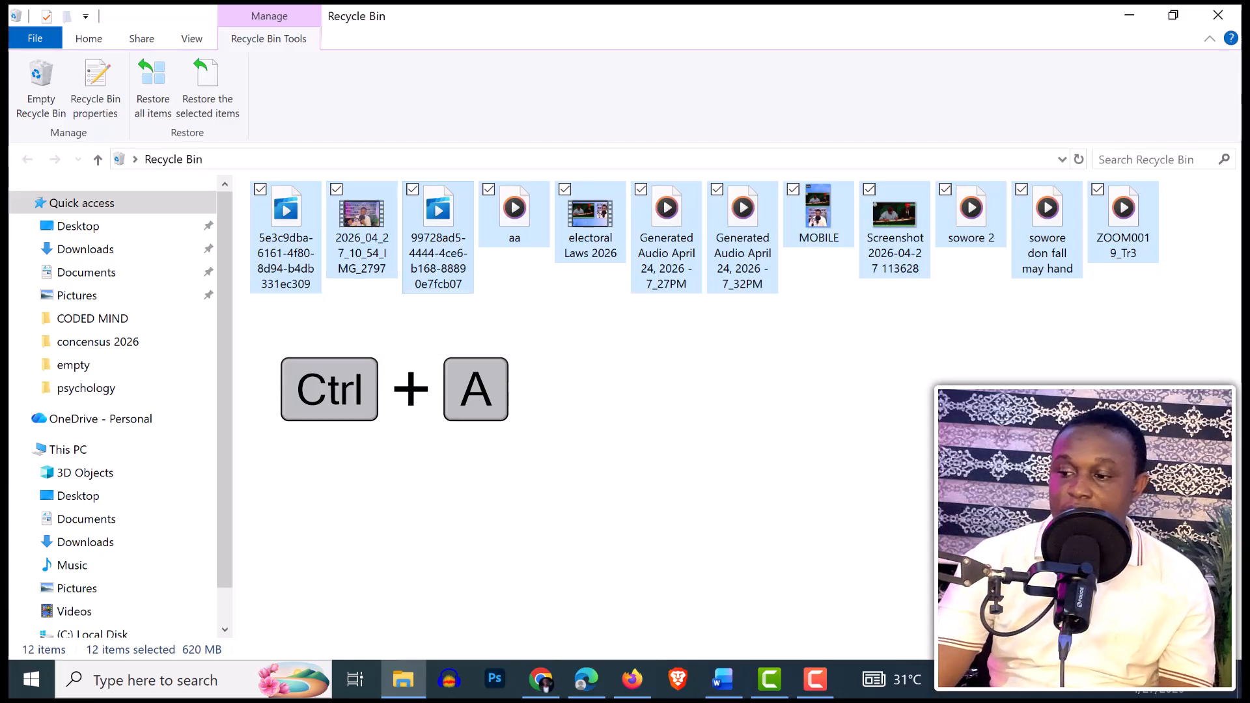
pyautogui.press('Delete')
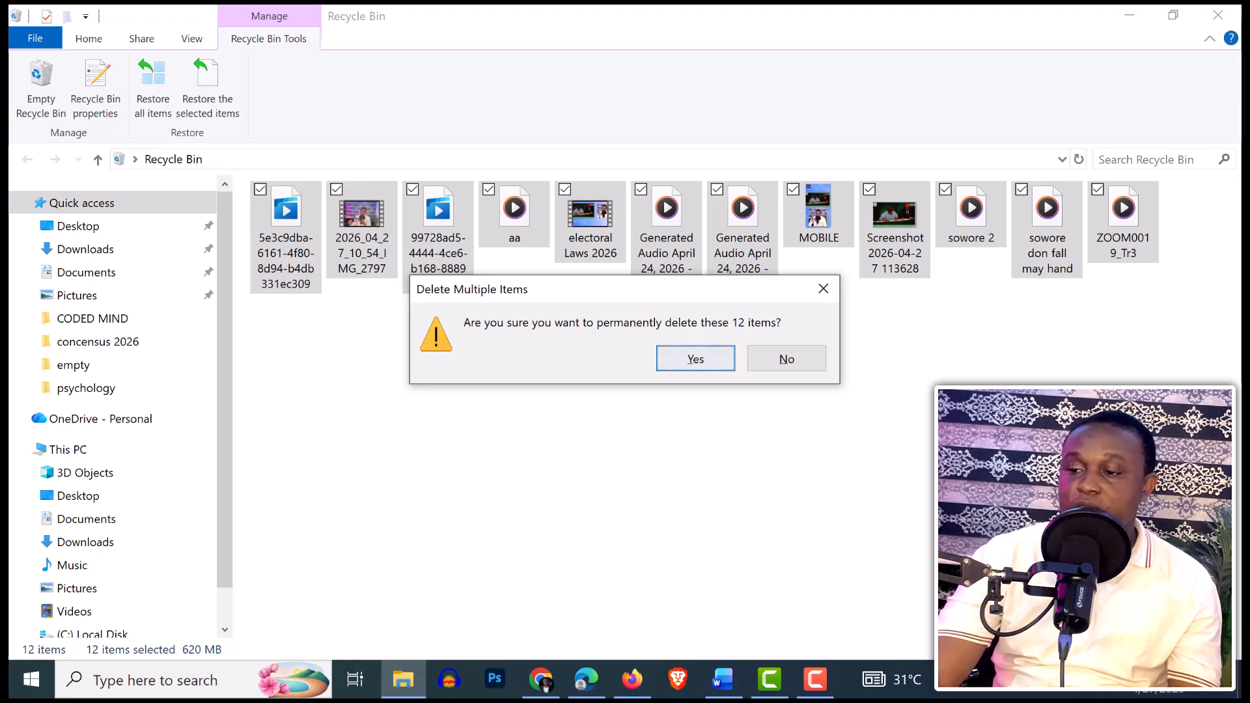
pyautogui.press('Return')
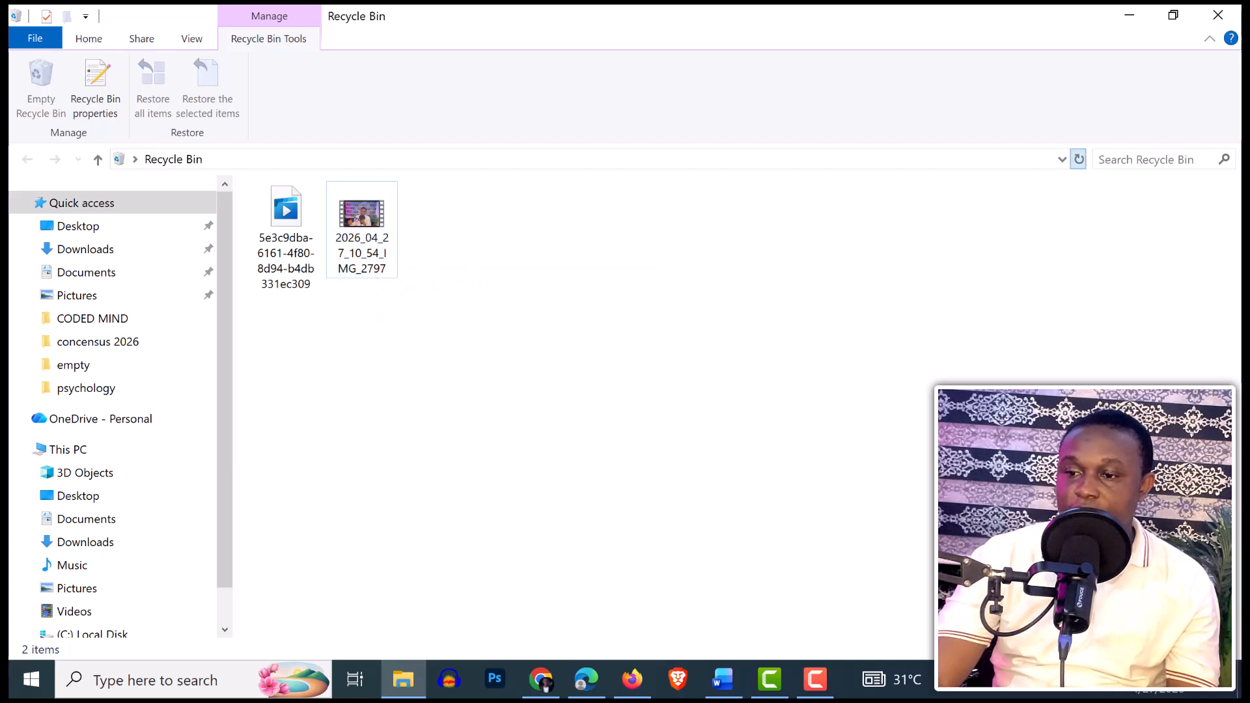
pyautogui.click(1078, 160)
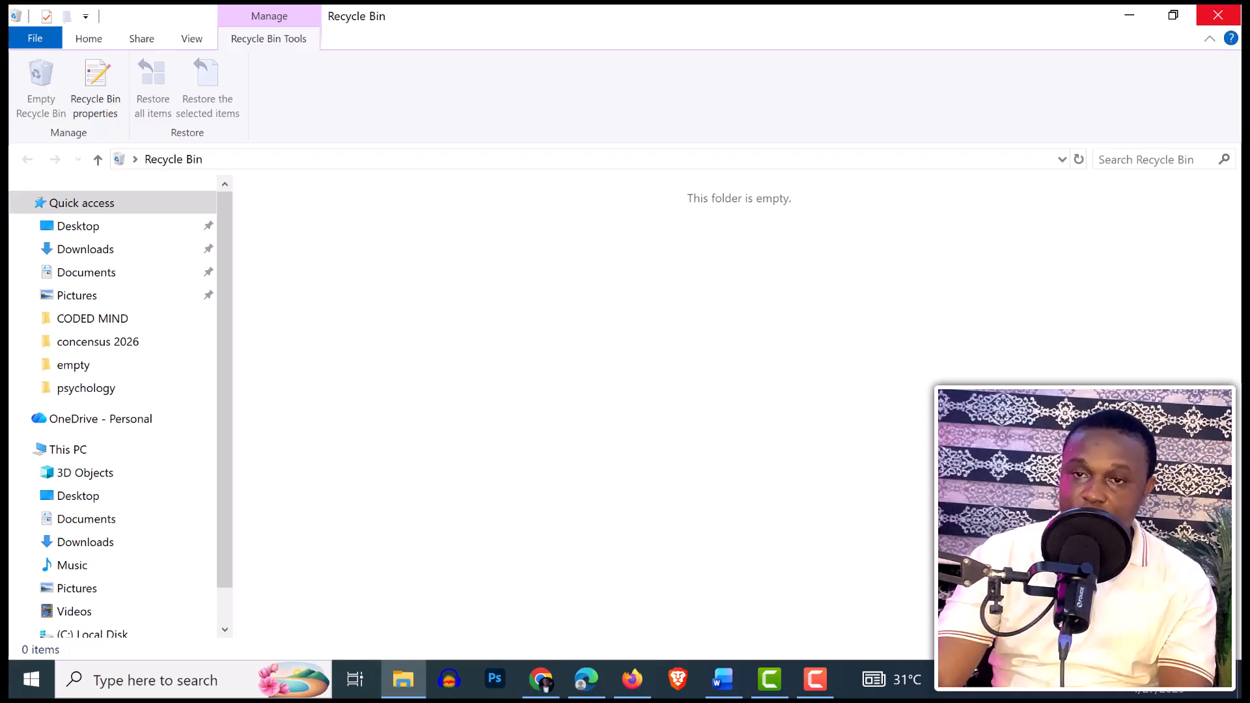
pyautogui.click(1217, 14)
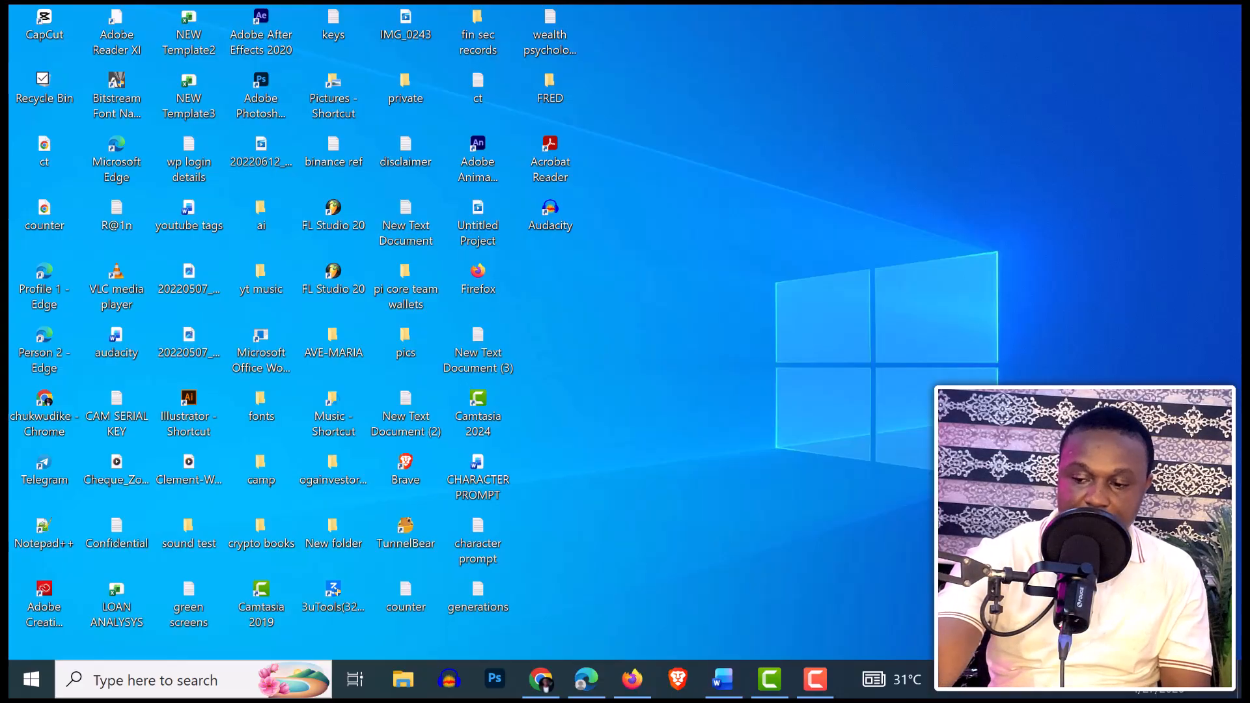
# Step: Open the Windows Temp folder by running temp from the Run dialog, and look through its files
pyautogui.press('super+r')
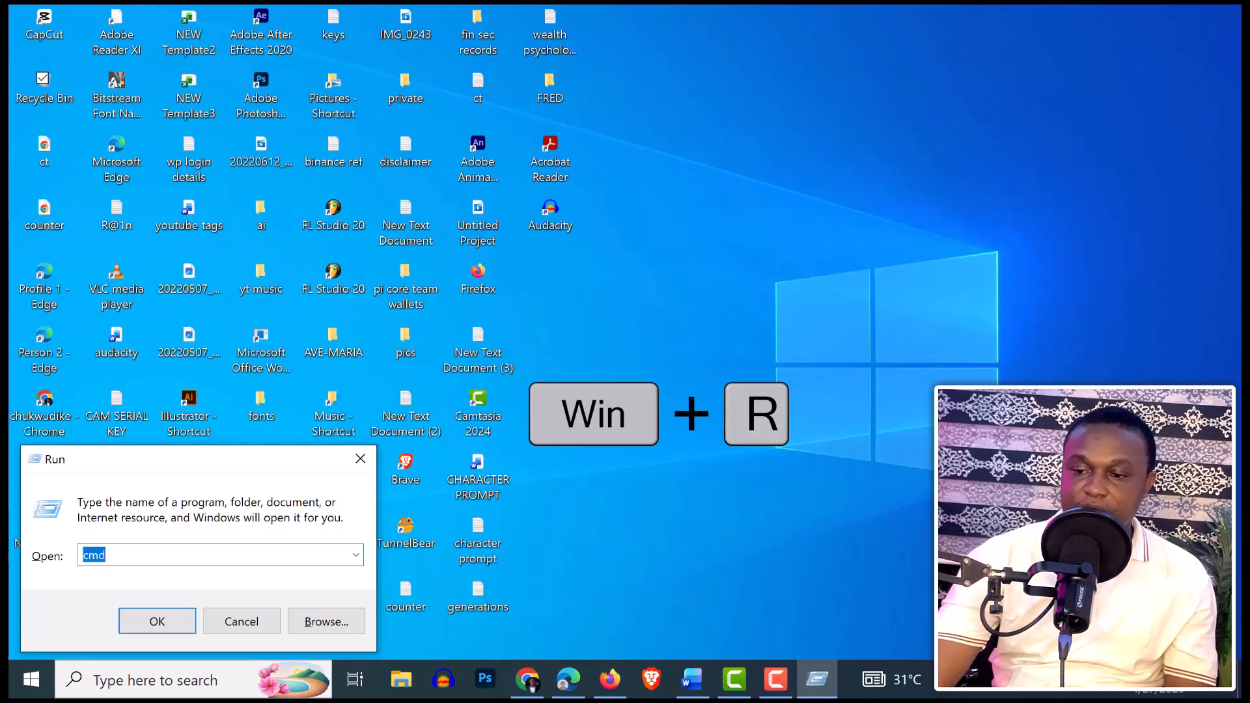
pyautogui.moveTo(195, 459); pyautogui.dragTo(617, 259)
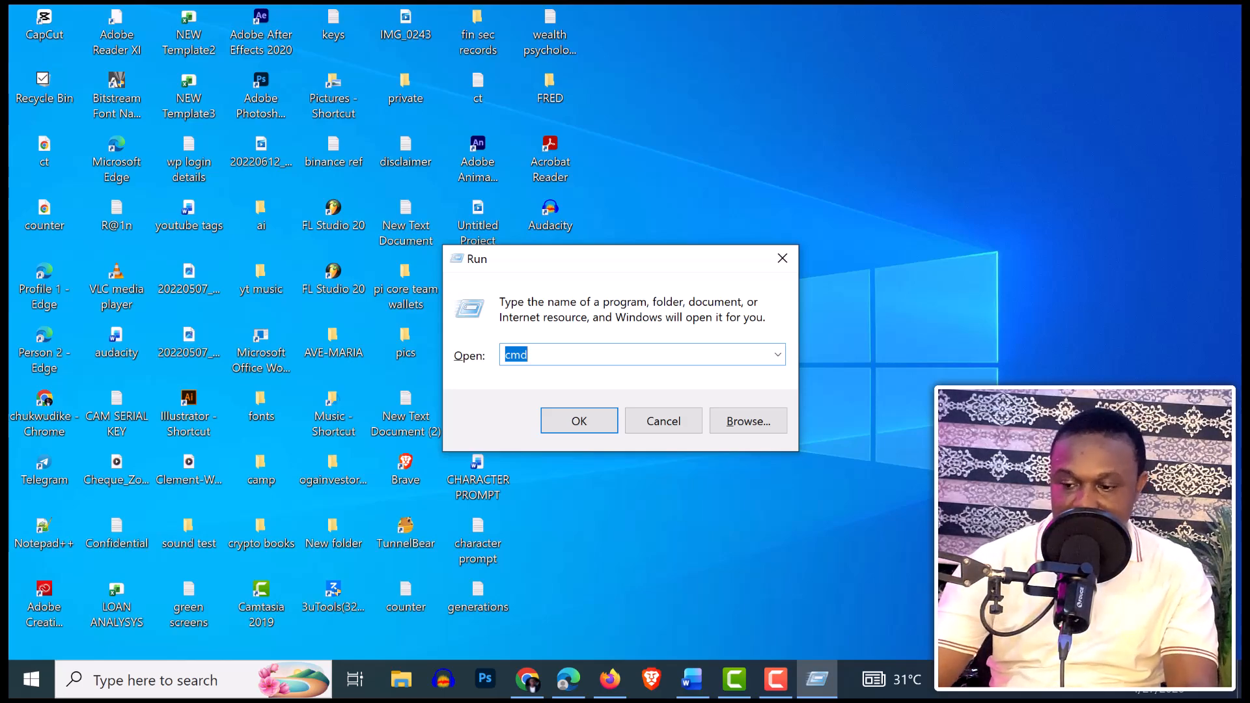
pyautogui.write('te')
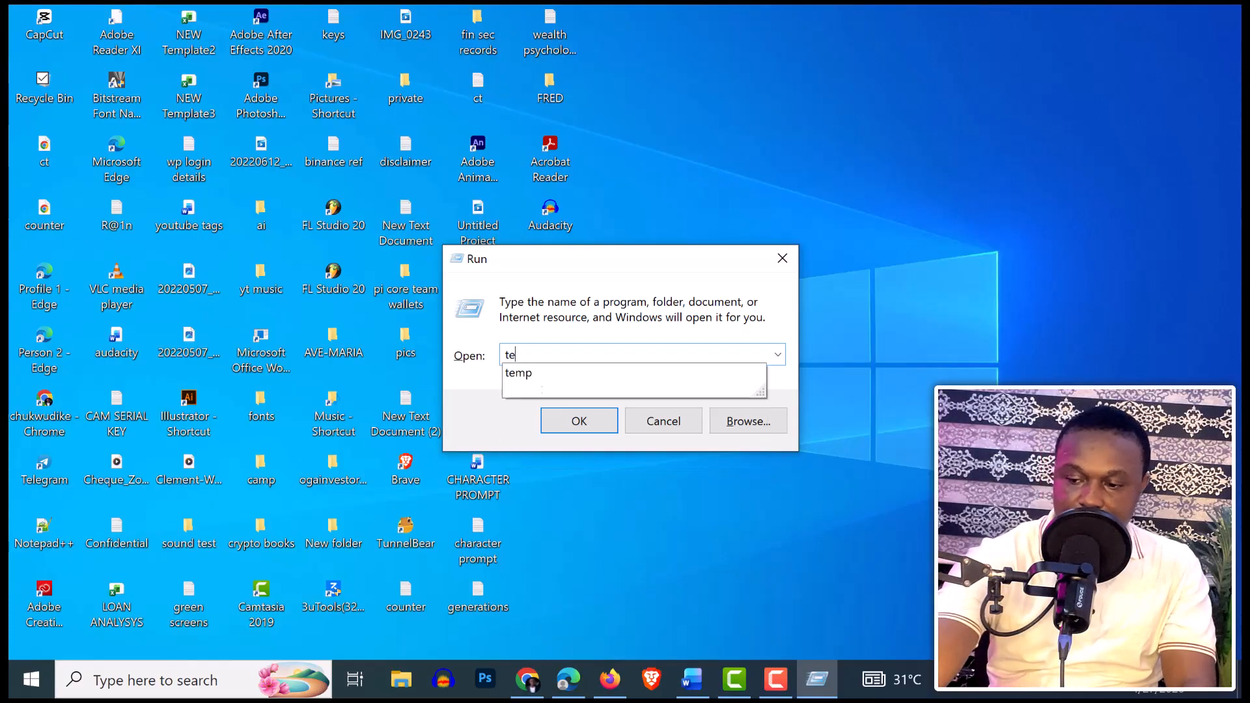
pyautogui.write('m')
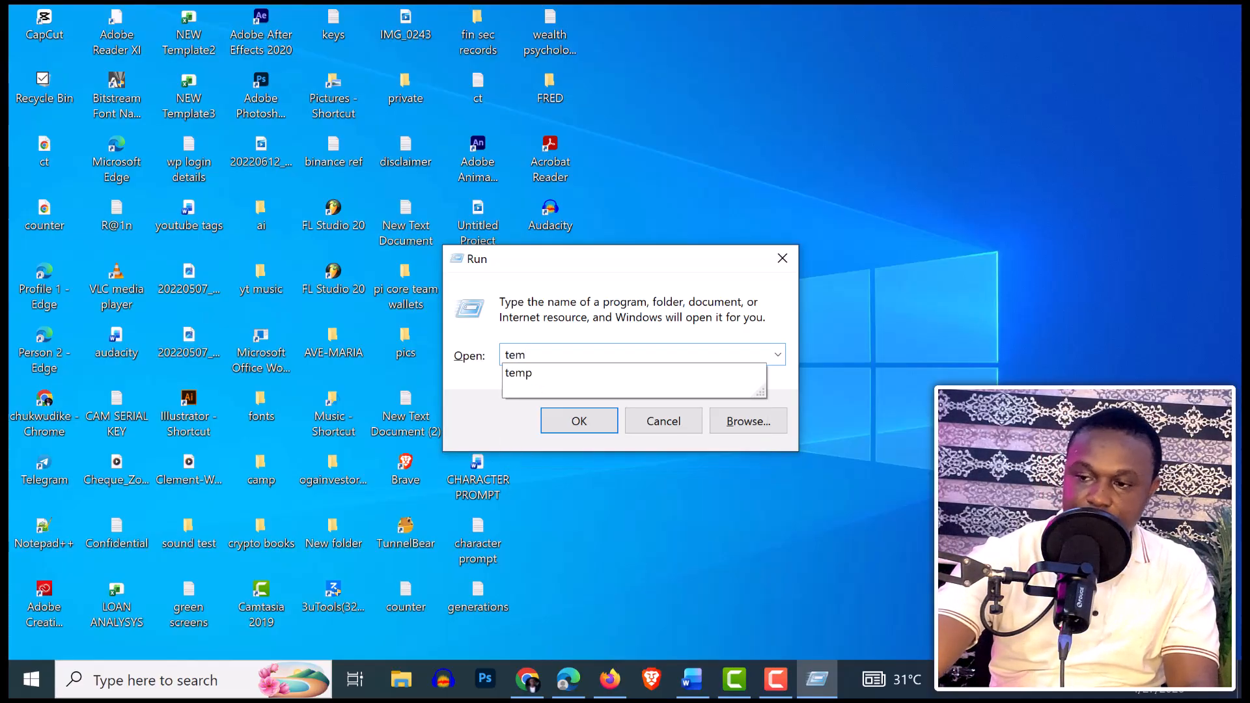
pyautogui.write('p')
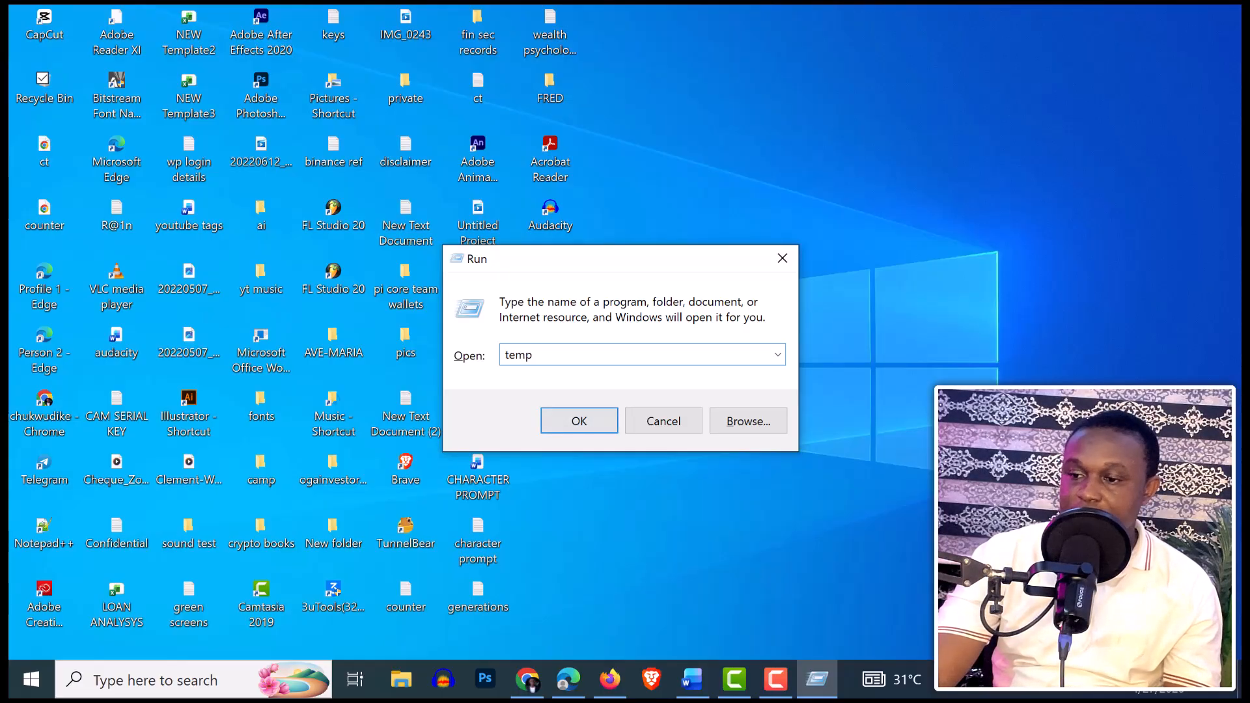
pyautogui.press('Return')
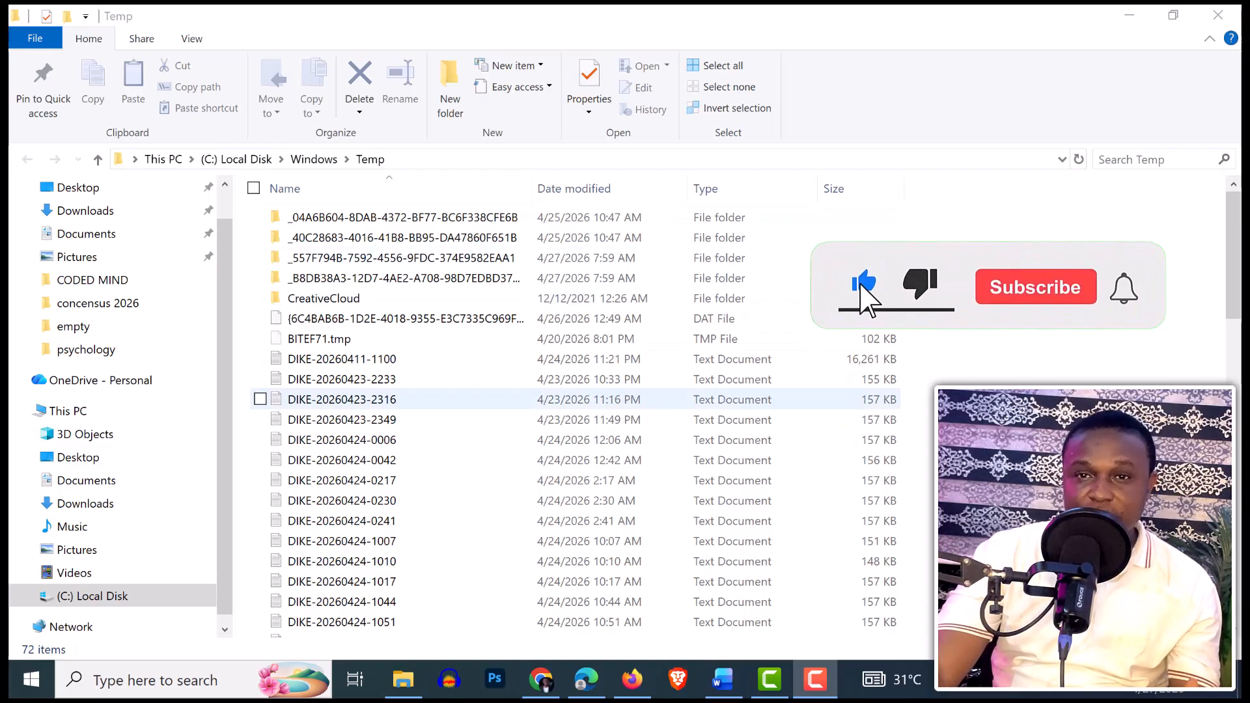
pyautogui.scroll(-3, 456, 390)
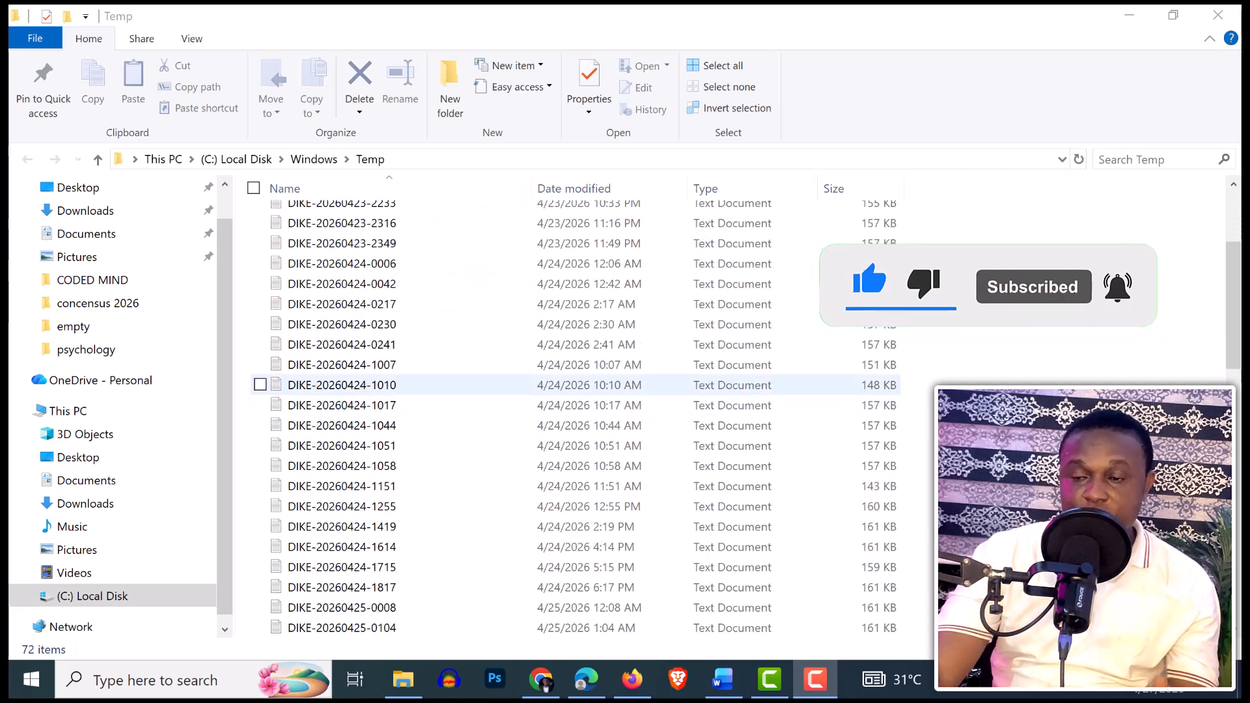
# Step: Permanently delete all files and folders in the Windows Temp folder, bypassing the Recycle Bin
pyautogui.scroll(-6, 455, 390)
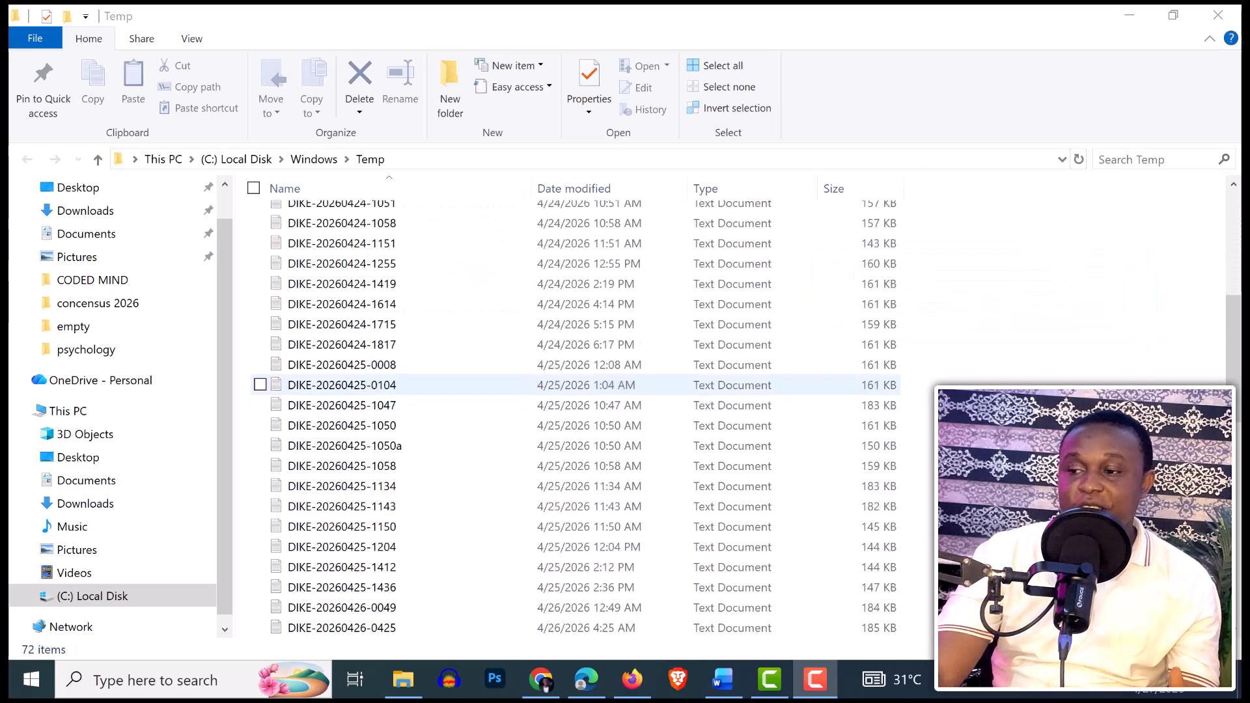
pyautogui.scroll(-1, 456, 391)
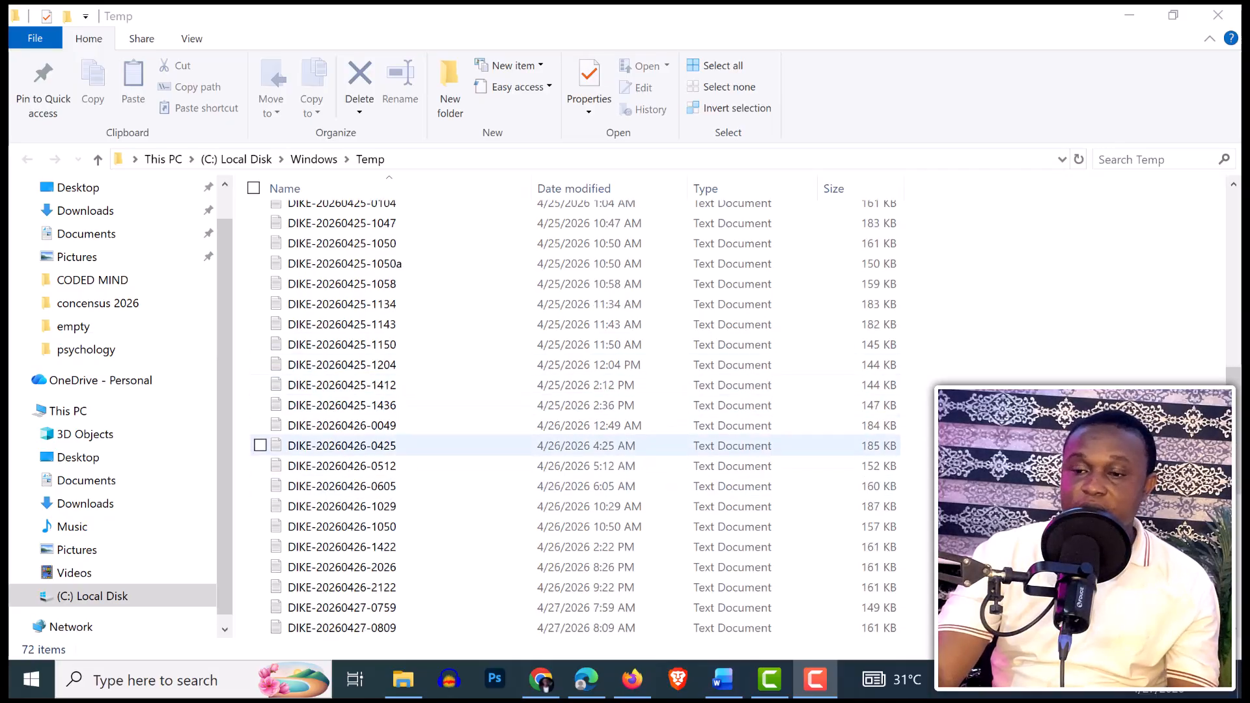
pyautogui.scroll(-7, 456, 425)
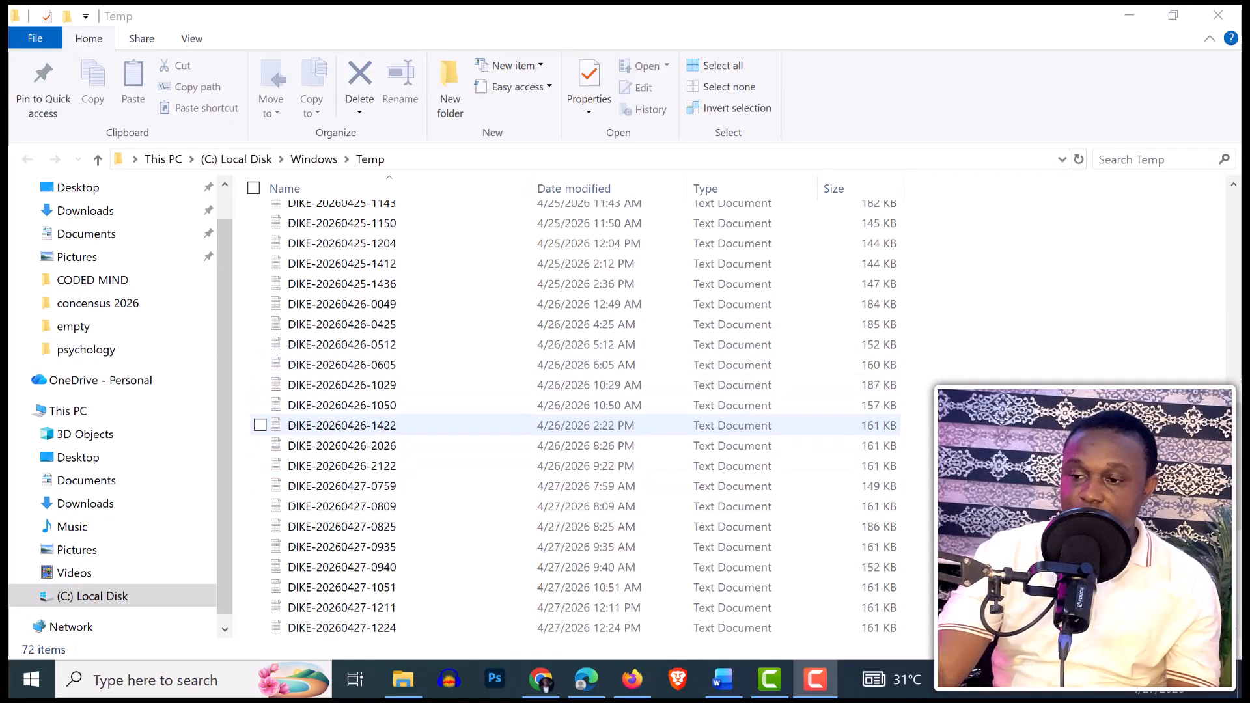
pyautogui.scroll(3, 456, 416)
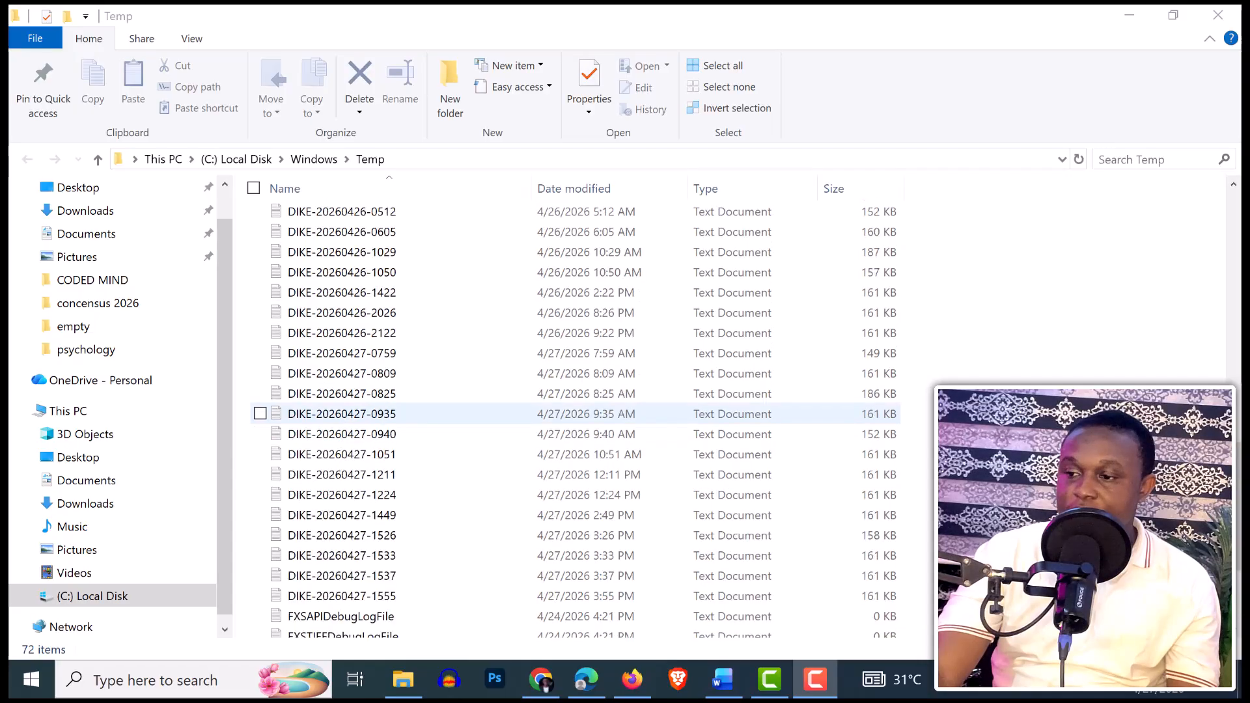
pyautogui.scroll(13, 456, 417)
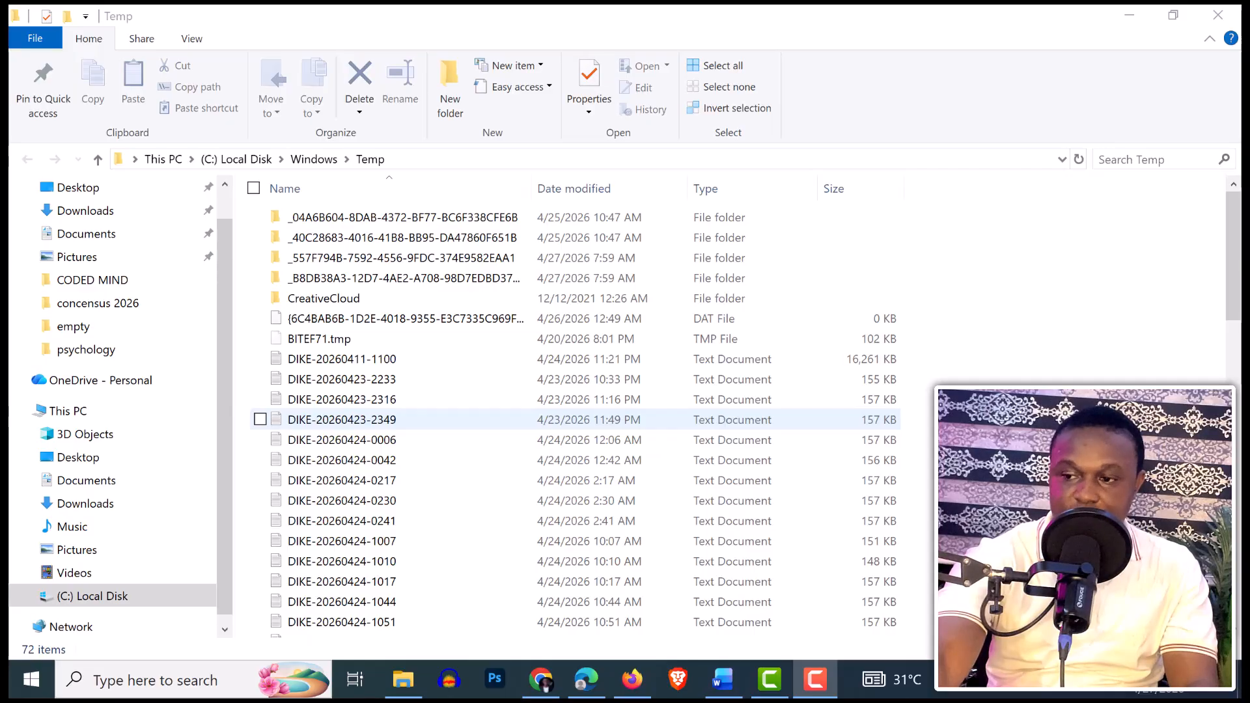
pyautogui.click(416, 420)
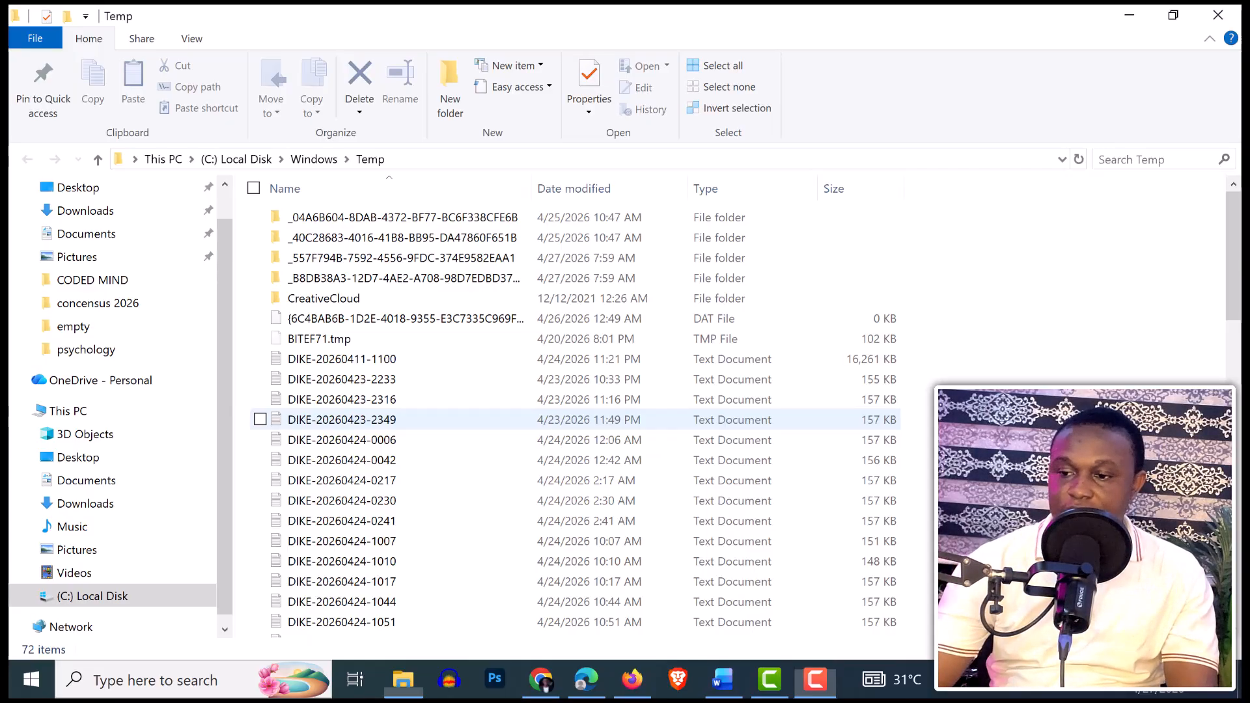
pyautogui.hotkey('ctrl', 'a')
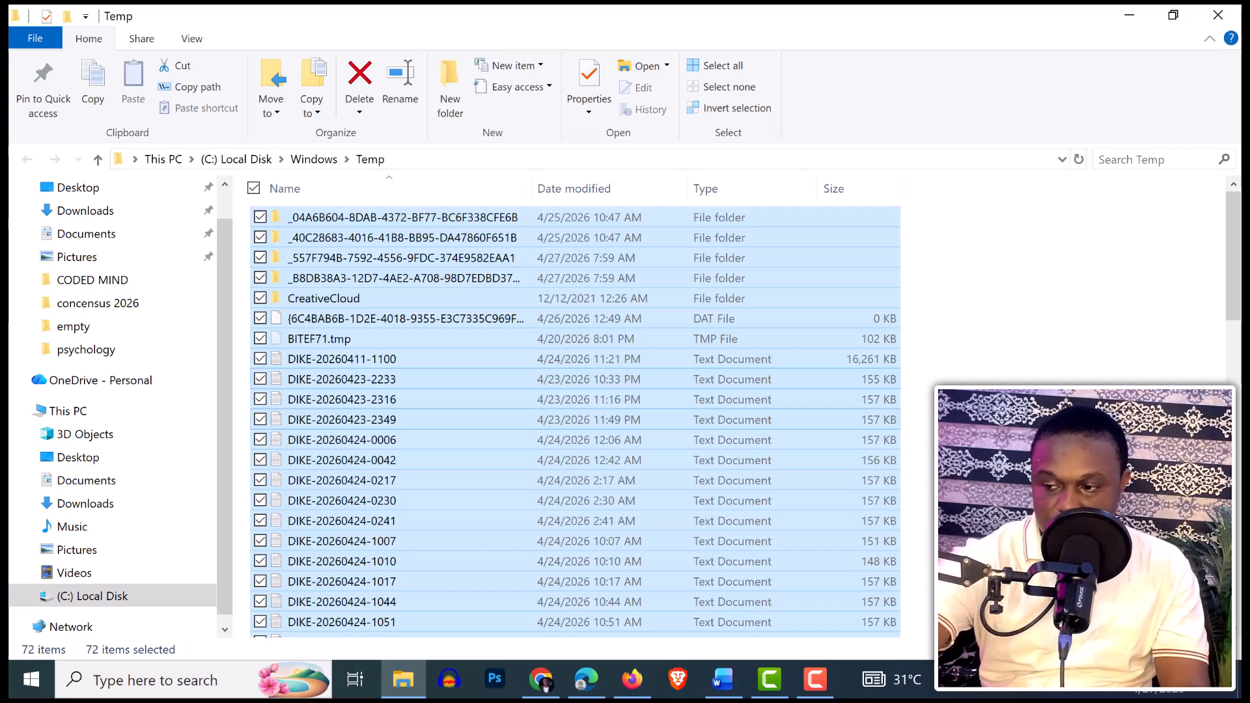
pyautogui.hotkey('shift', 'Delete')
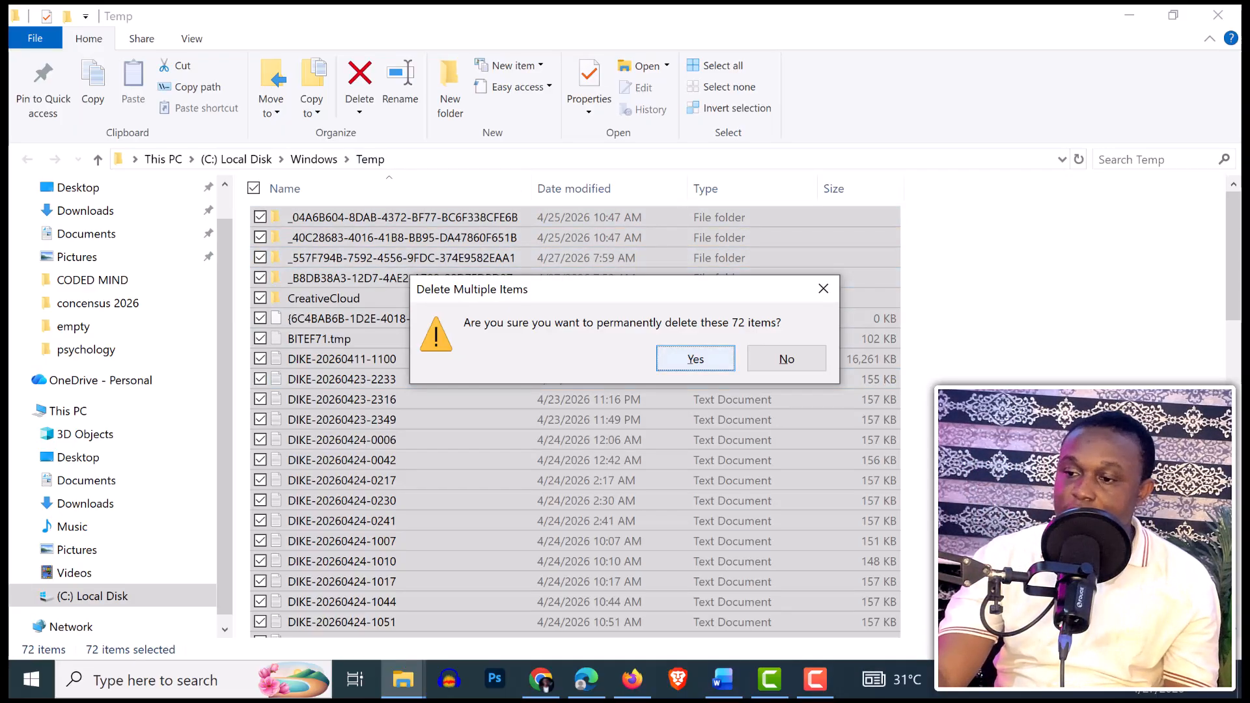
pyautogui.press('Return')
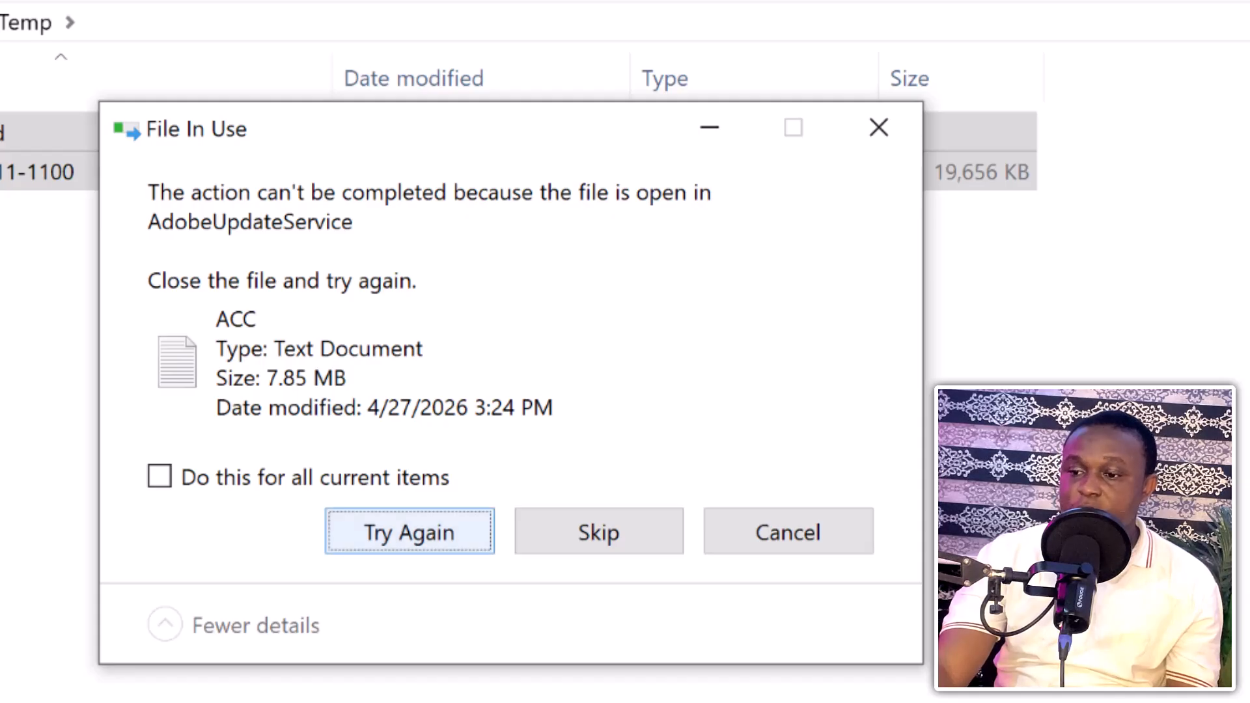
# Step: Skip every file in use for all current items of the deletion and close the Windows Temp folder
pyautogui.click(159, 476)
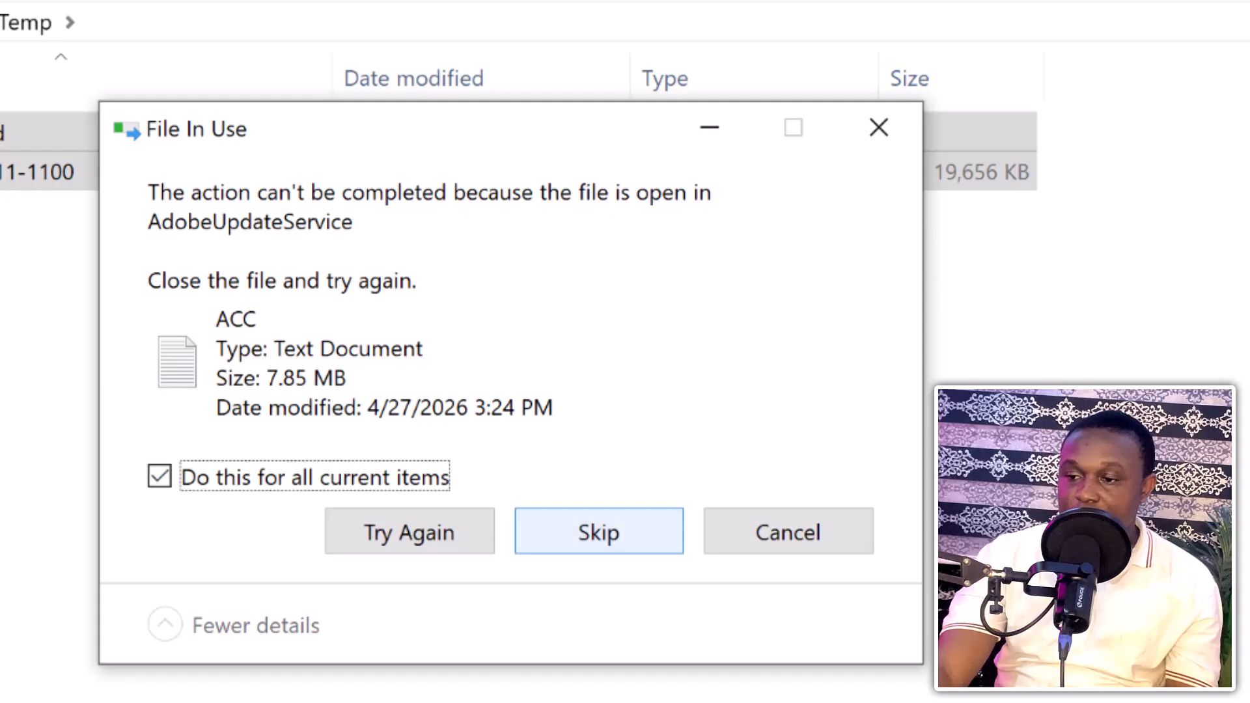
pyautogui.click(599, 532)
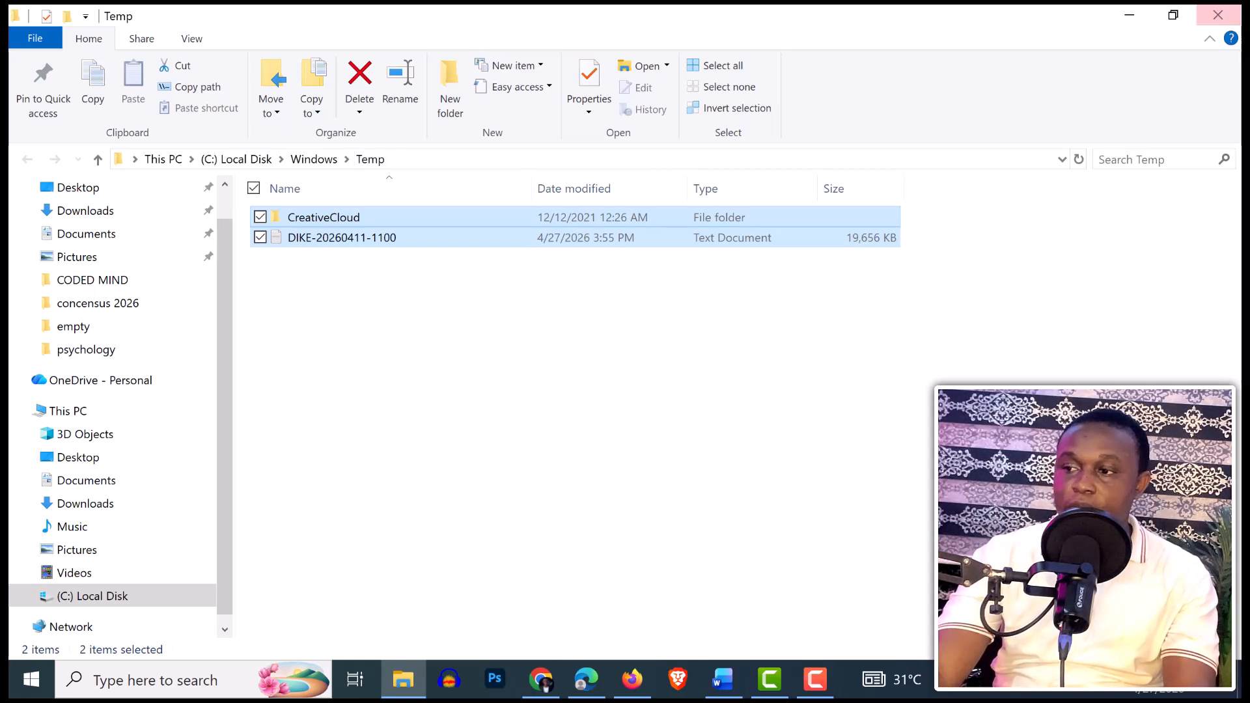
pyautogui.click(1217, 15)
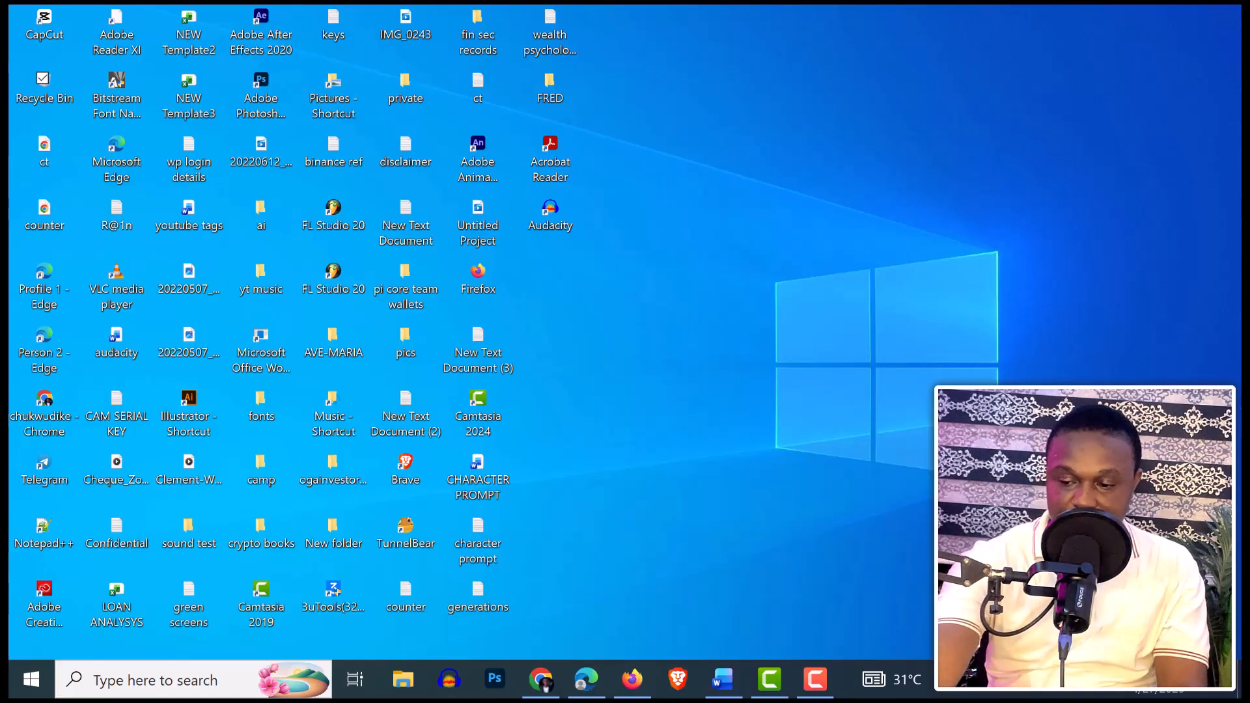
# Step: Open the user's AppData Local Temp folder by running %temp% from the Run dialog
pyautogui.press('super+r')
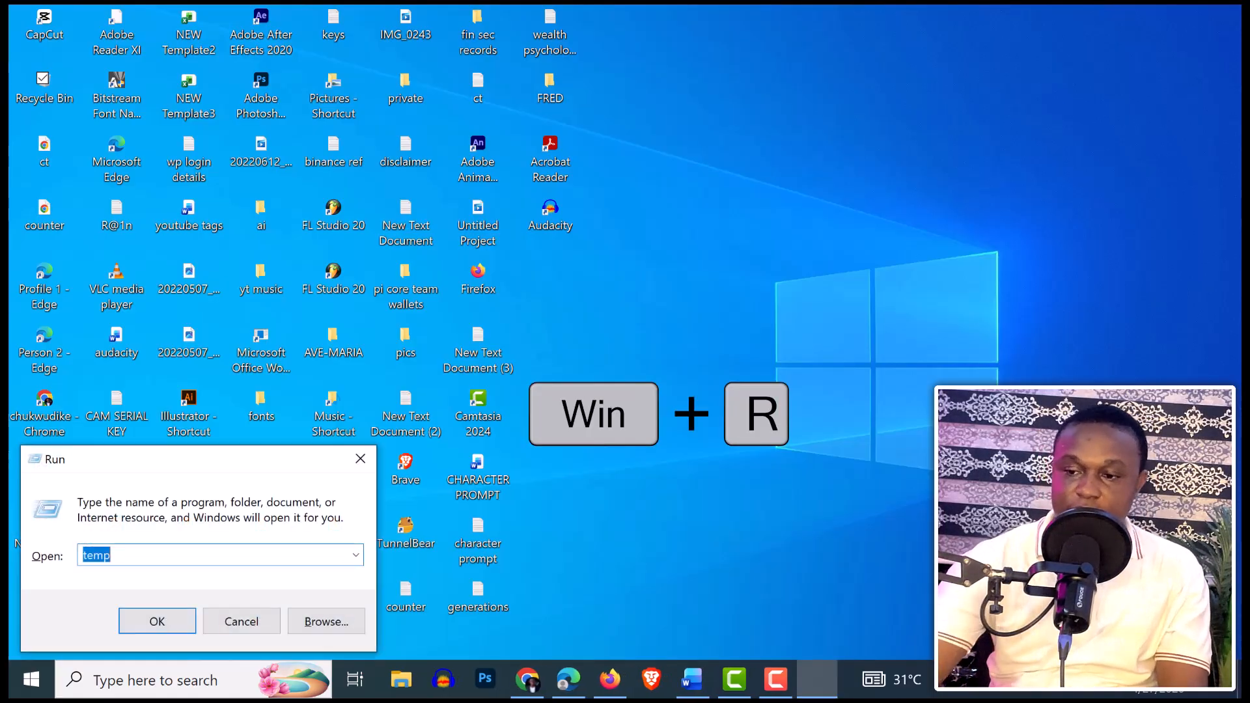
pyautogui.press('Return')
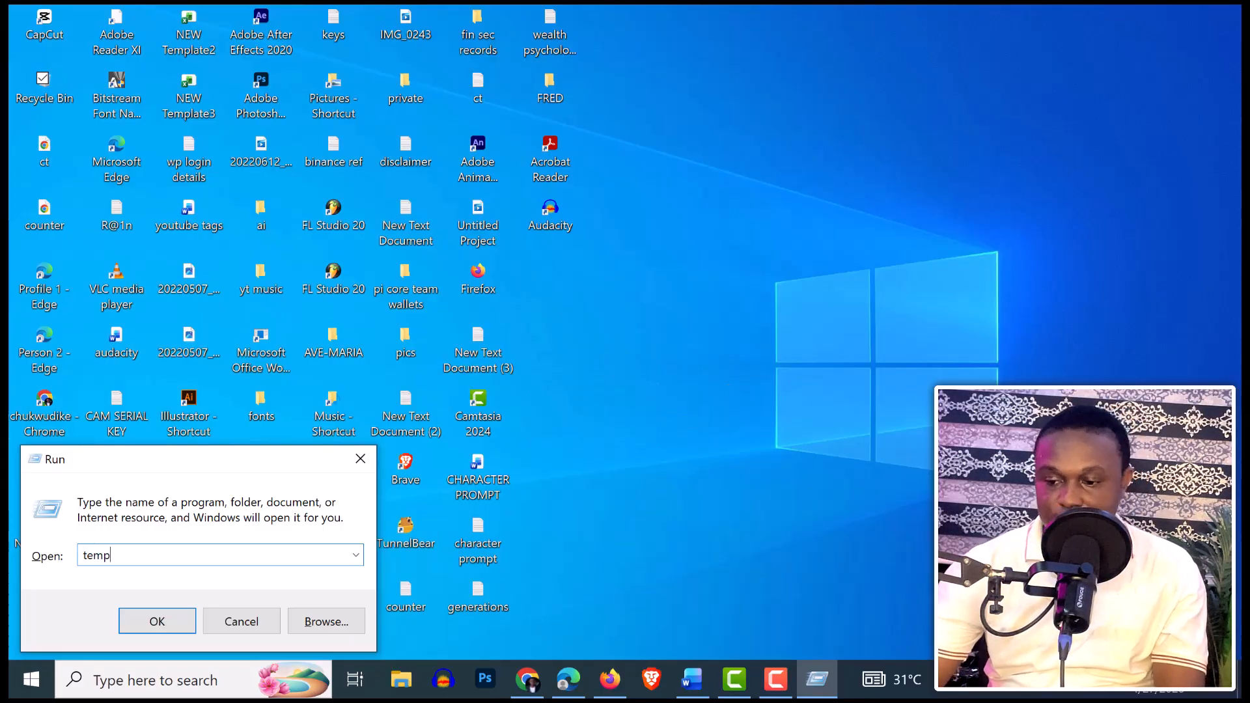
pyautogui.write('%')
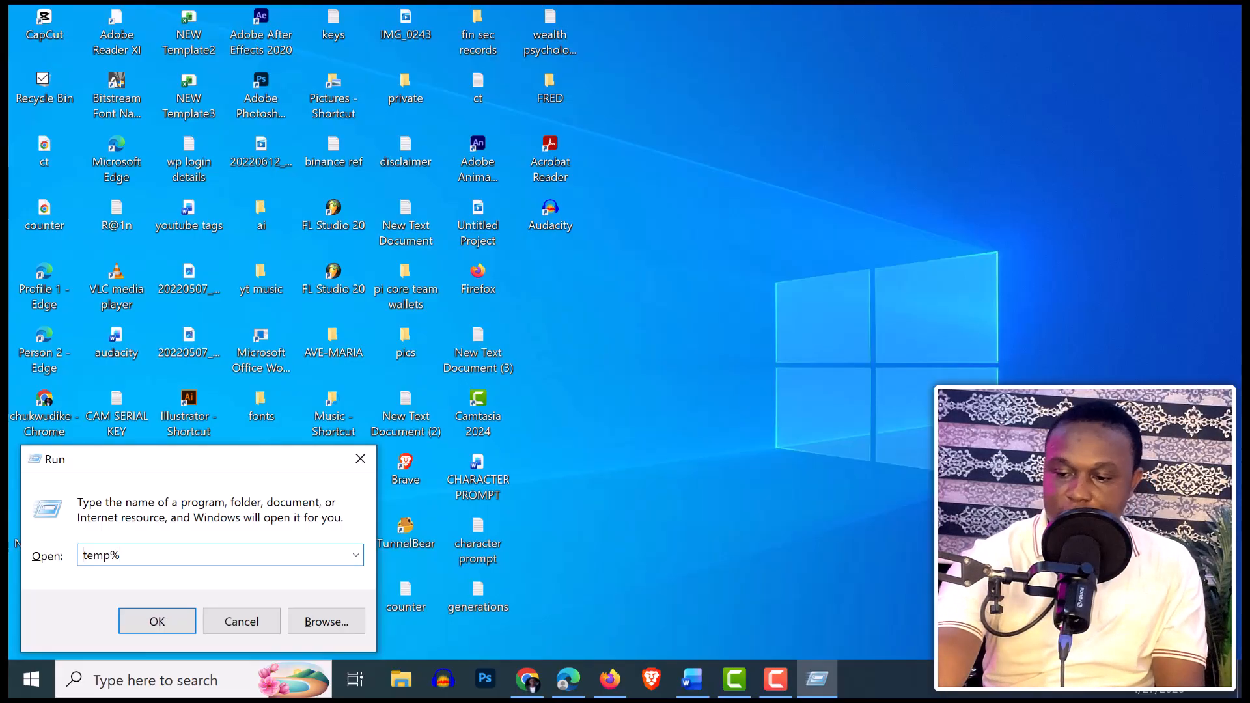
pyautogui.press('Home')
pyautogui.write('%')
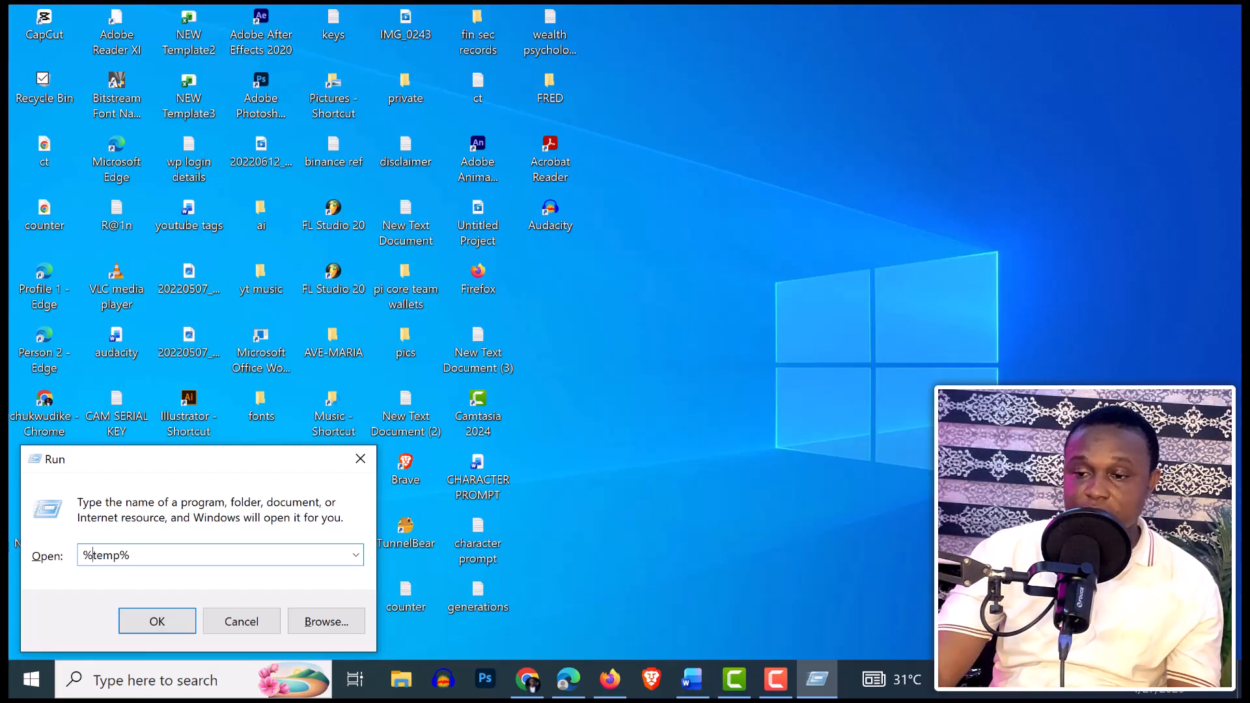
pyautogui.press('Return')
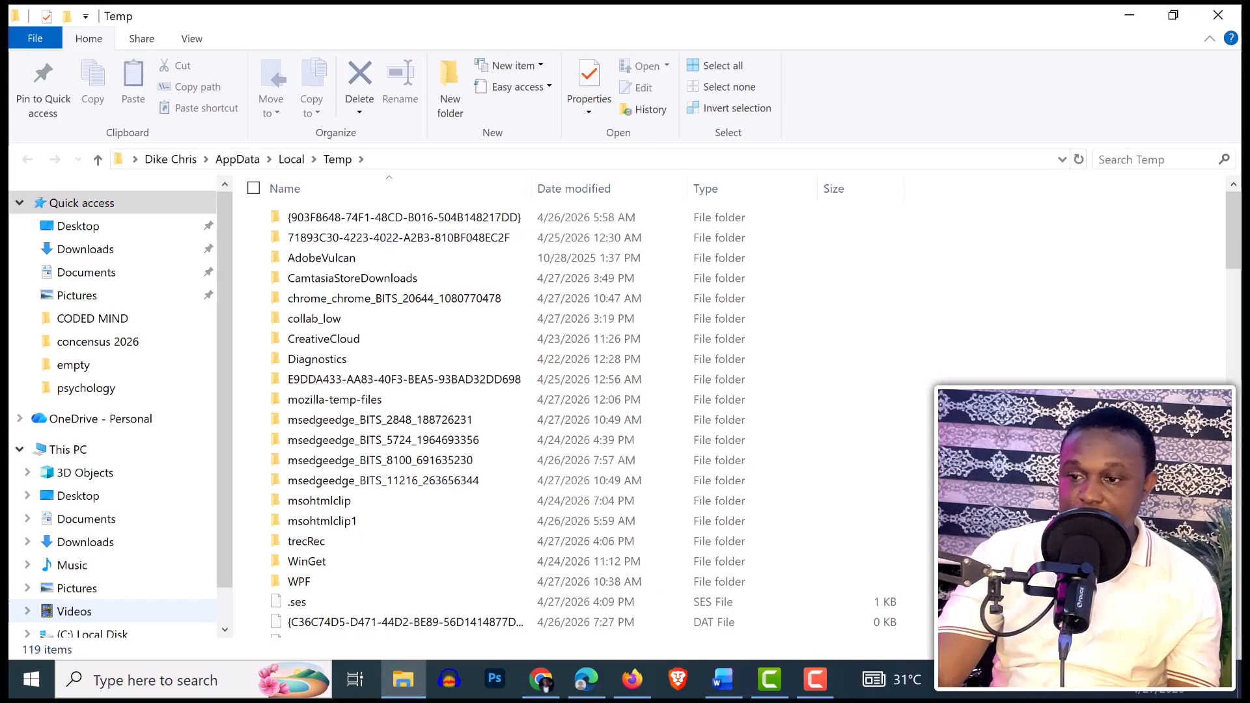
# Step: Look through the AppData Local Temp folder and permanently delete all of its items
pyautogui.scroll(-13, 391, 480)
pyautogui.scroll(-17, 390, 466)
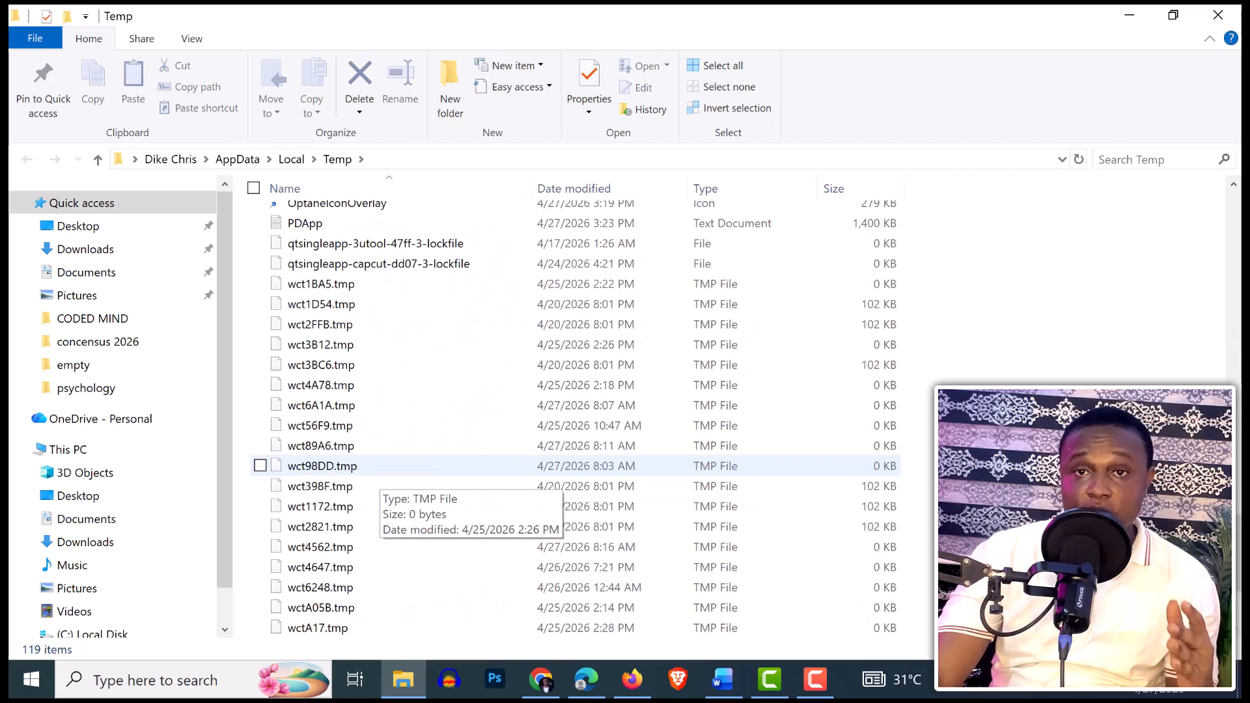
pyautogui.scroll(-3, 390, 465)
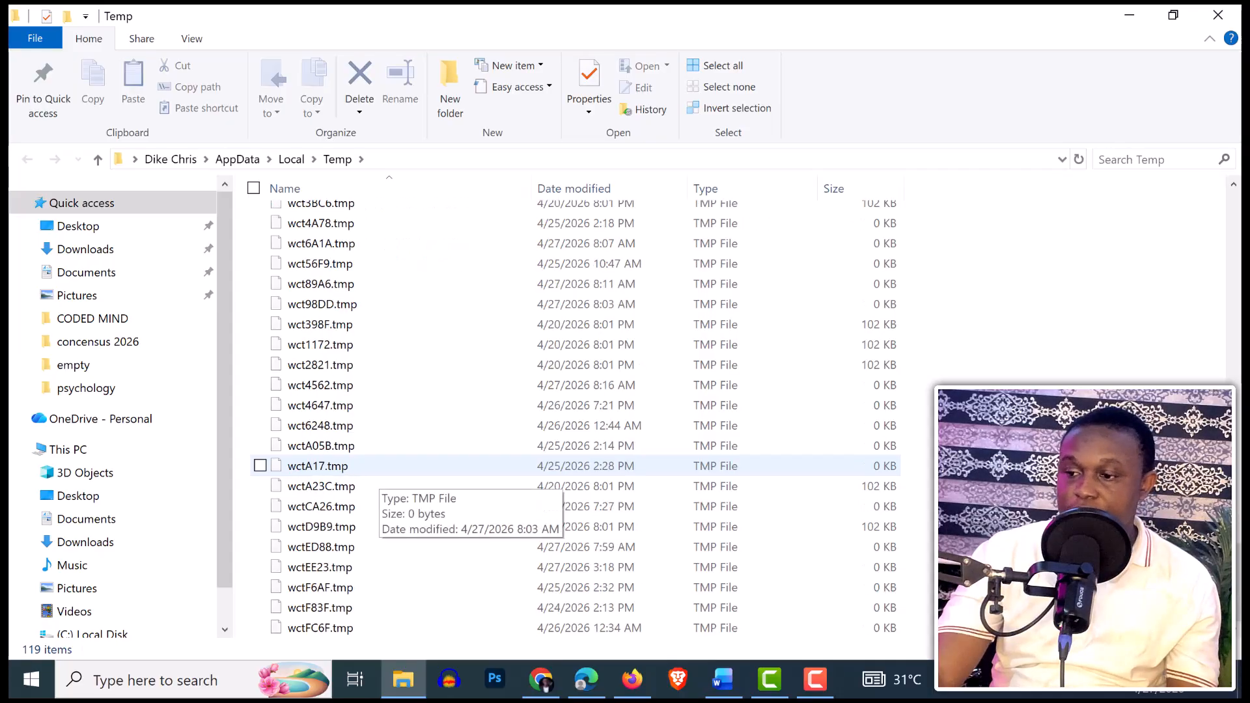
pyautogui.scroll(15, 391, 468)
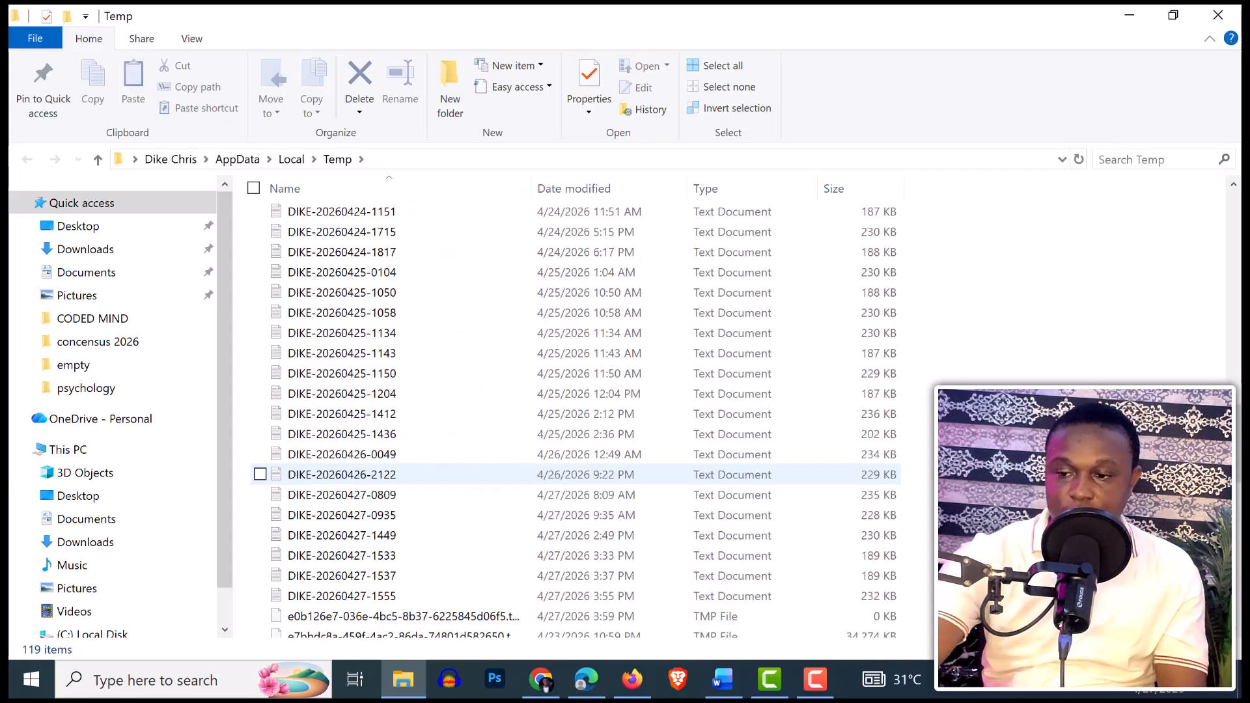
pyautogui.click(342, 474)
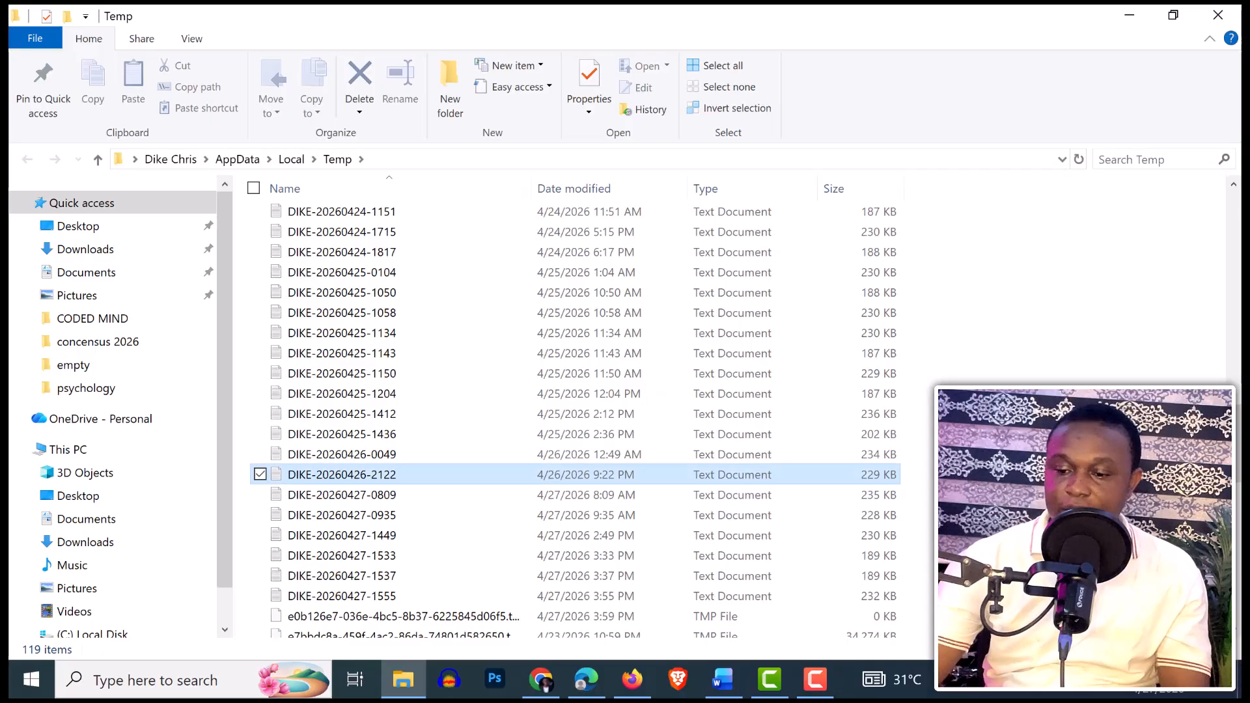
pyautogui.hotkey('ctrl', 'a')
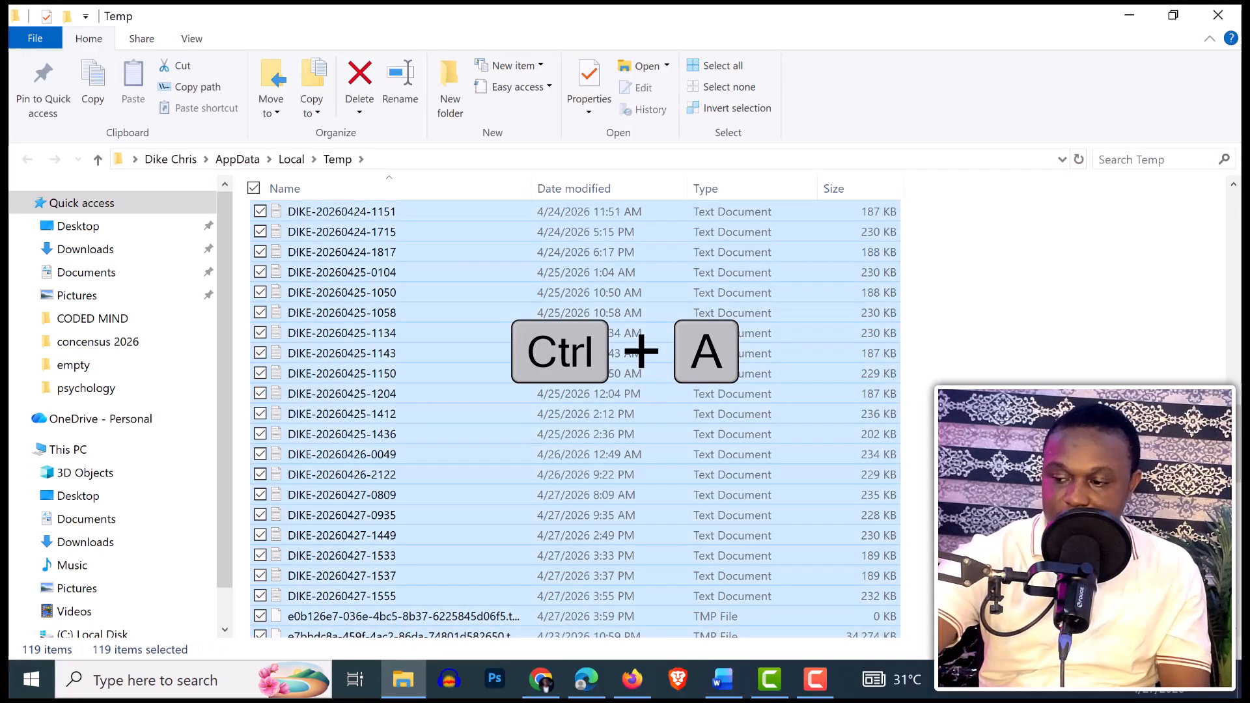
pyautogui.hotkey('shift', 'Delete')
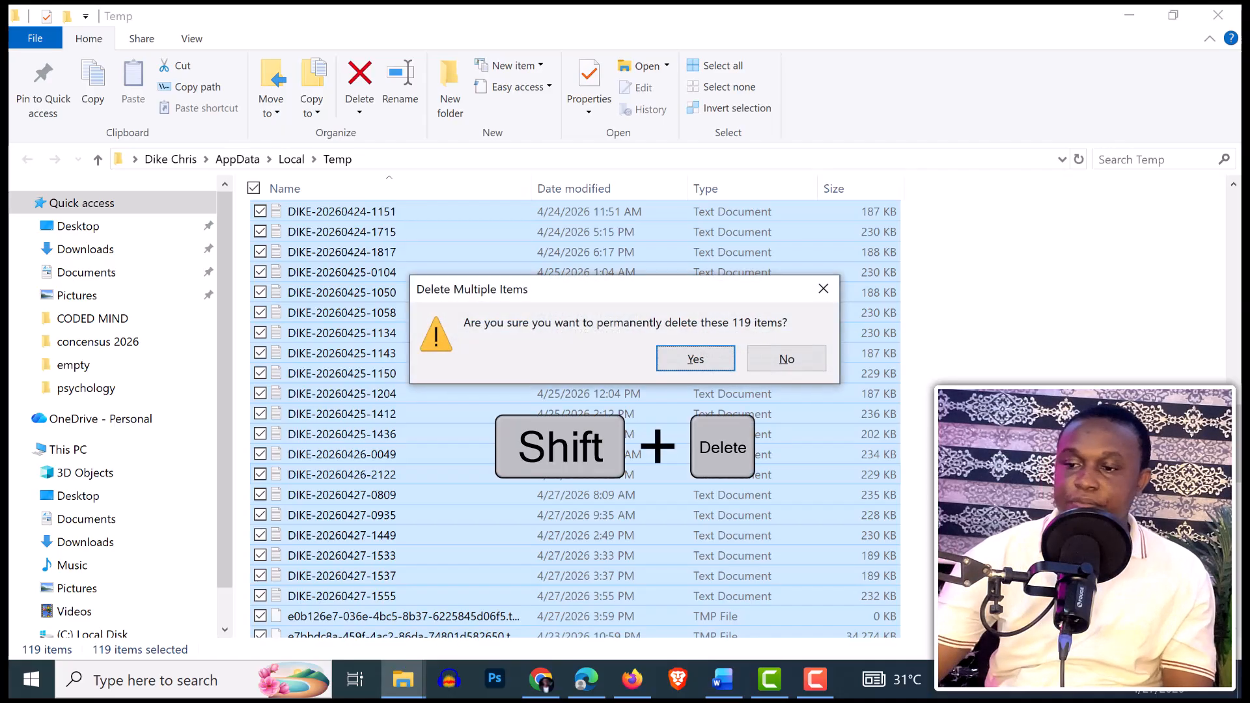
pyautogui.click(695, 358)
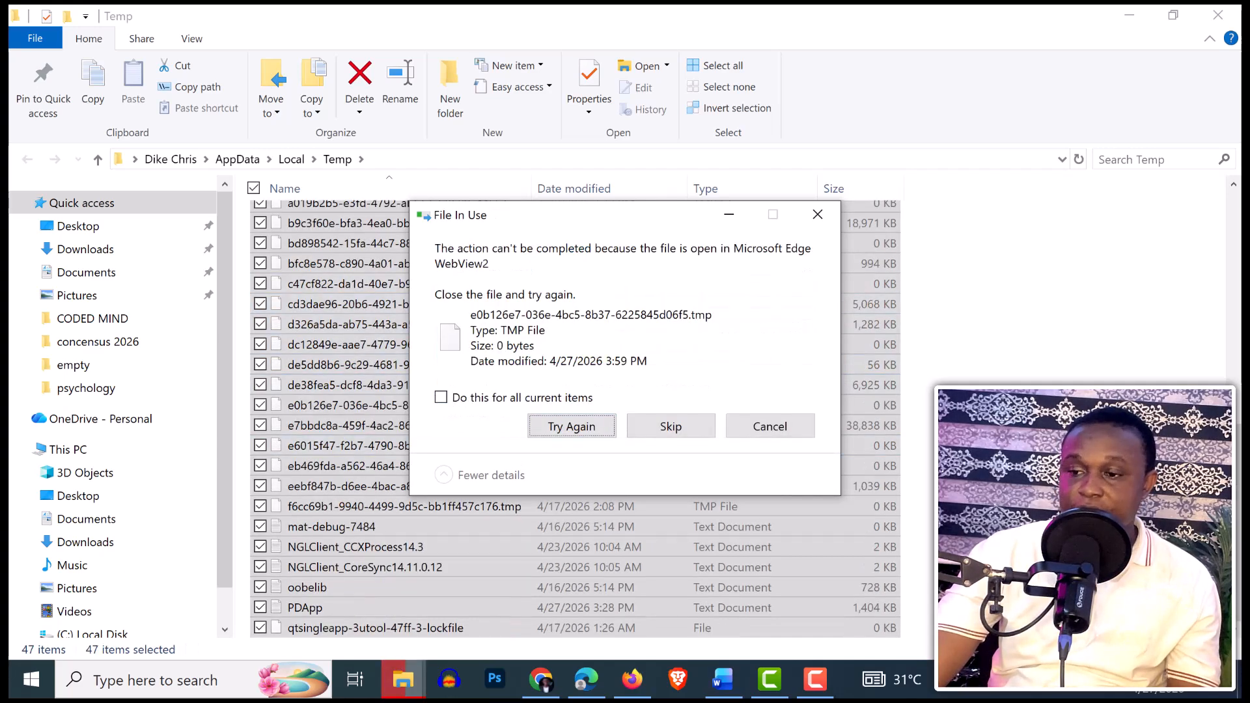
# Step: Skip all files and folders in use for the current deletion and close the AppData Local Temp folder
pyautogui.click(441, 397)
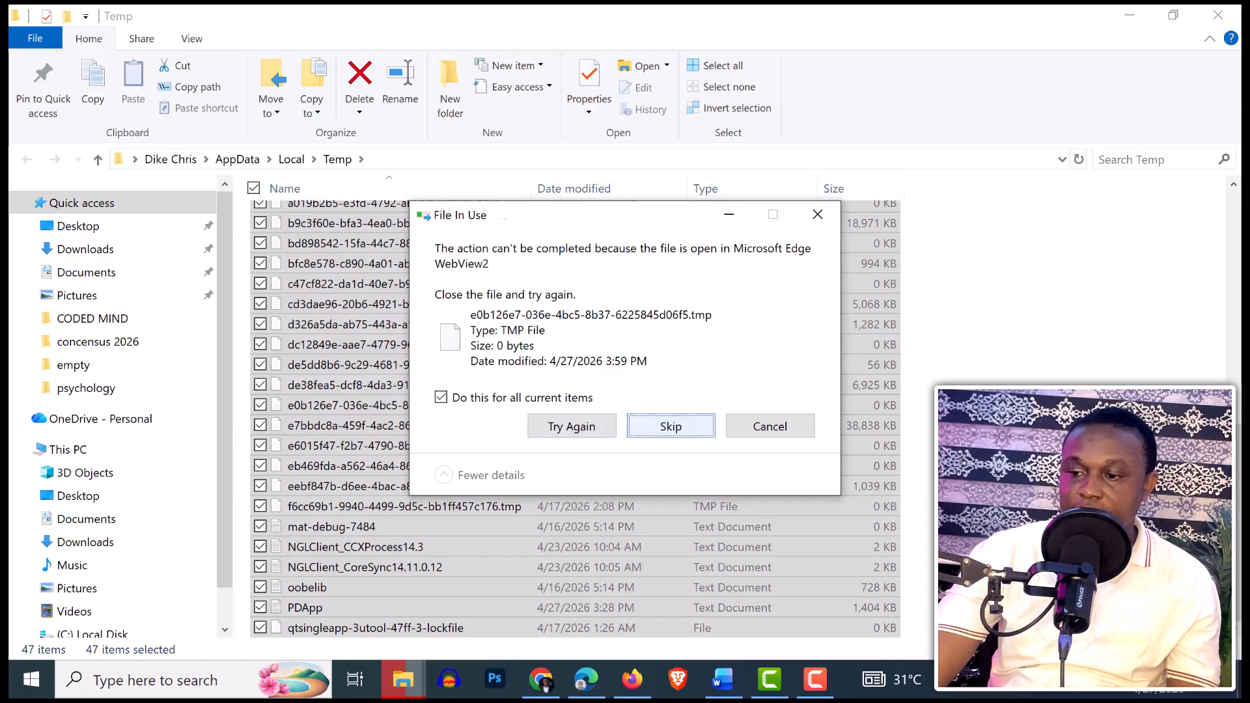
pyautogui.click(671, 426)
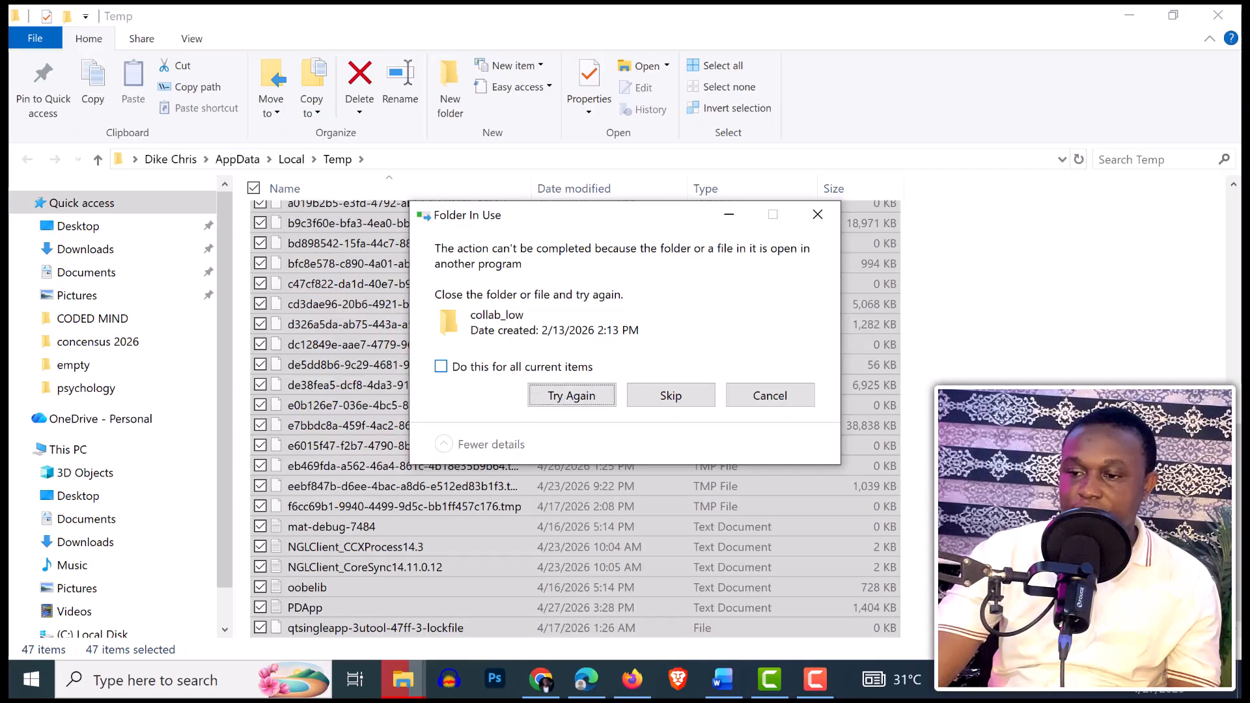
pyautogui.click(441, 367)
pyautogui.click(671, 395)
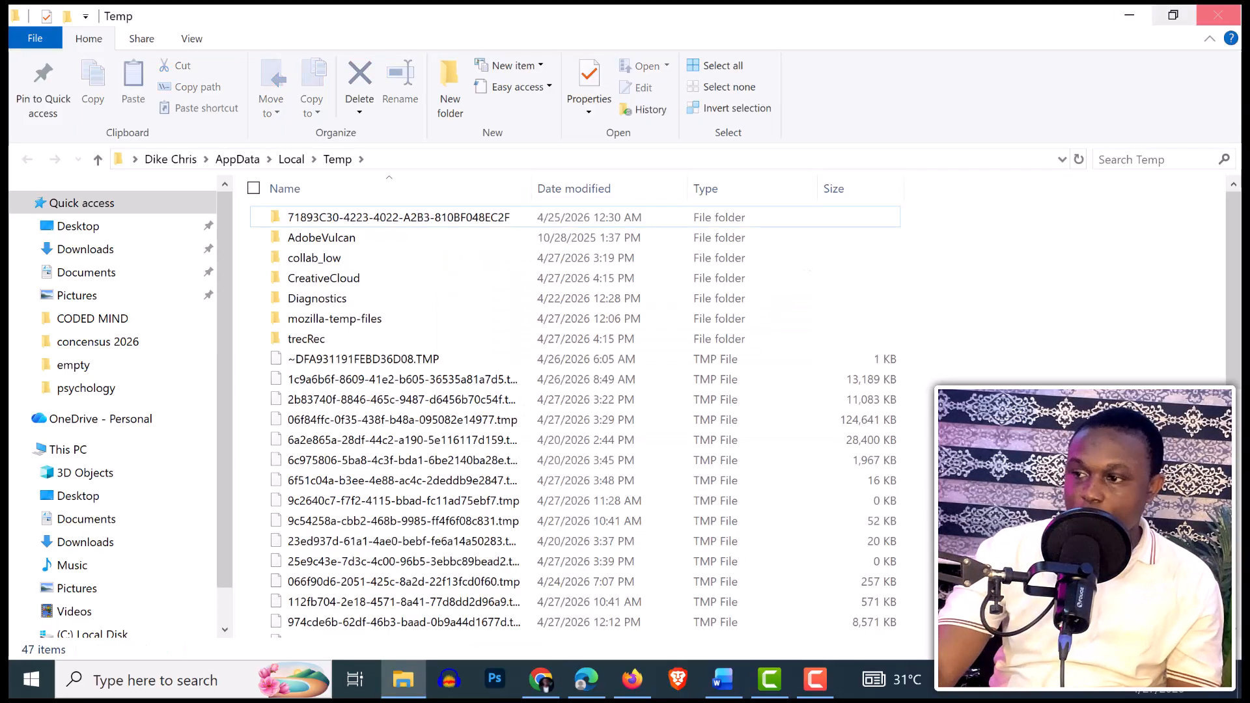
pyautogui.click(1218, 15)
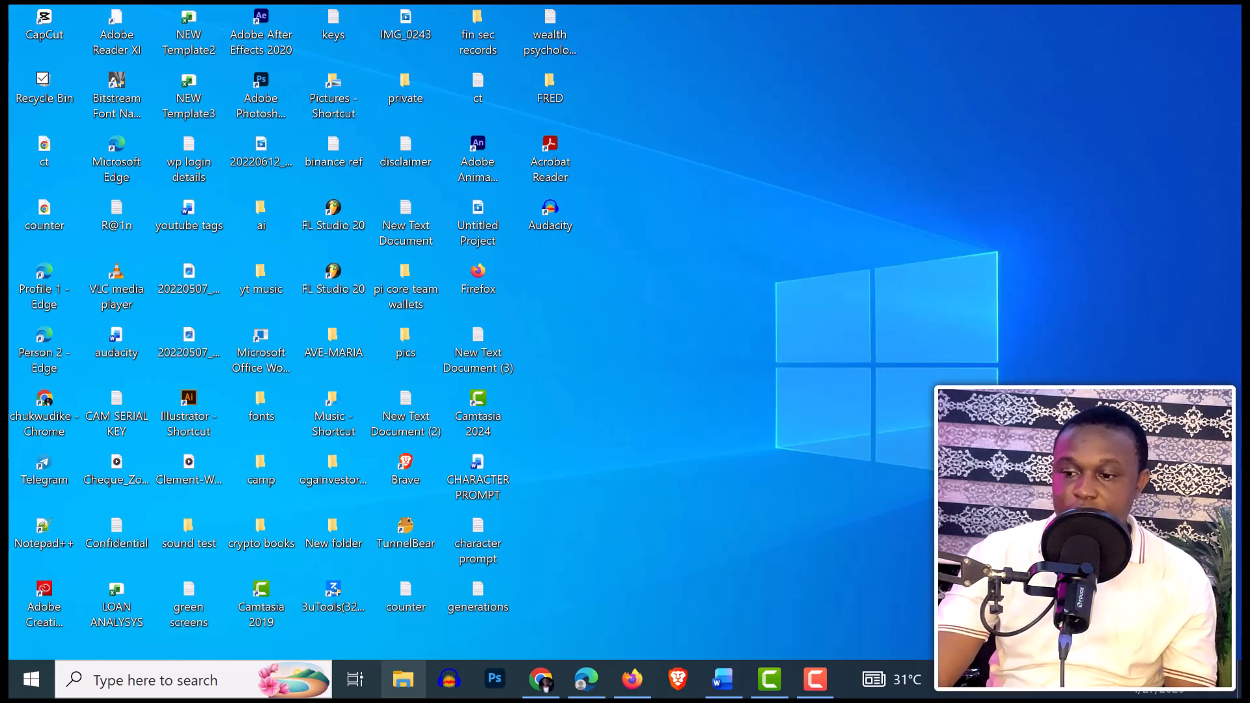
# Step: Open a new File Explorer window and enter size: as the search filter
pyautogui.click(403, 679)
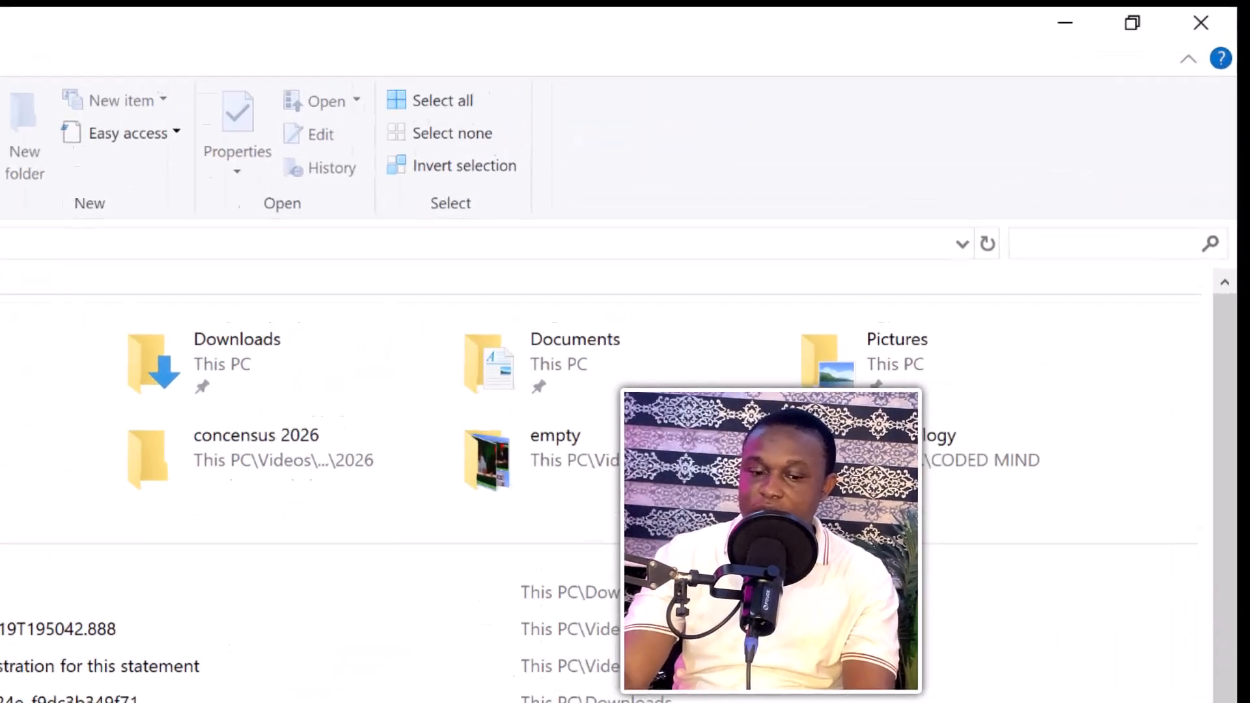
pyautogui.click(1097, 244)
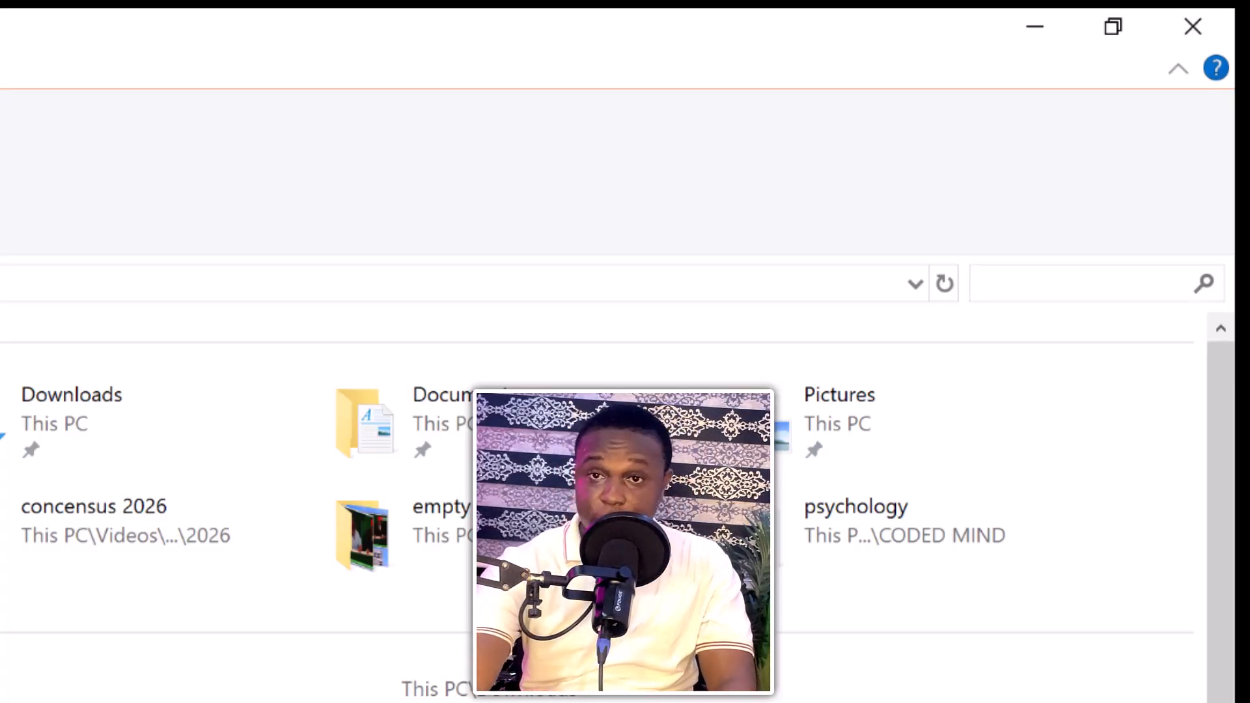
pyautogui.write('s')
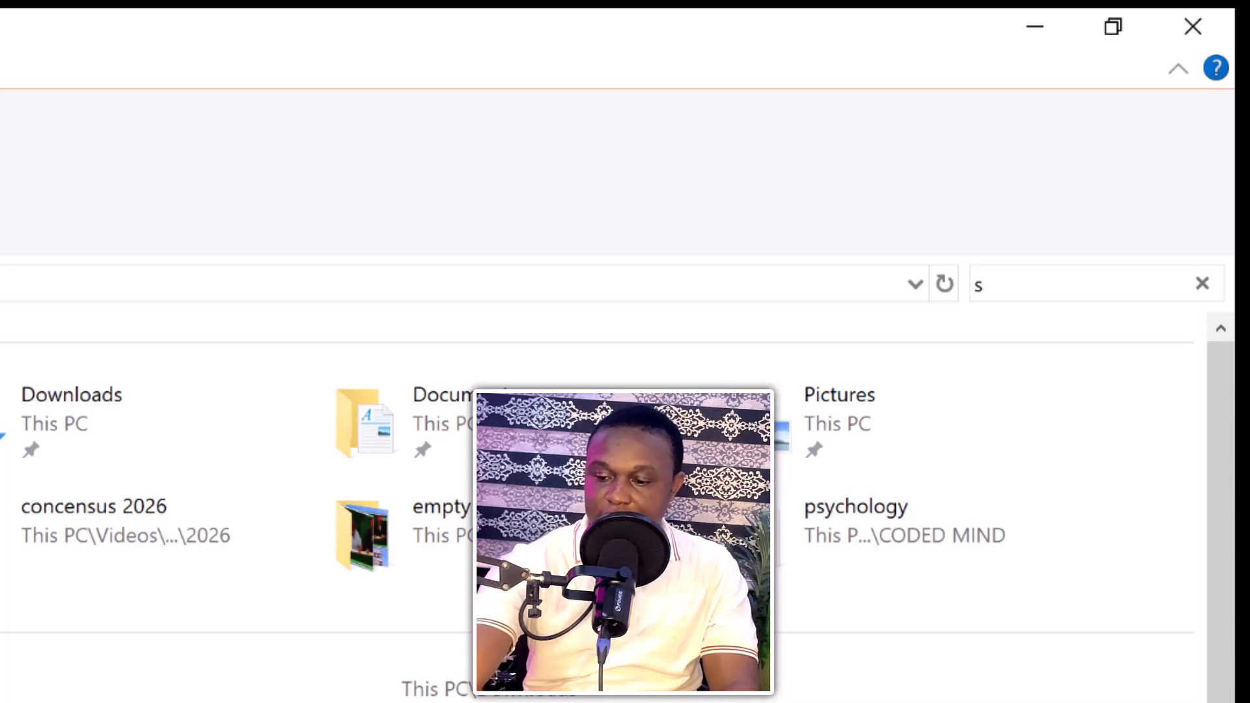
pyautogui.write('ize')
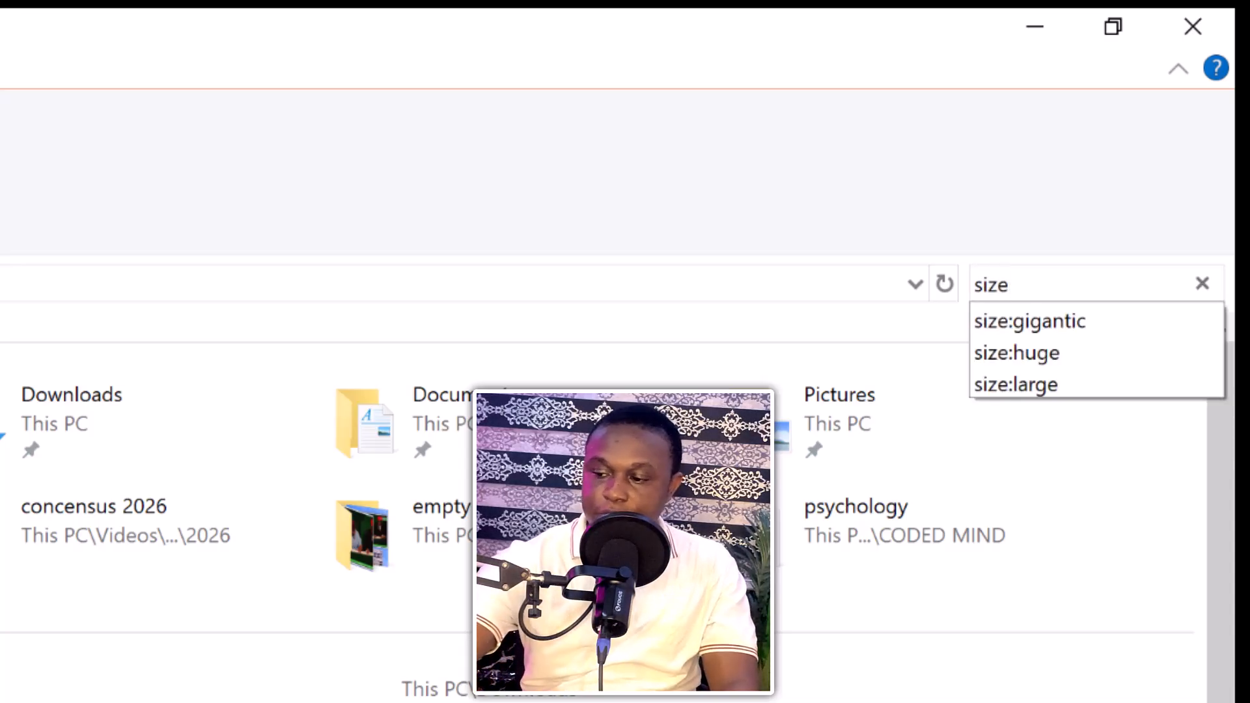
pyautogui.write(':')
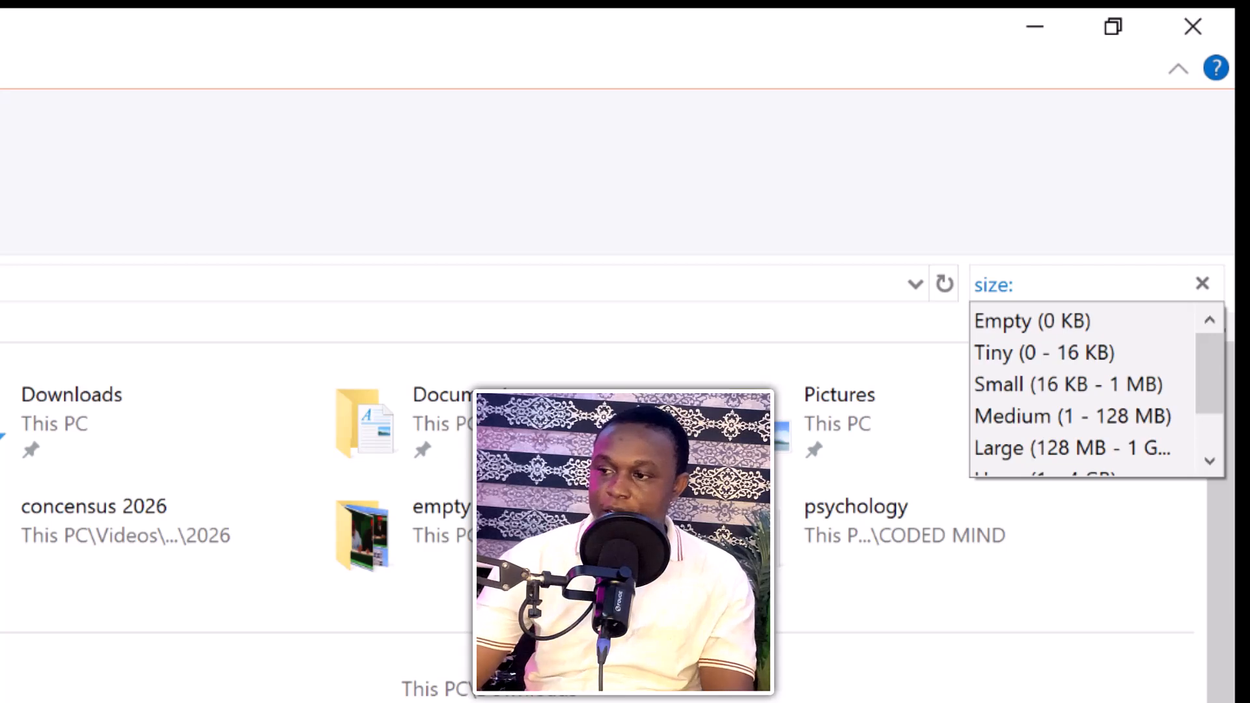
# Step: Review the available size categories and filter the search to Gigantic (>4 GB) files
pyautogui.press('Down')
pyautogui.press('Down')
pyautogui.press('Down')
pyautogui.press('Up')
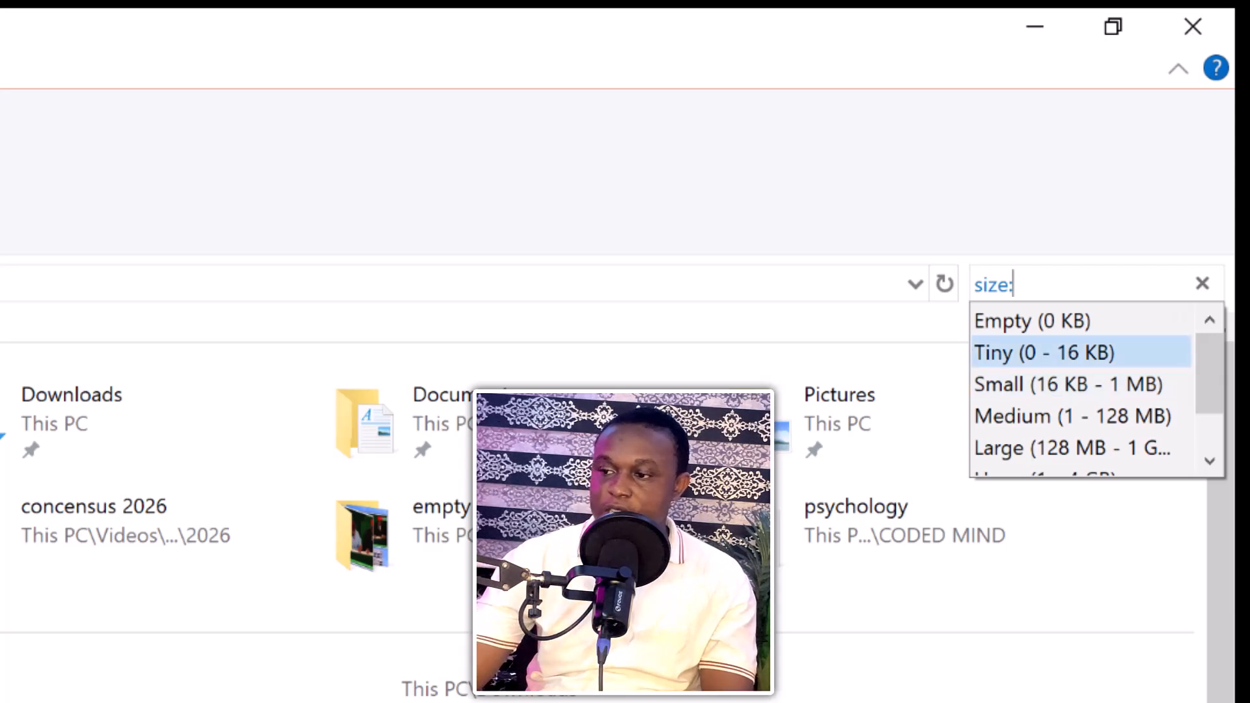
pyautogui.press('Up')
pyautogui.press('Down')
pyautogui.press('Down')
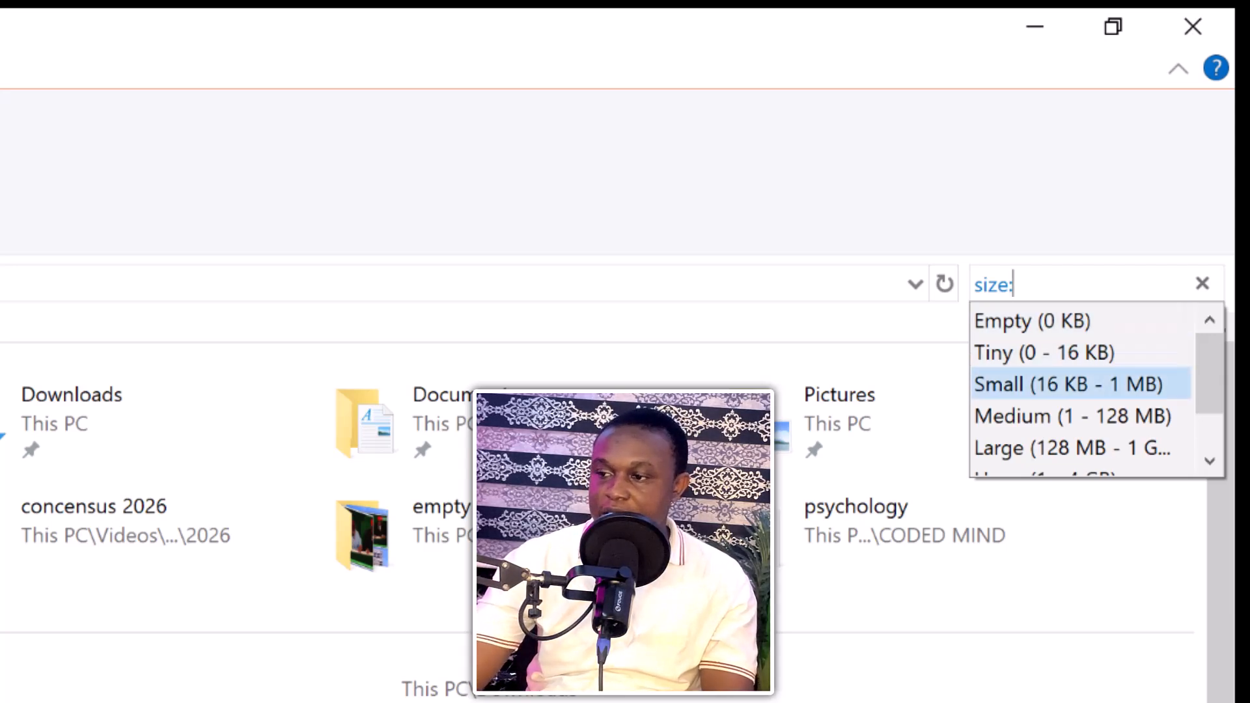
pyautogui.scroll(-1, 1080, 415)
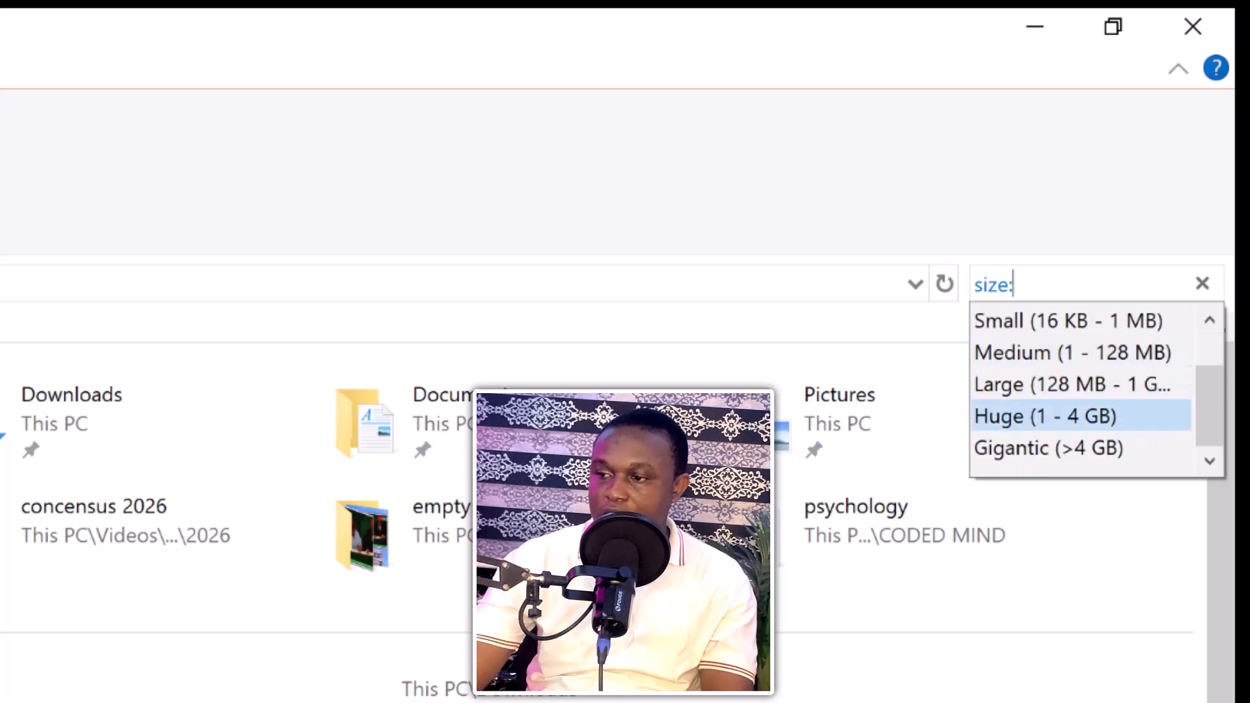
pyautogui.press('Down')
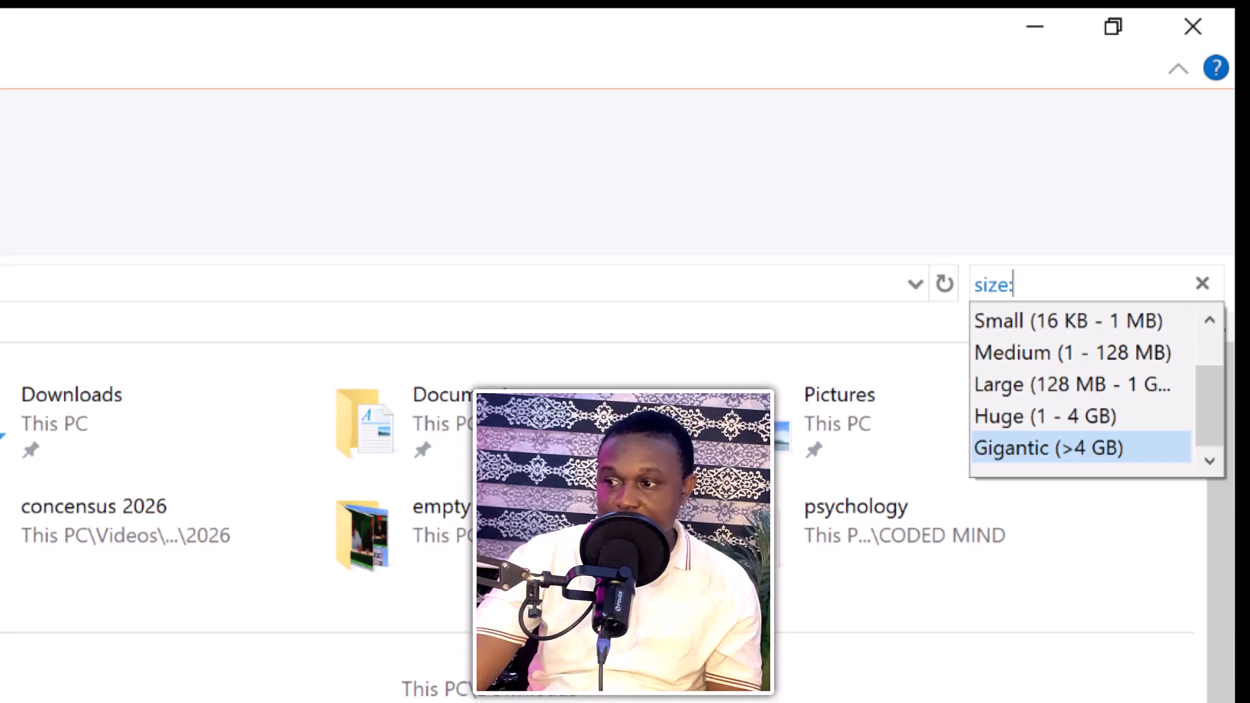
pyautogui.press('Up')
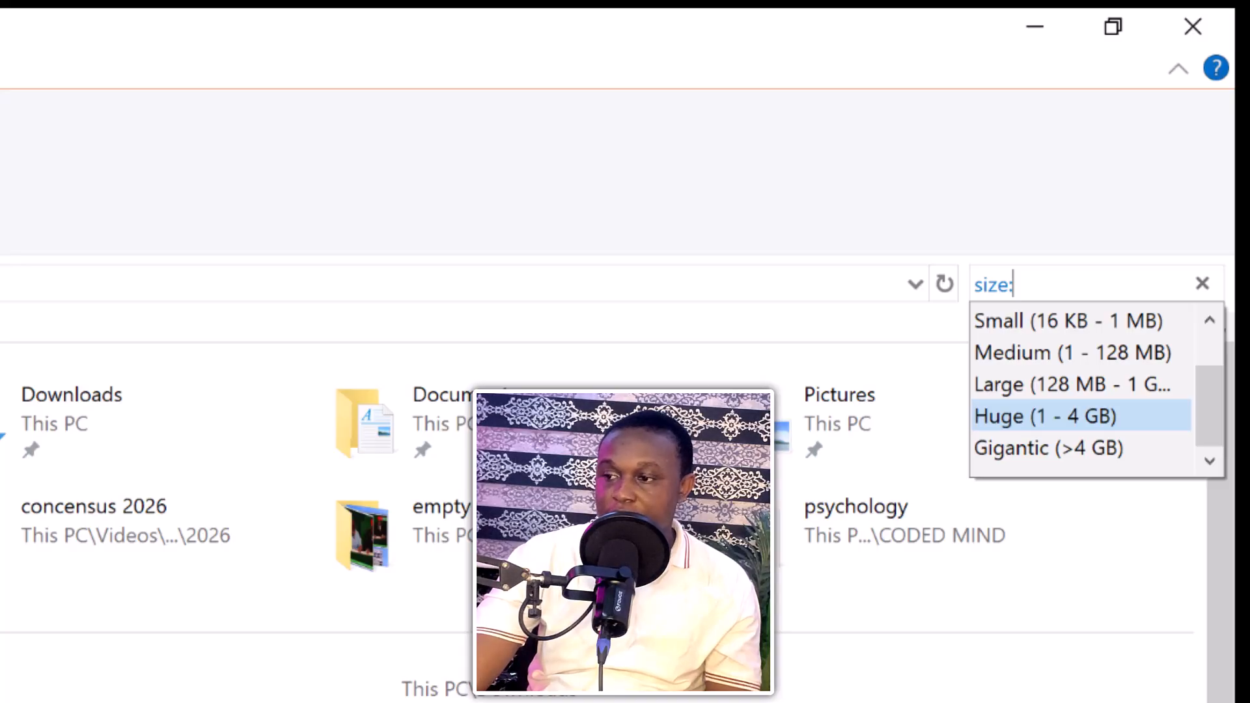
pyautogui.press('Up')
pyautogui.press('Down')
pyautogui.press('Down')
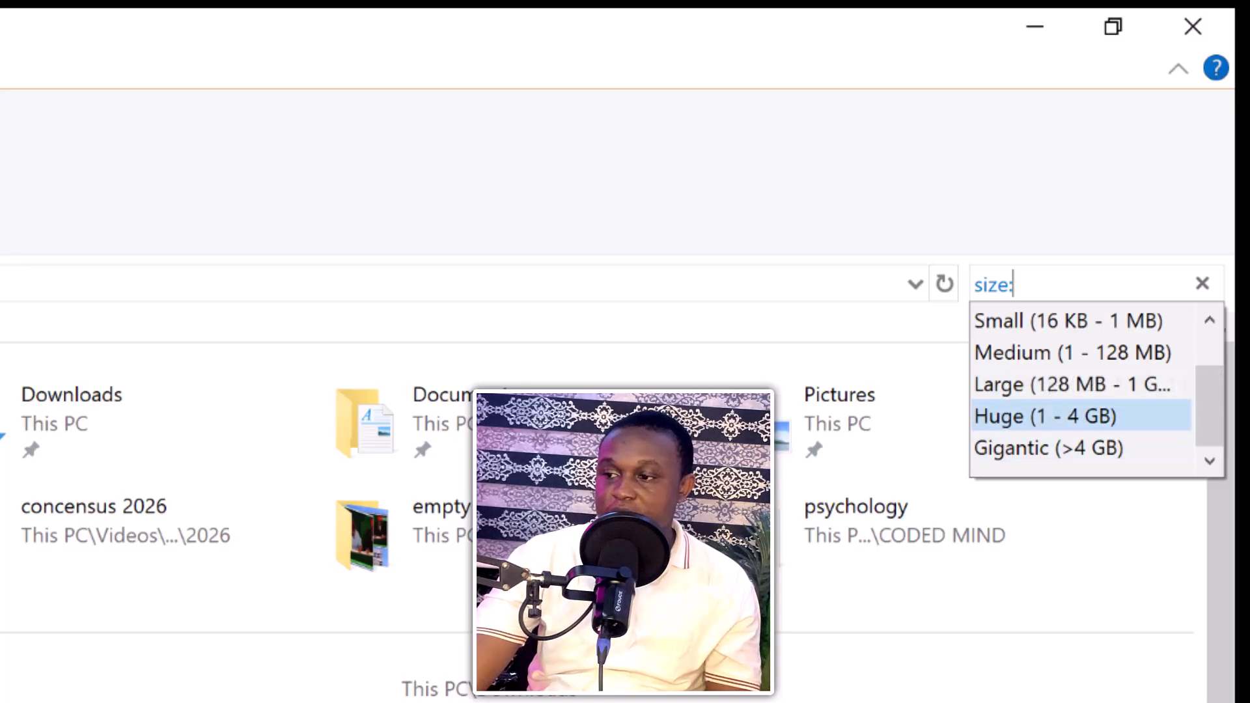
pyautogui.press('Up')
pyautogui.press('Up')
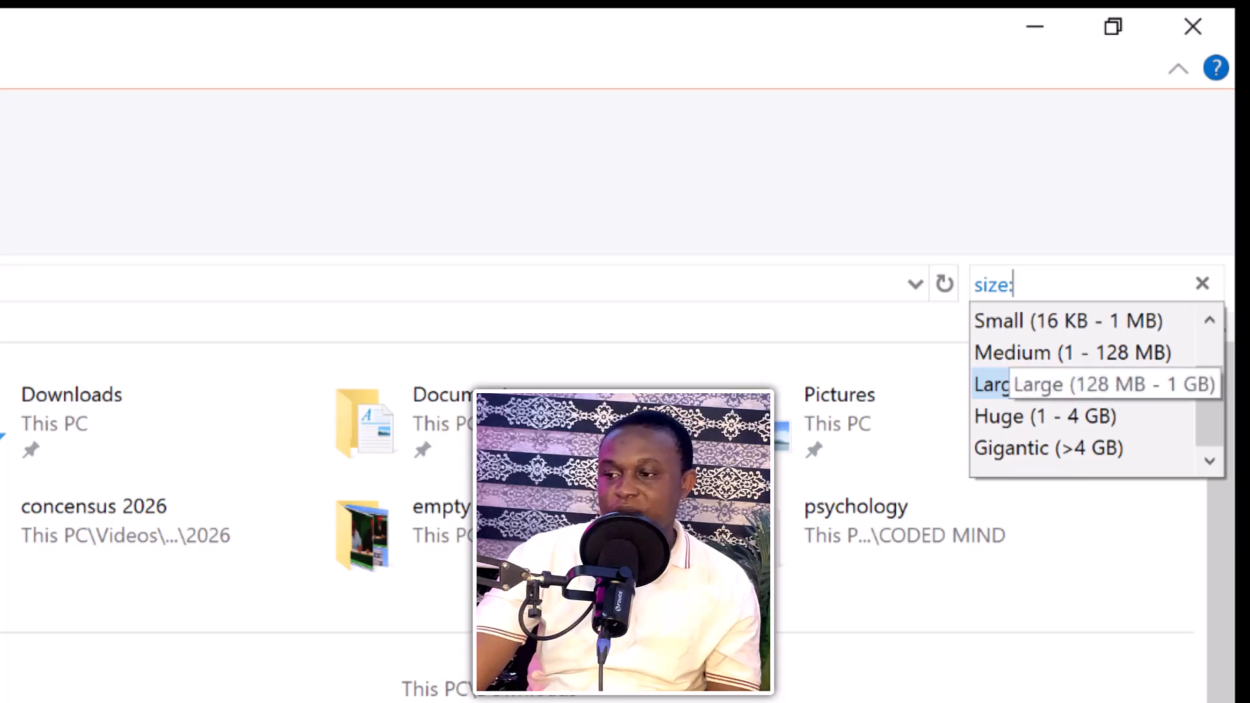
pyautogui.press('Down')
pyautogui.press('Down')
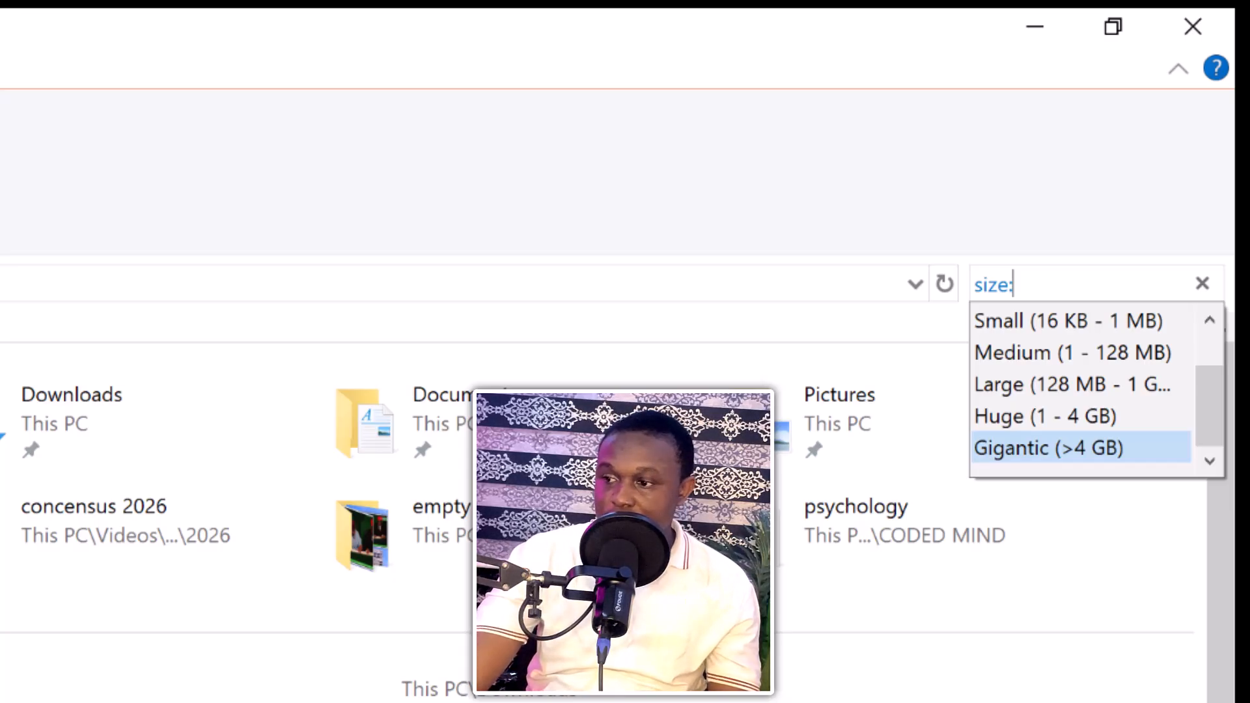
pyautogui.click(1080, 447)
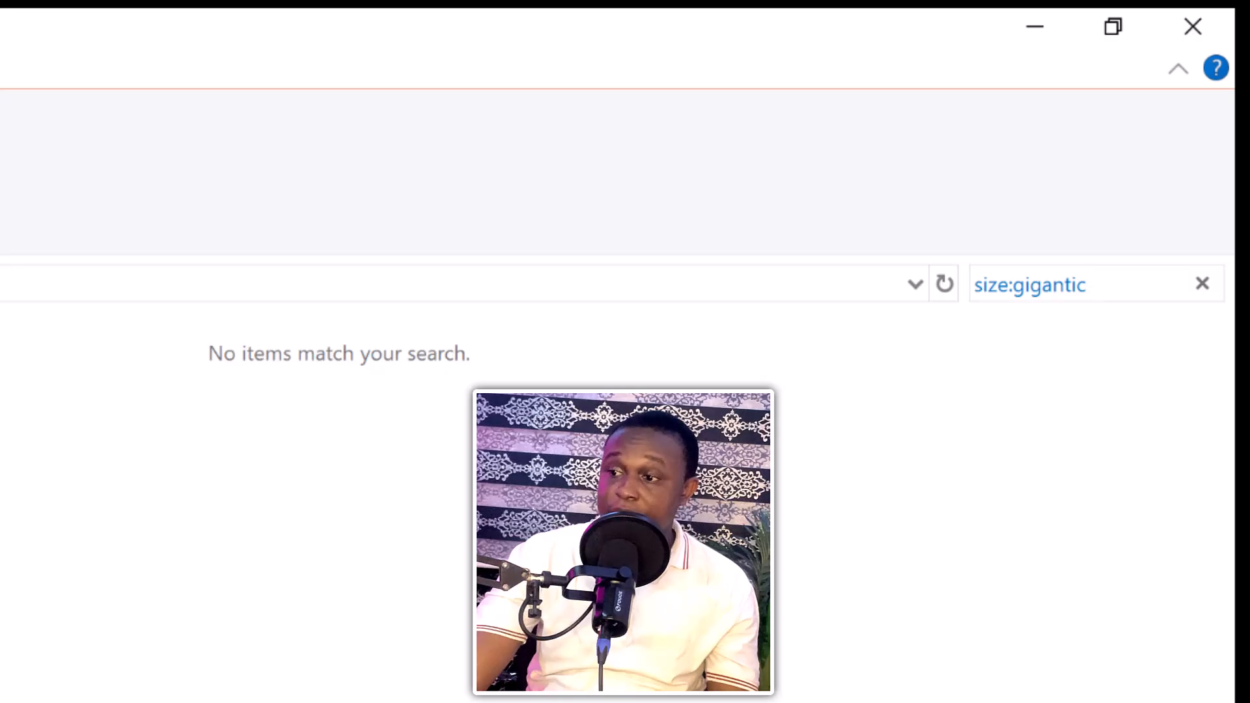
# Step: Change the search's size filter to Huge (1 - 4 GB)
pyautogui.click(1025, 284)
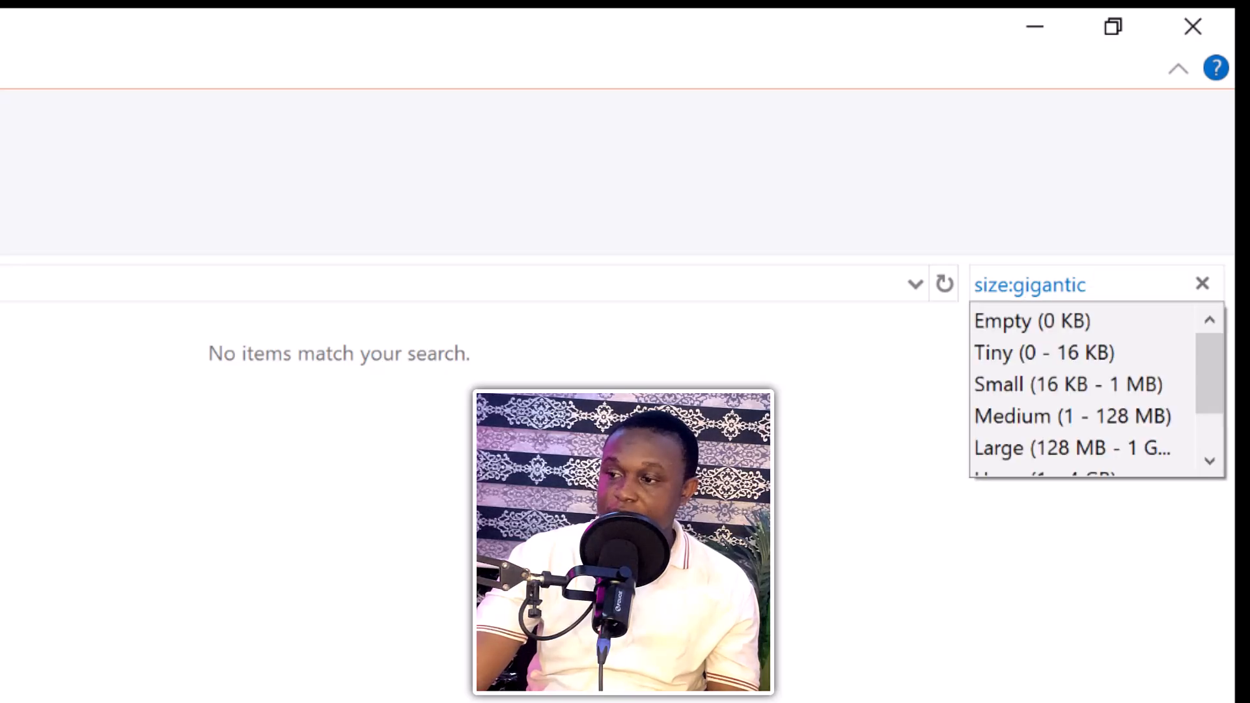
pyautogui.scroll(-1, 1080, 416)
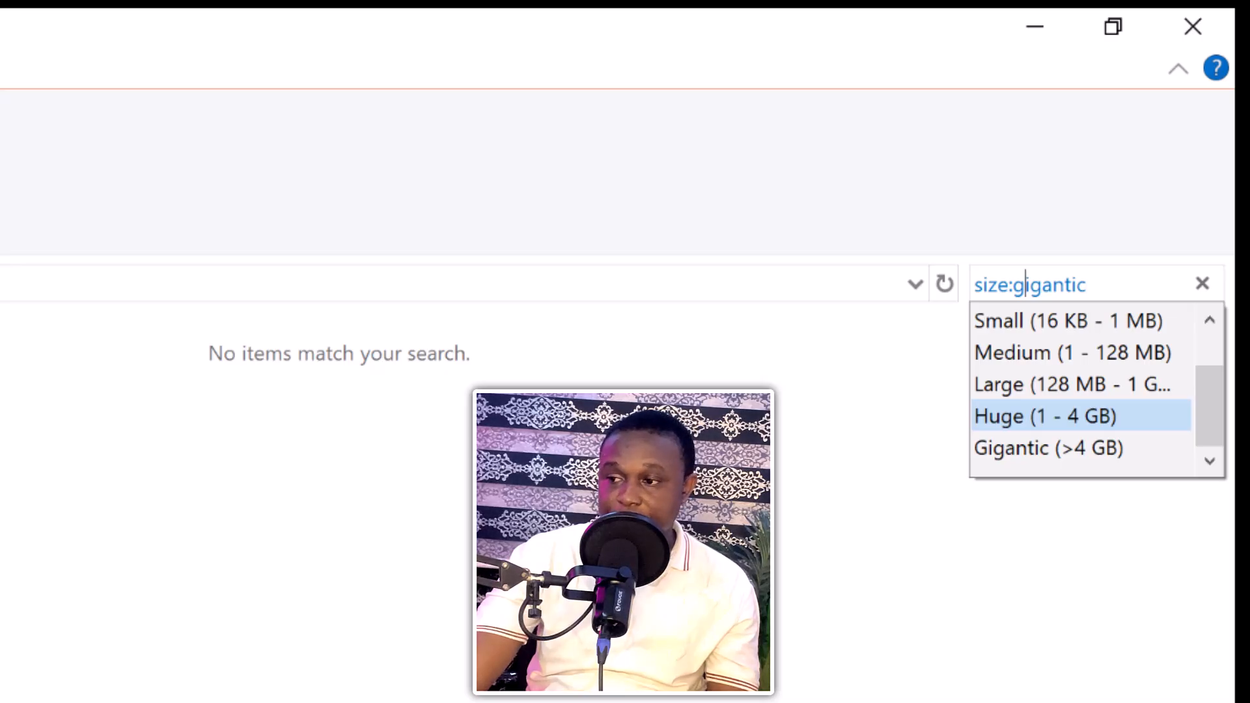
pyautogui.press('Return')
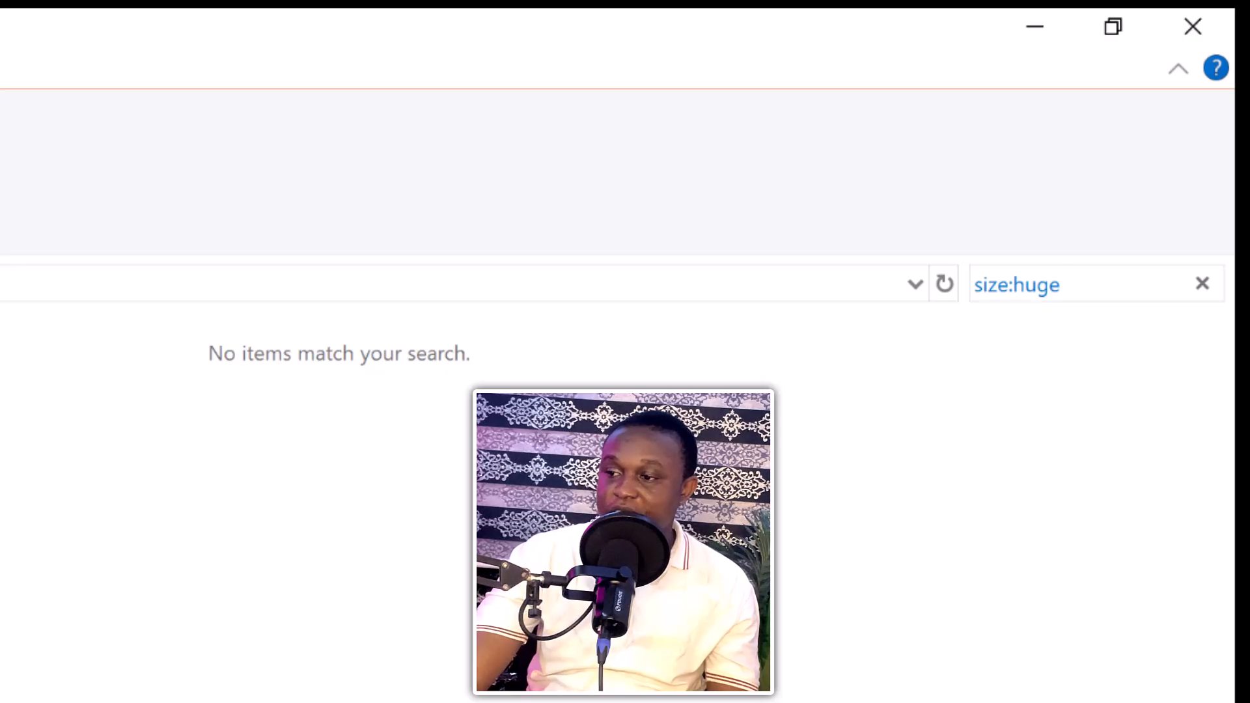
# Step: Change the search's size filter to Large (128 MB - 1 GB) and look through the files found
pyautogui.click(1025, 285)
pyautogui.scroll(-1, 1067, 416)
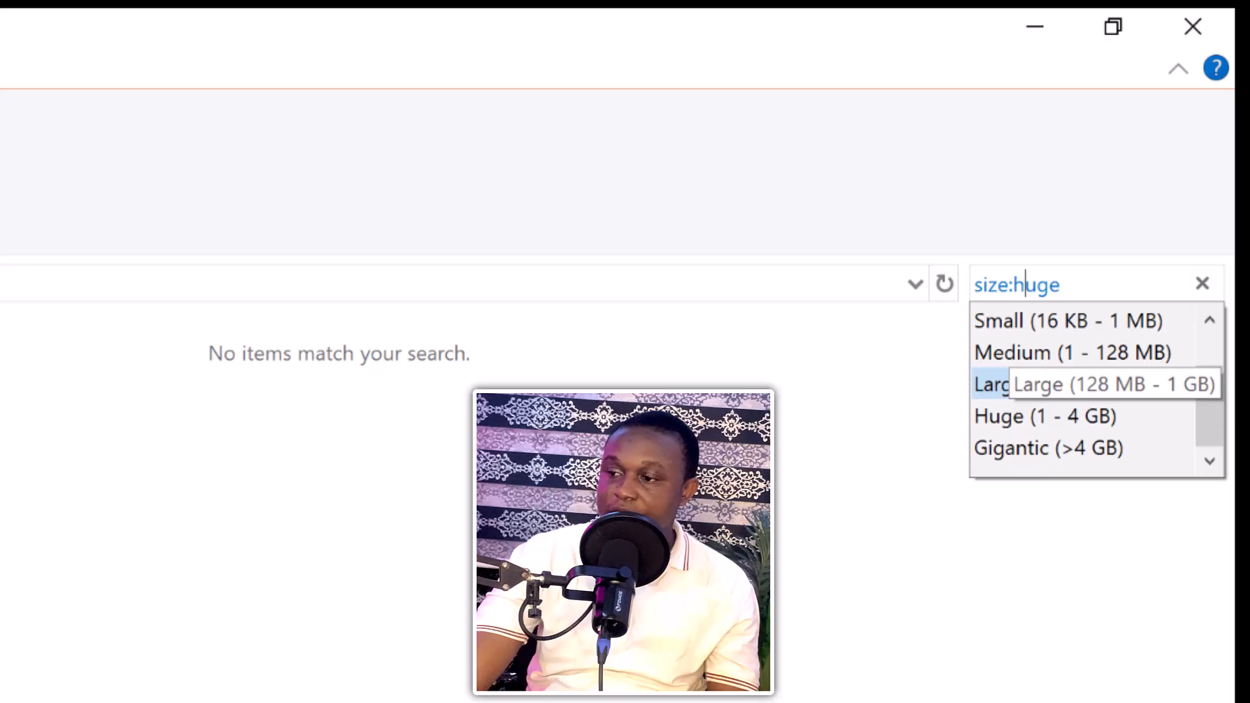
pyautogui.click(1009, 384)
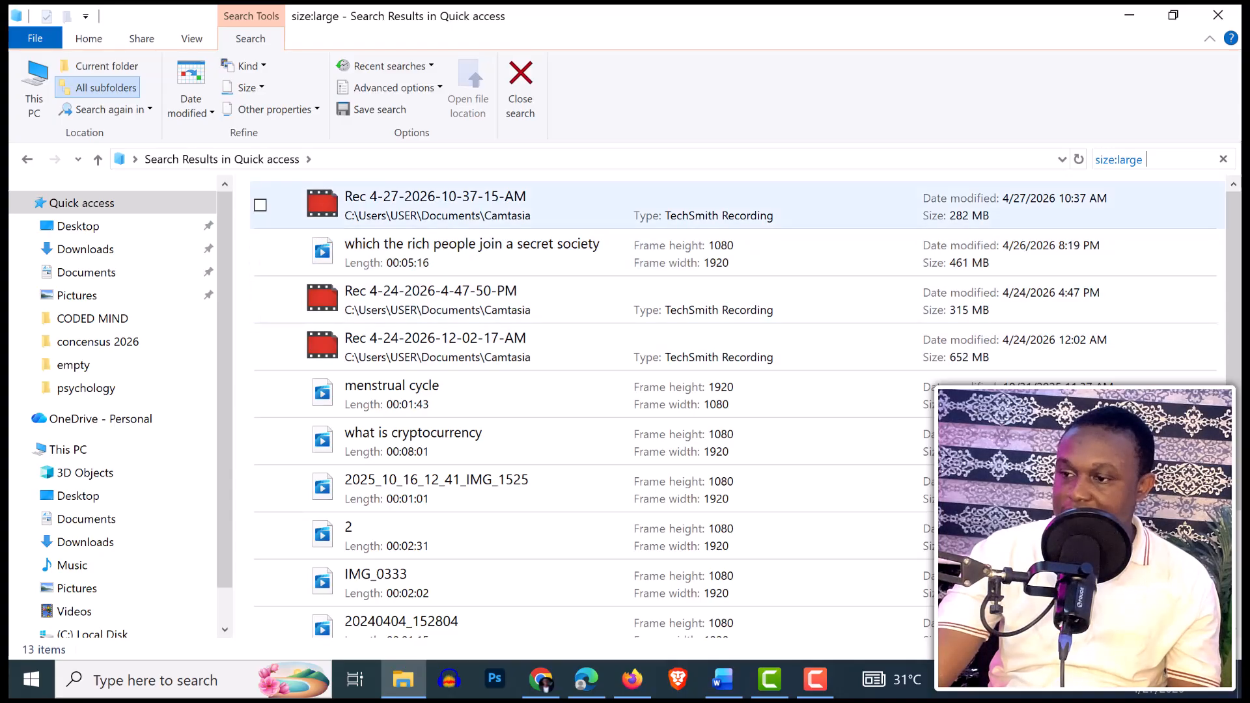
pyautogui.scroll(-3, 586, 425)
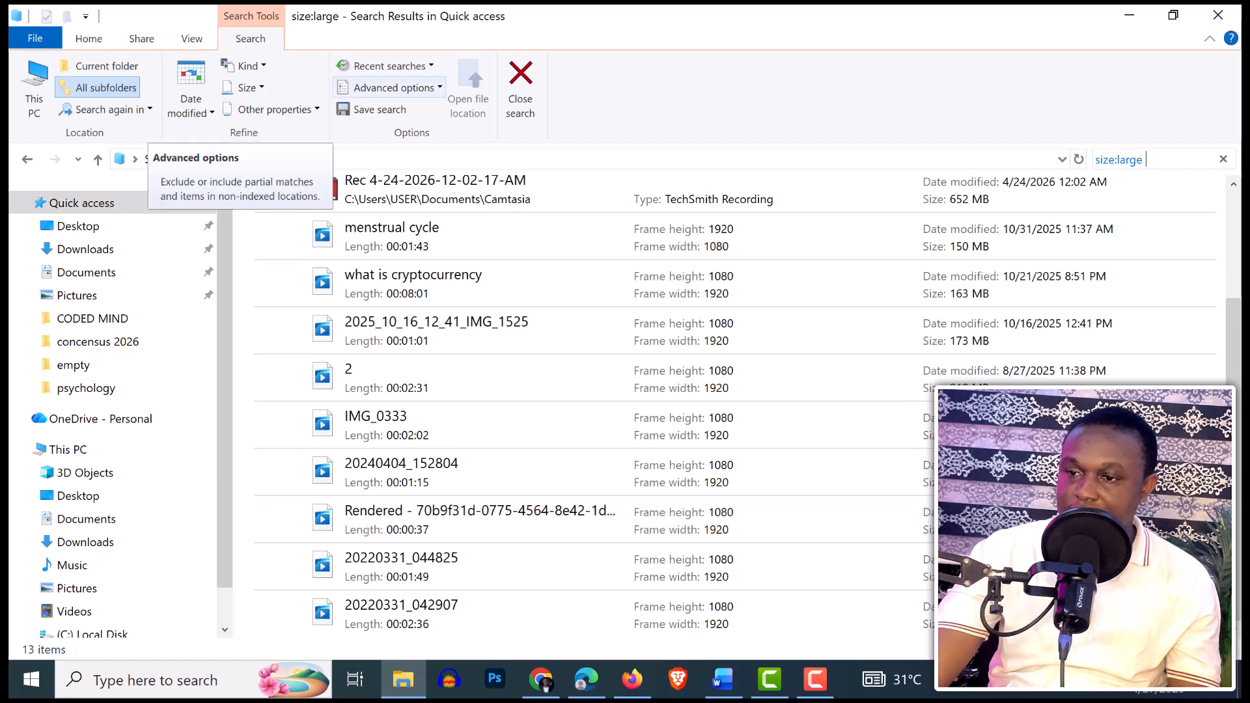
pyautogui.press('F10')
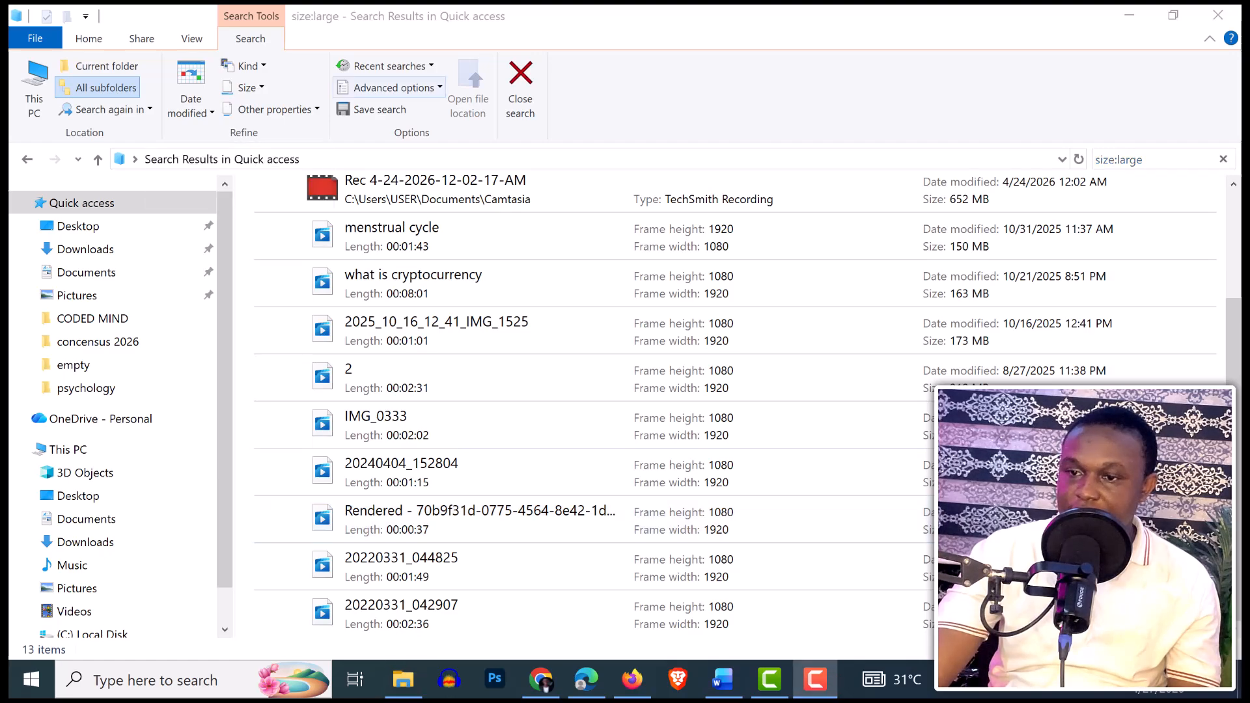
# Step: Switch the search results layout to Medium icons
pyautogui.click(192, 39)
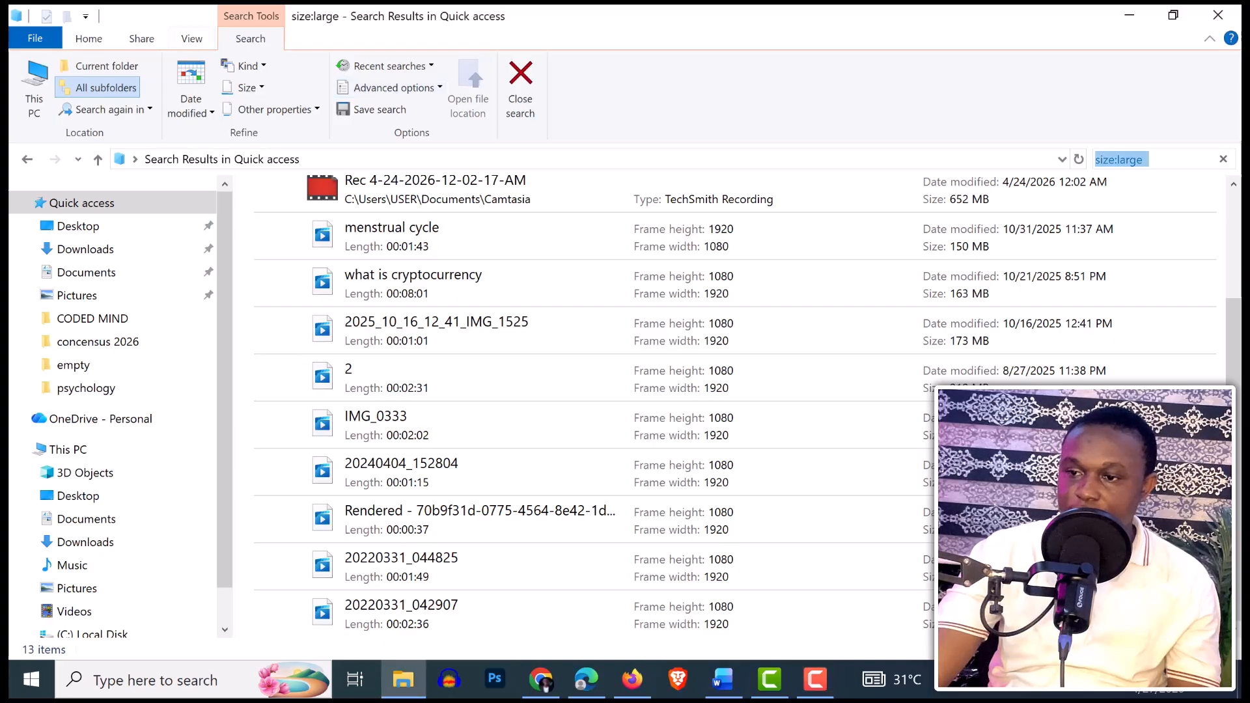
pyautogui.click(191, 39)
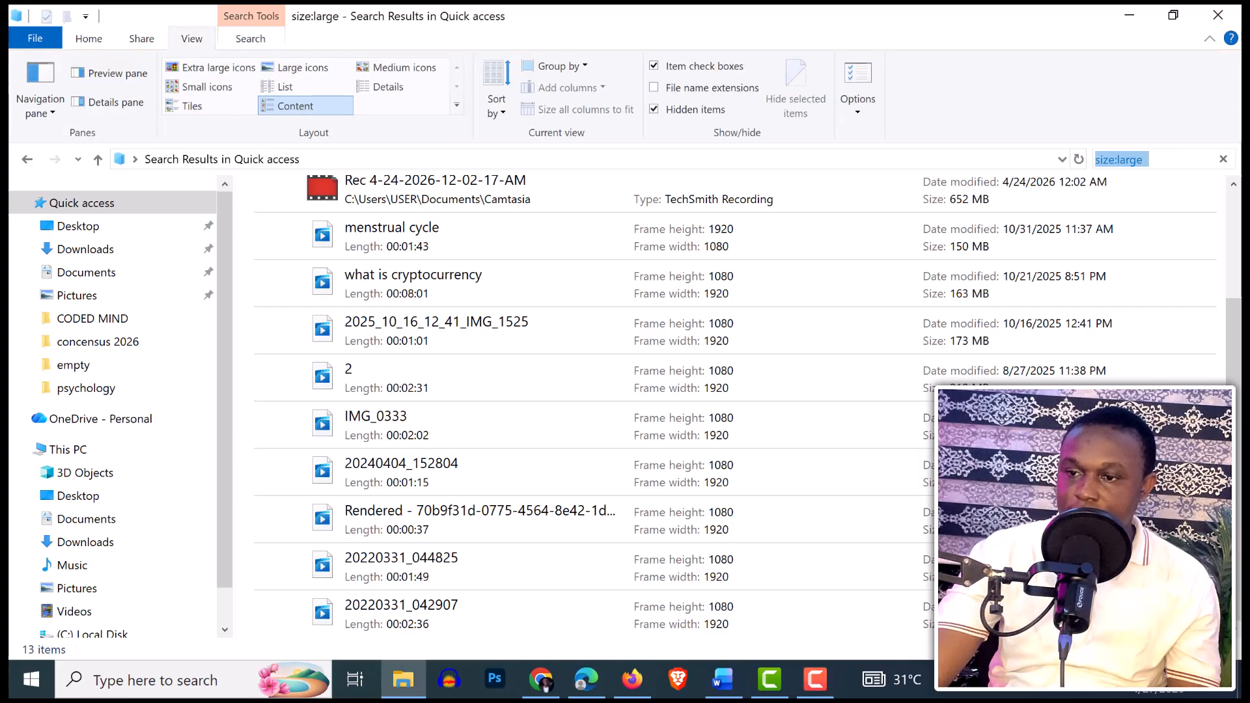
pyautogui.click(400, 67)
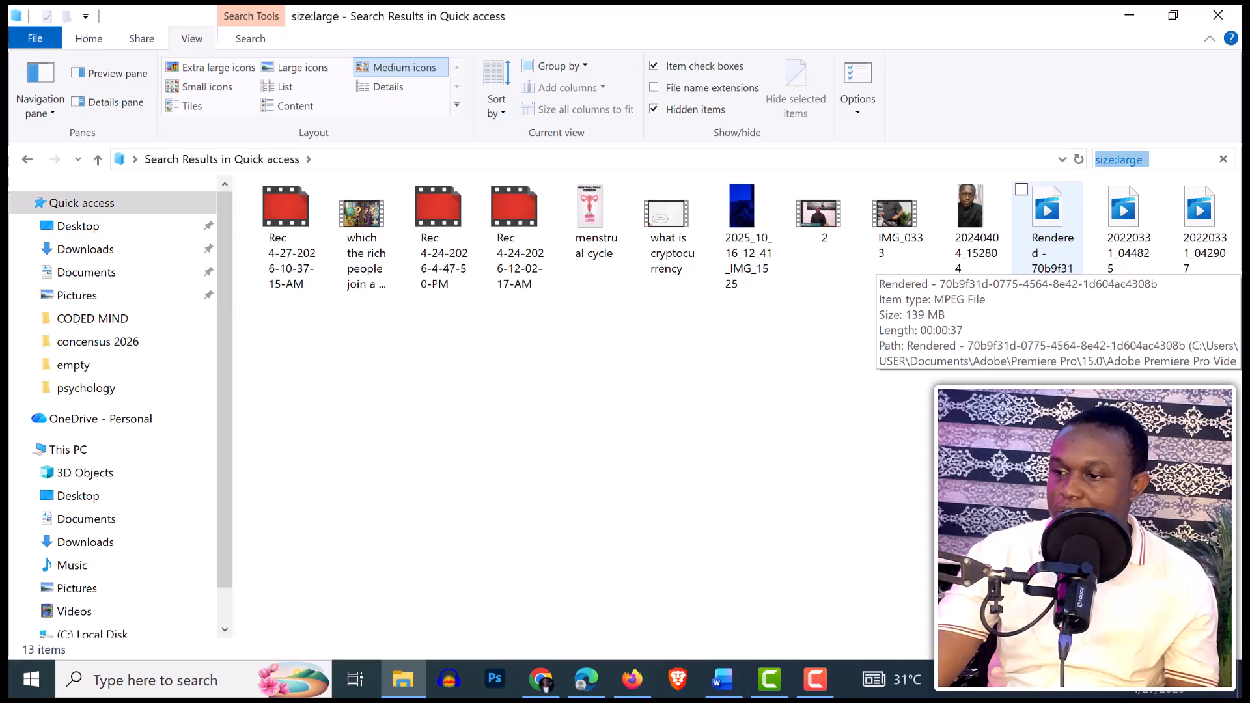
# Step: Permanently delete the large videos Rendered - 70b9f31d, menstrual cycle, what is cryptocurrency and 2025_10_16_12_41_IMG_1525 from the search results
pyautogui.click(1047, 251)
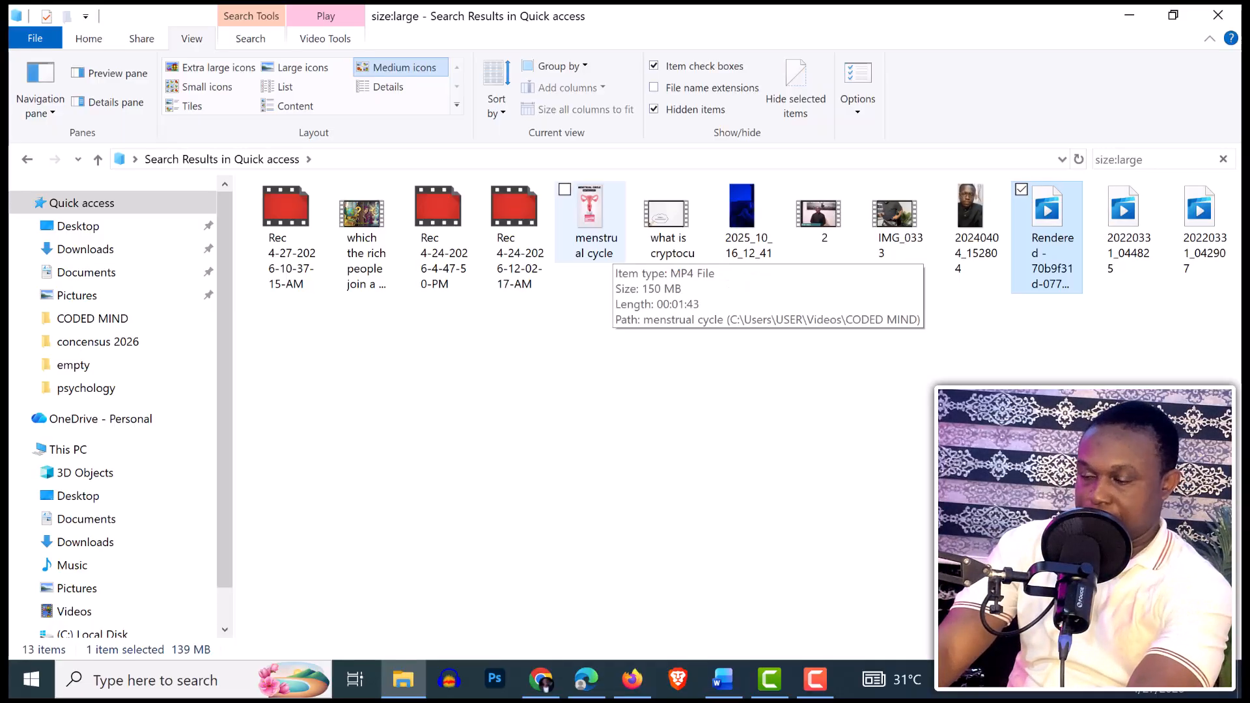
pyautogui.keyDown('ctrl'); pyautogui.click(611, 244); pyautogui.keyUp('ctrl')
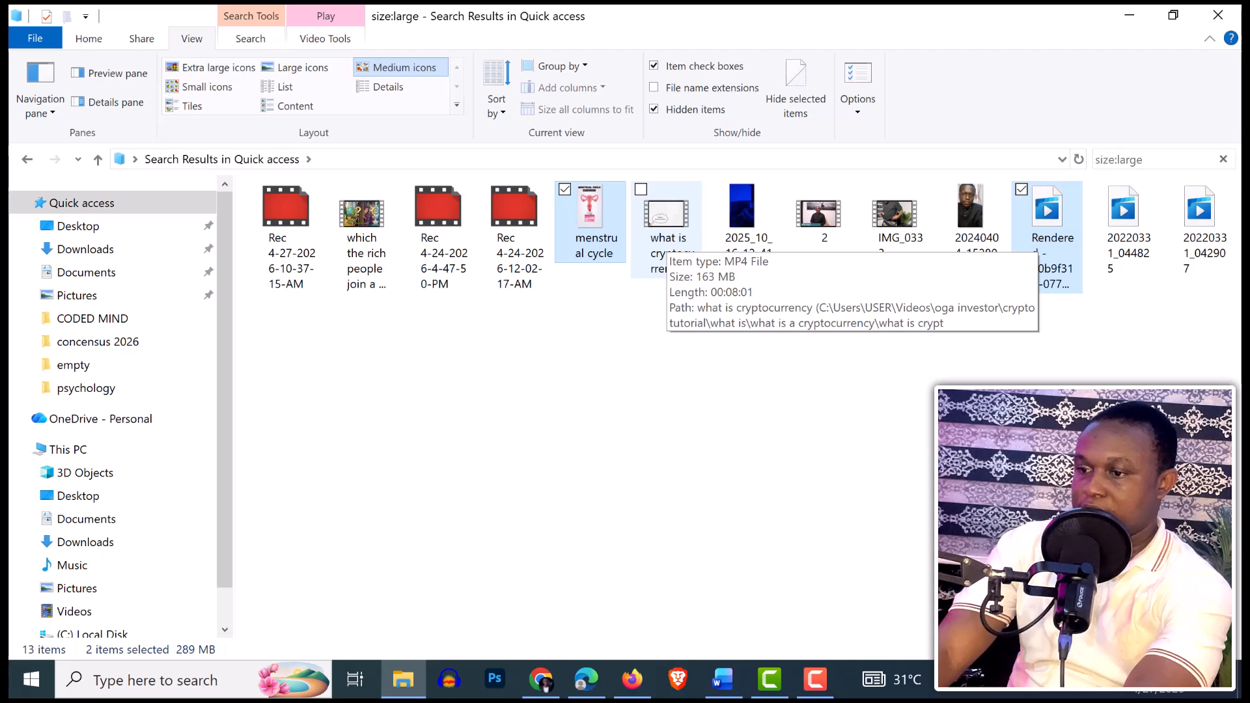
pyautogui.keyDown('ctrl'); pyautogui.click(661, 241); pyautogui.keyUp('ctrl')
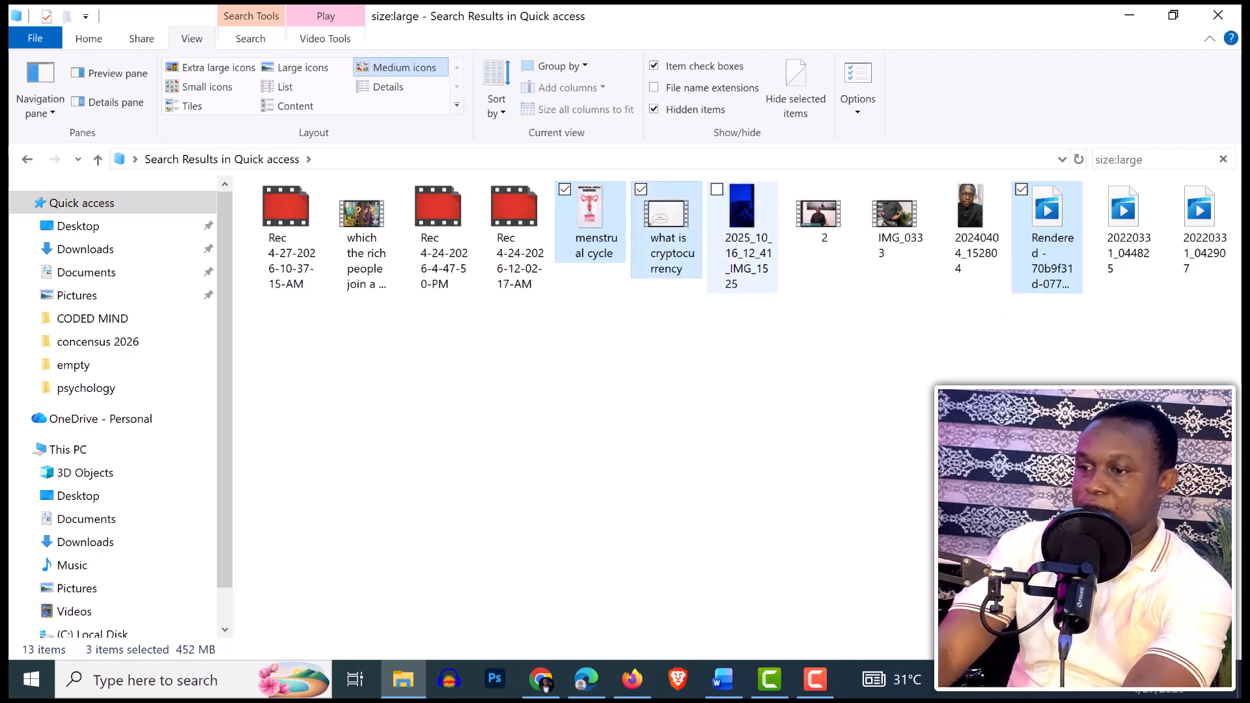
pyautogui.keyDown('ctrl'); pyautogui.click(742, 237); pyautogui.keyUp('ctrl')
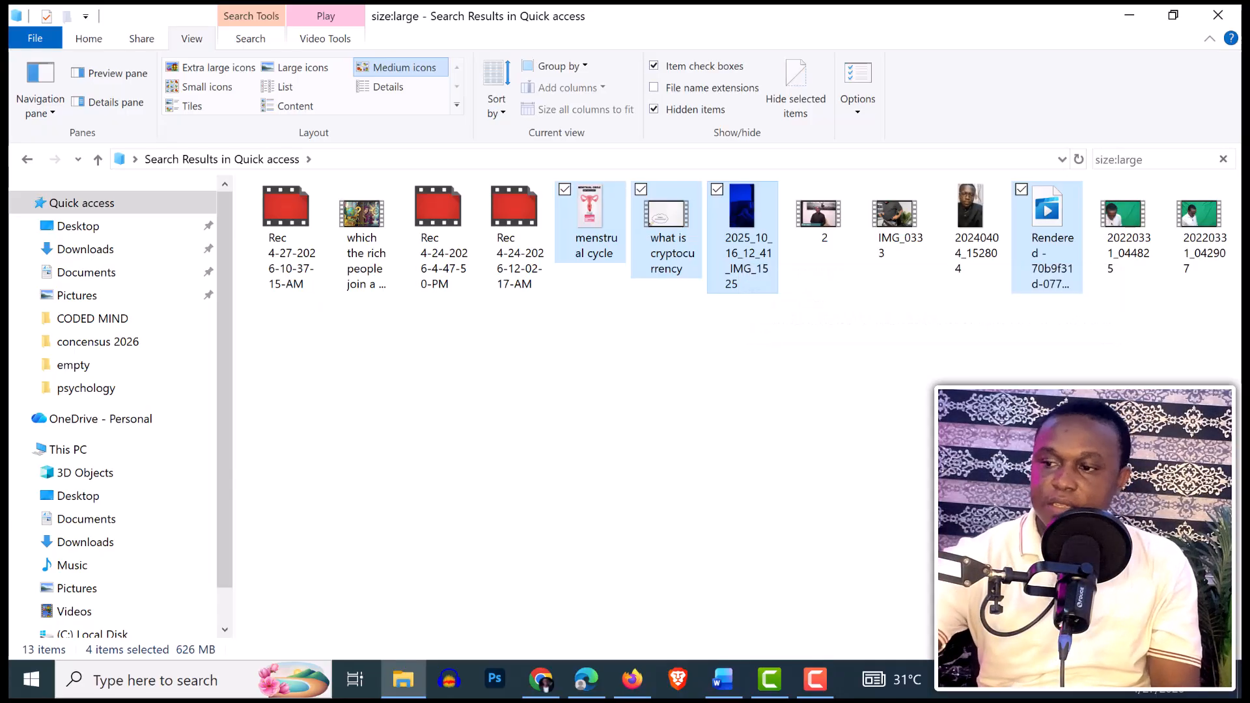
pyautogui.hotkey('shift', 'Delete')
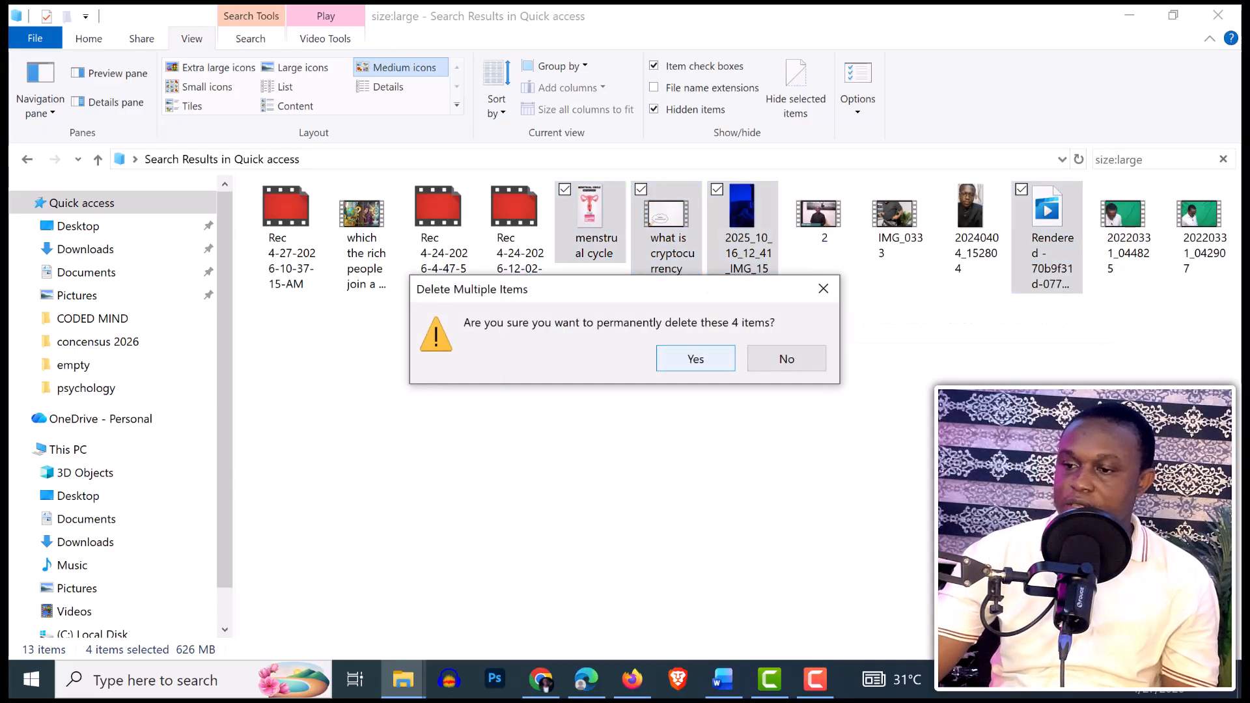
pyautogui.press('Return')
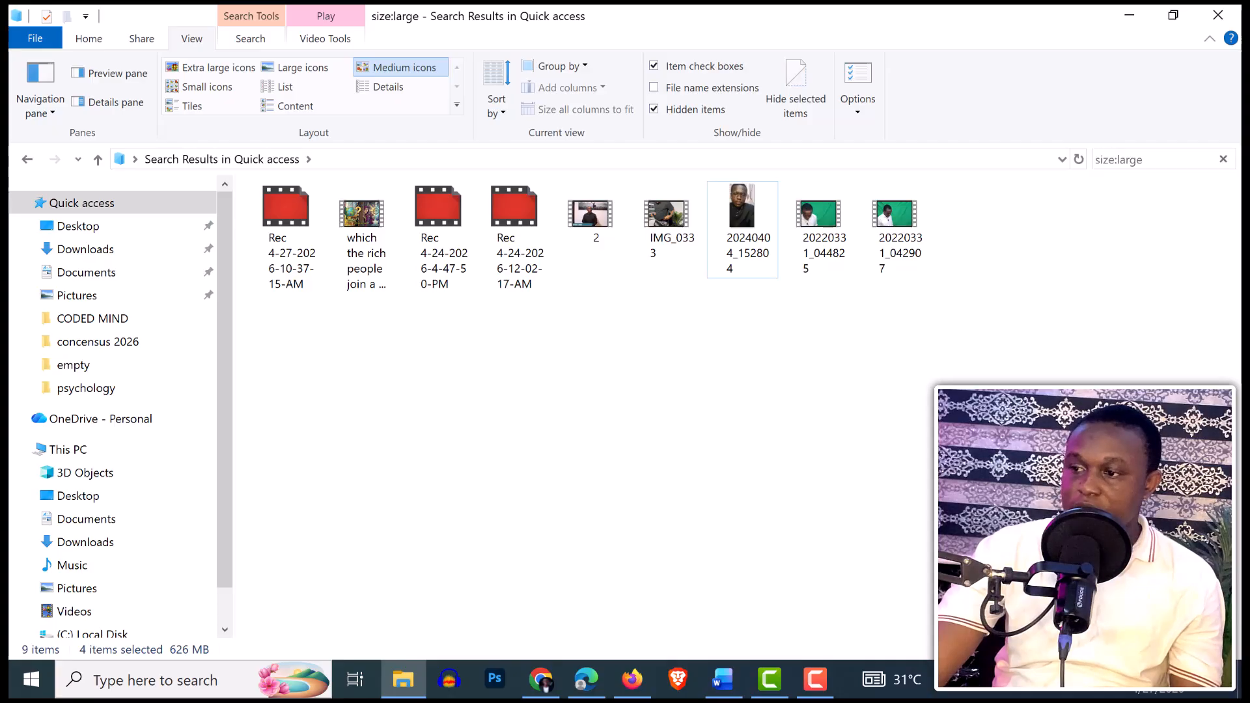
# Step: Review the size filter choices once more and close the search results window
pyautogui.hotkey('ctrl', 'f')
pyautogui.click(1137, 159)
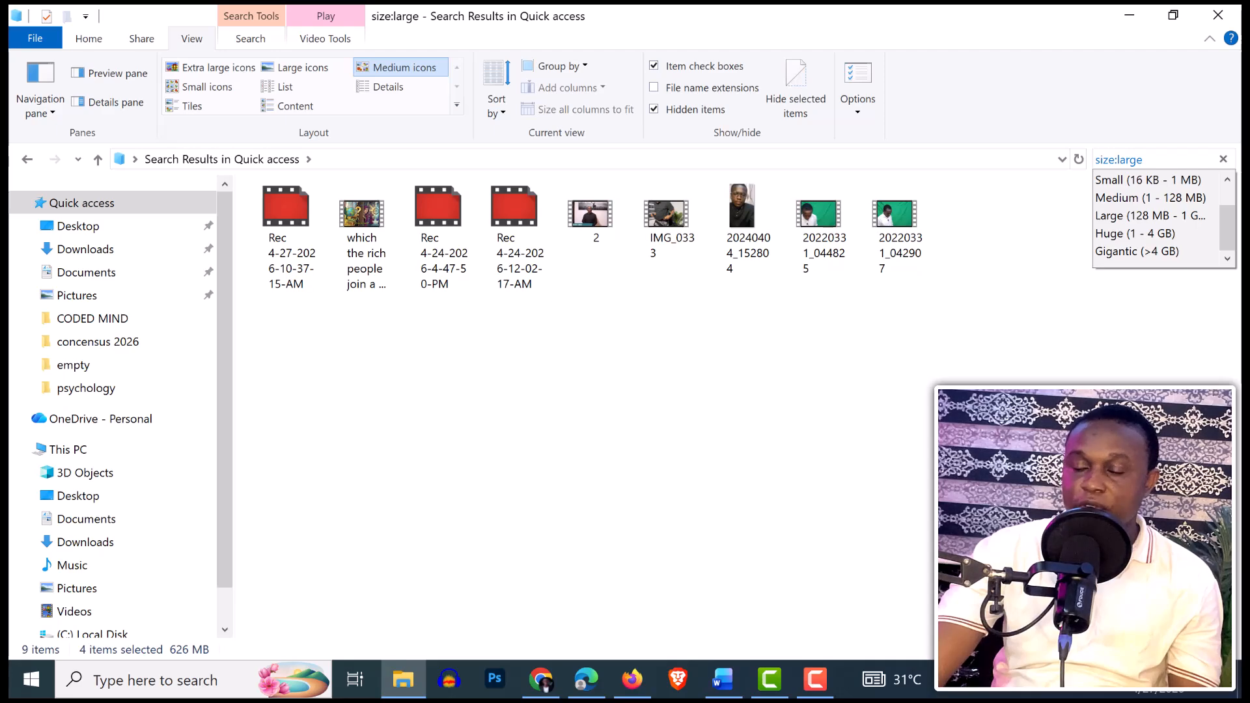
pyautogui.click(521, 377)
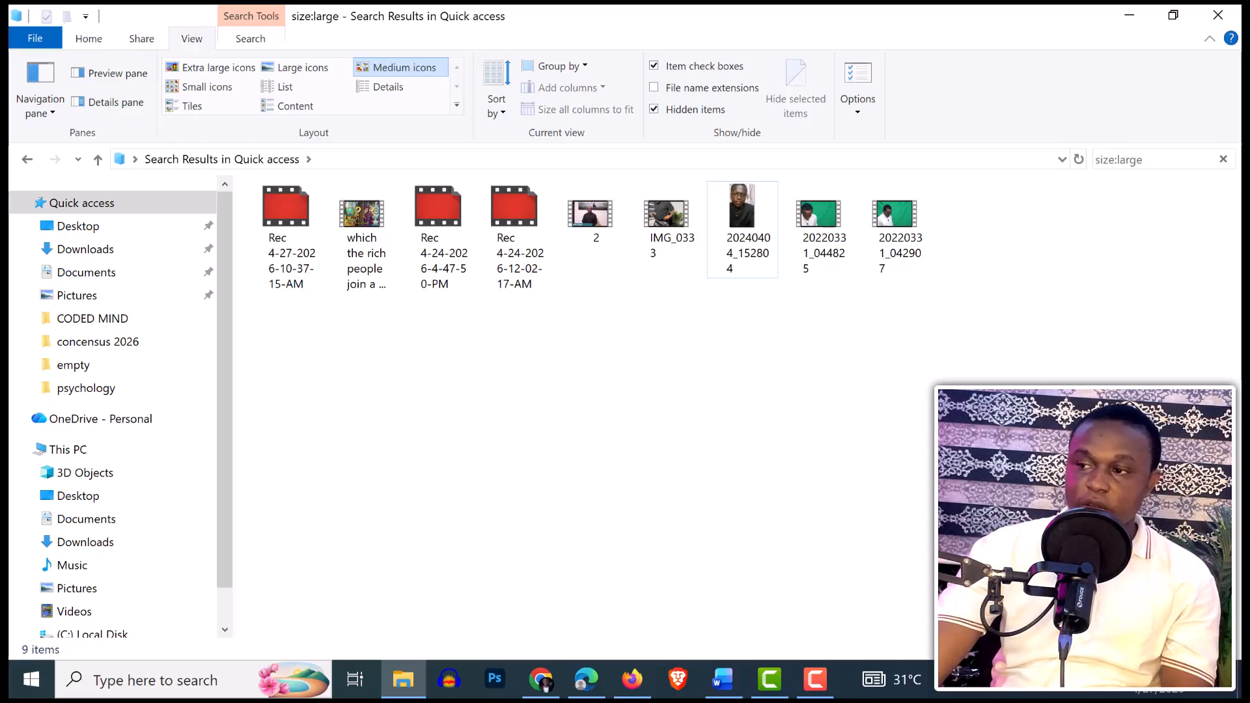
pyautogui.click(1218, 14)
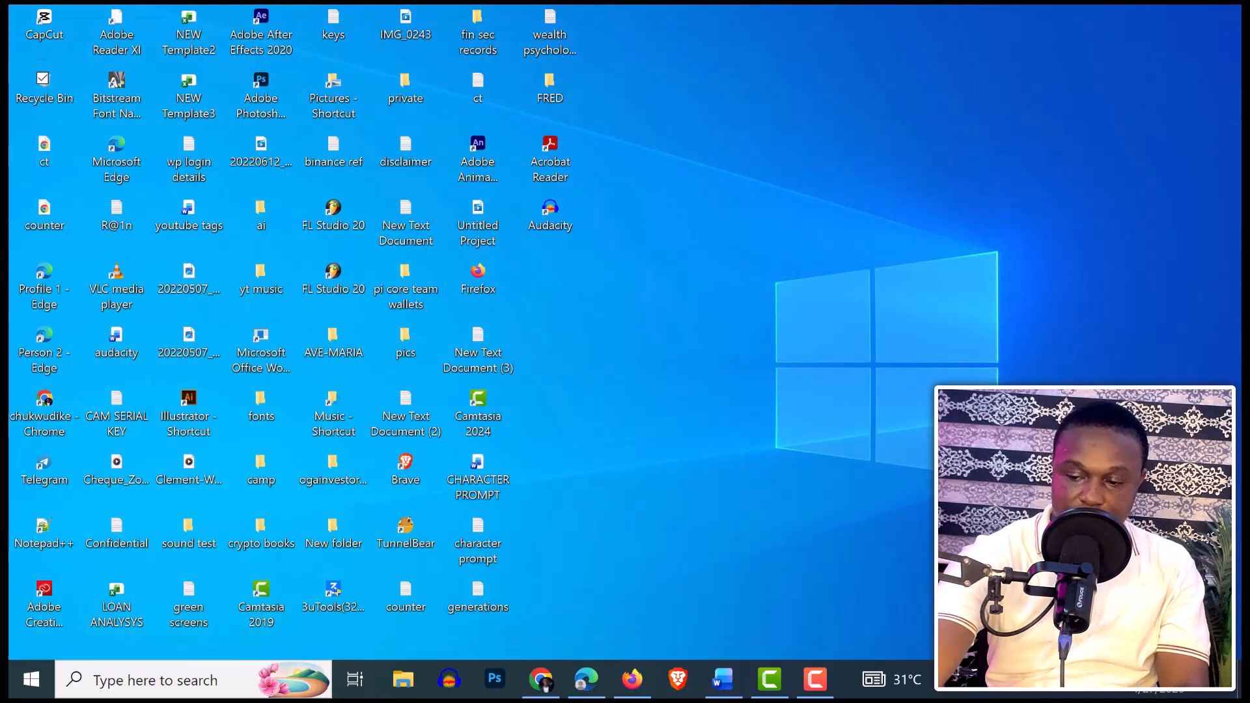
# Step: Run cleanmgr to start Disk Cleanup for the C: drive and move its window clear of the desktop icons
pyautogui.press('super+r')
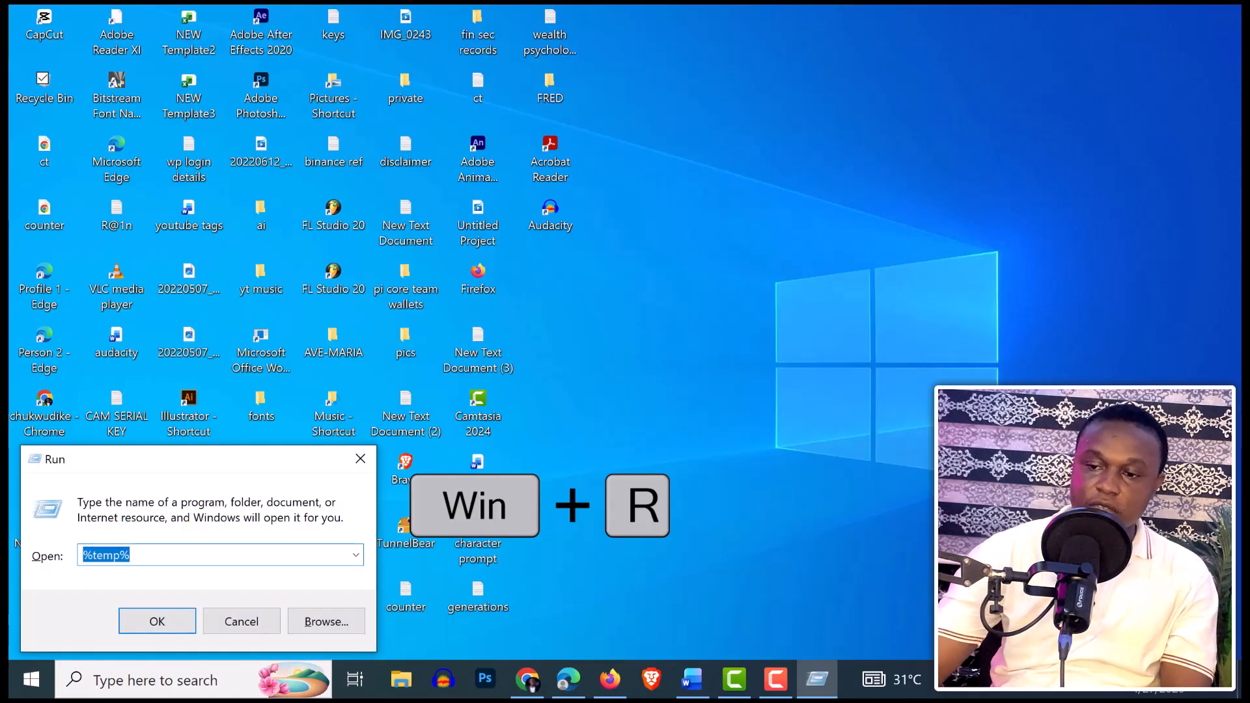
pyautogui.moveTo(195, 459); pyautogui.dragTo(652, 271)
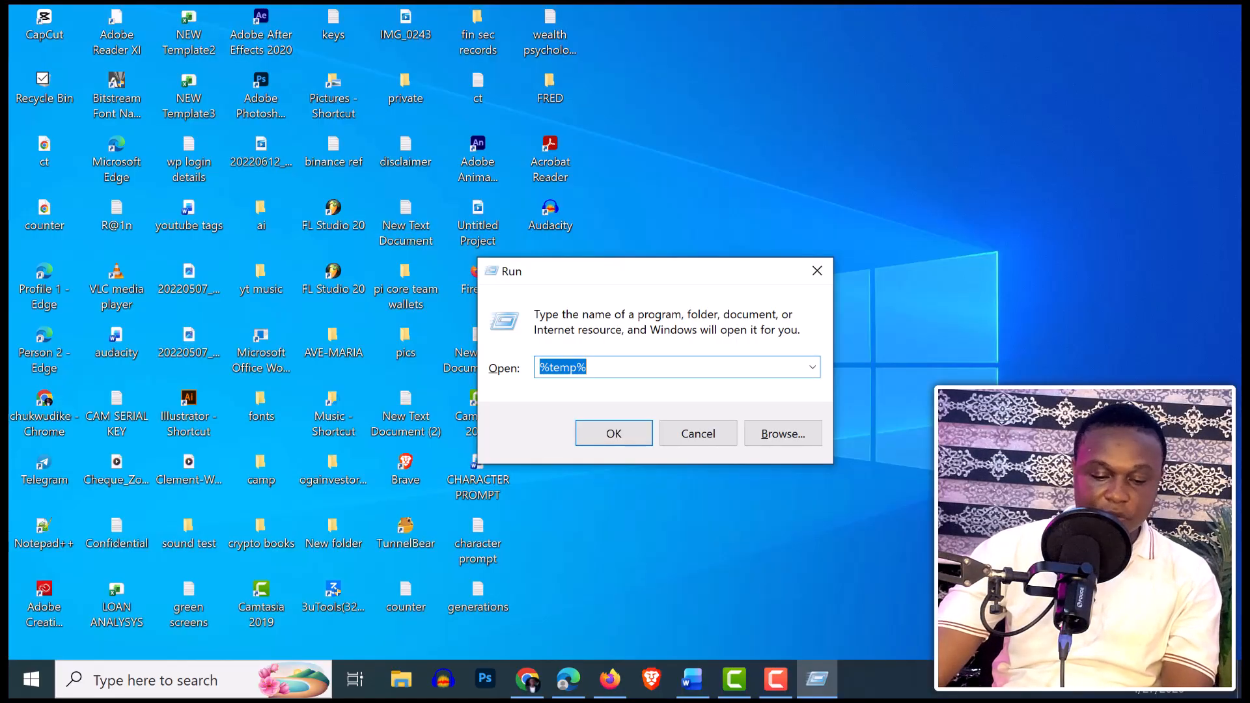
pyautogui.write('cl')
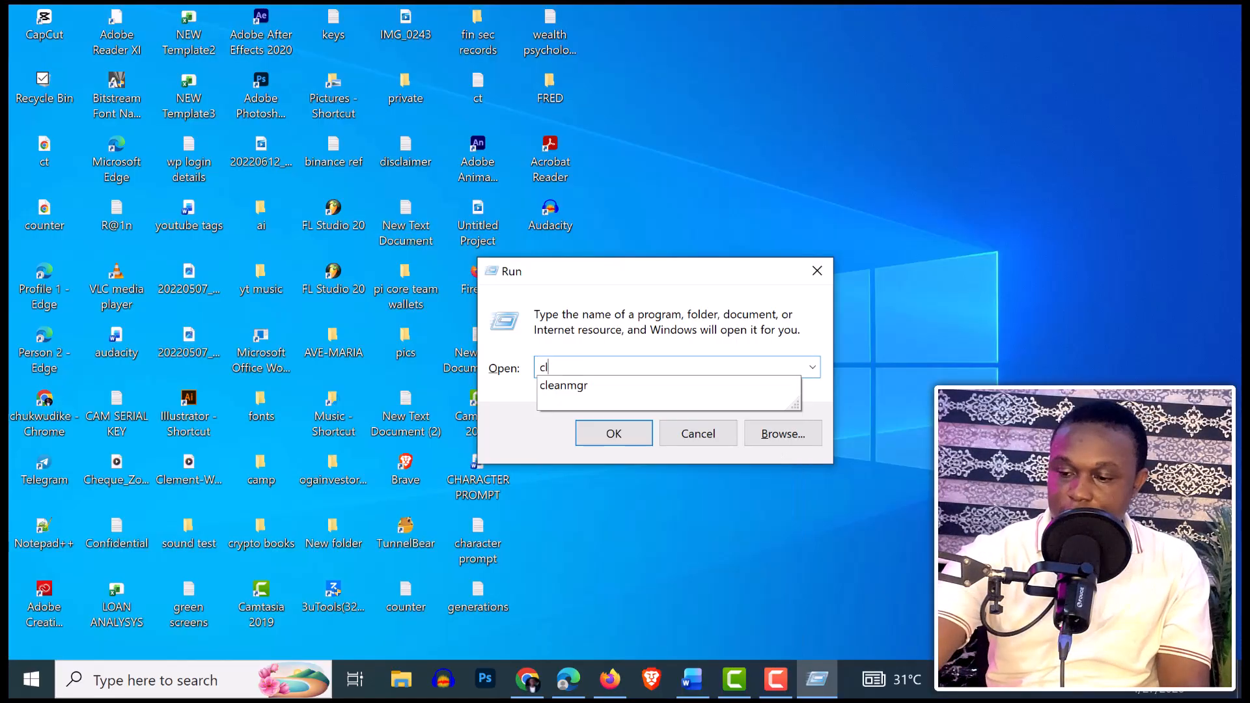
pyautogui.write('ea')
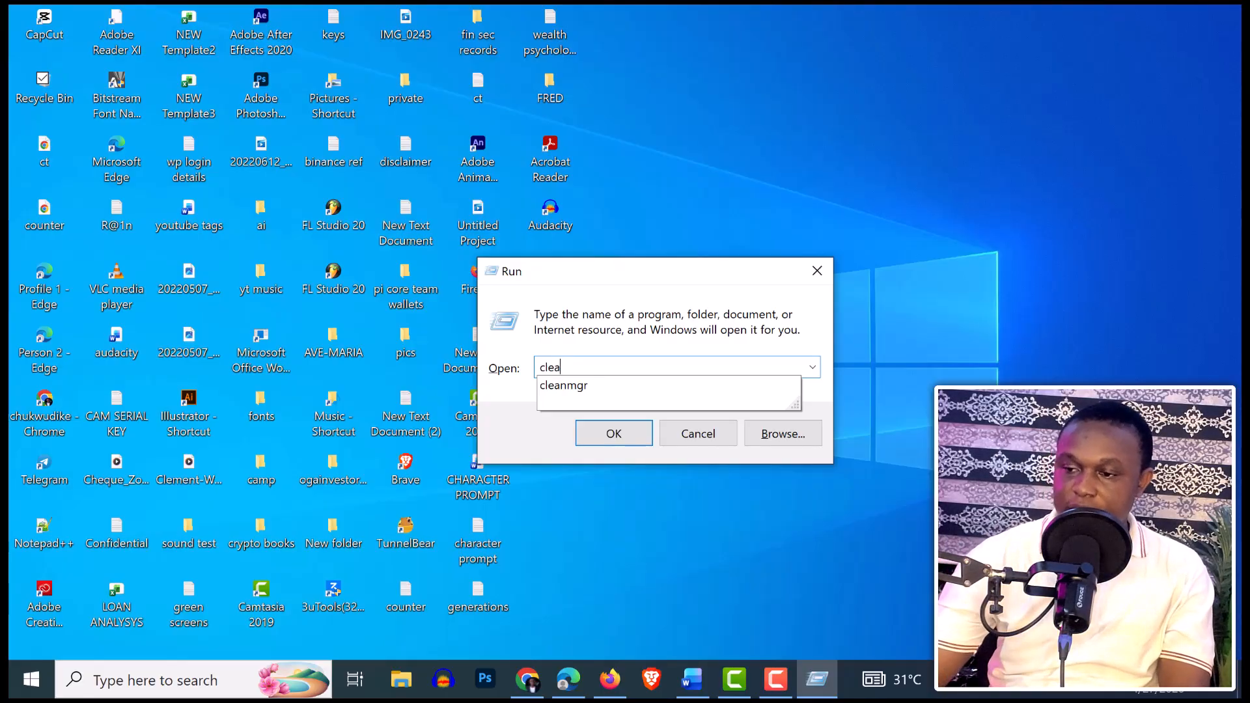
pyautogui.press('Down')
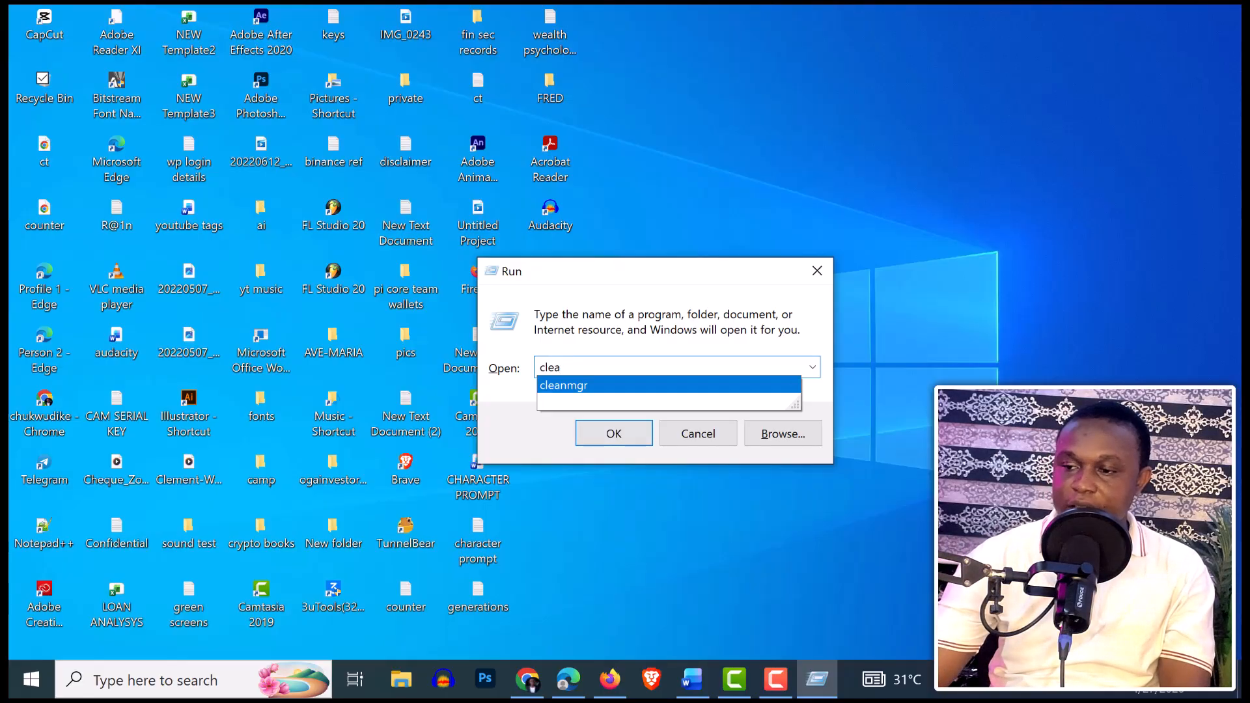
pyautogui.press('Return')
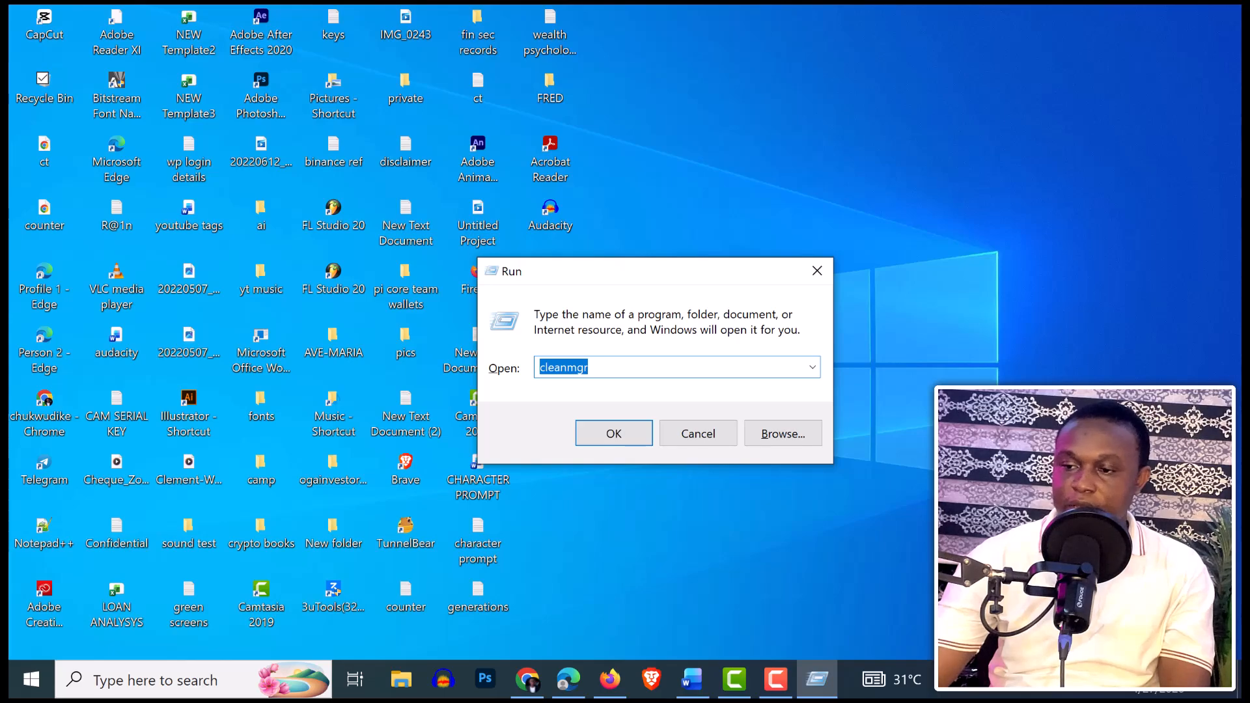
pyautogui.press('Right')
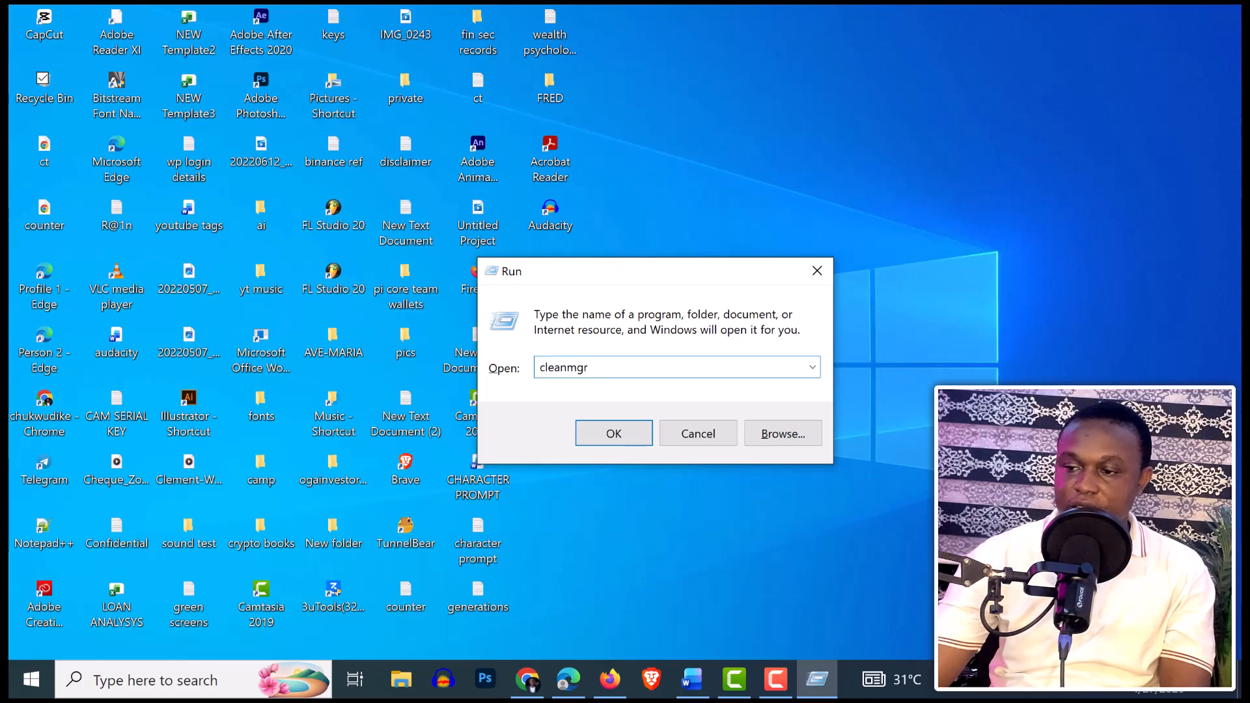
pyautogui.press('Return')
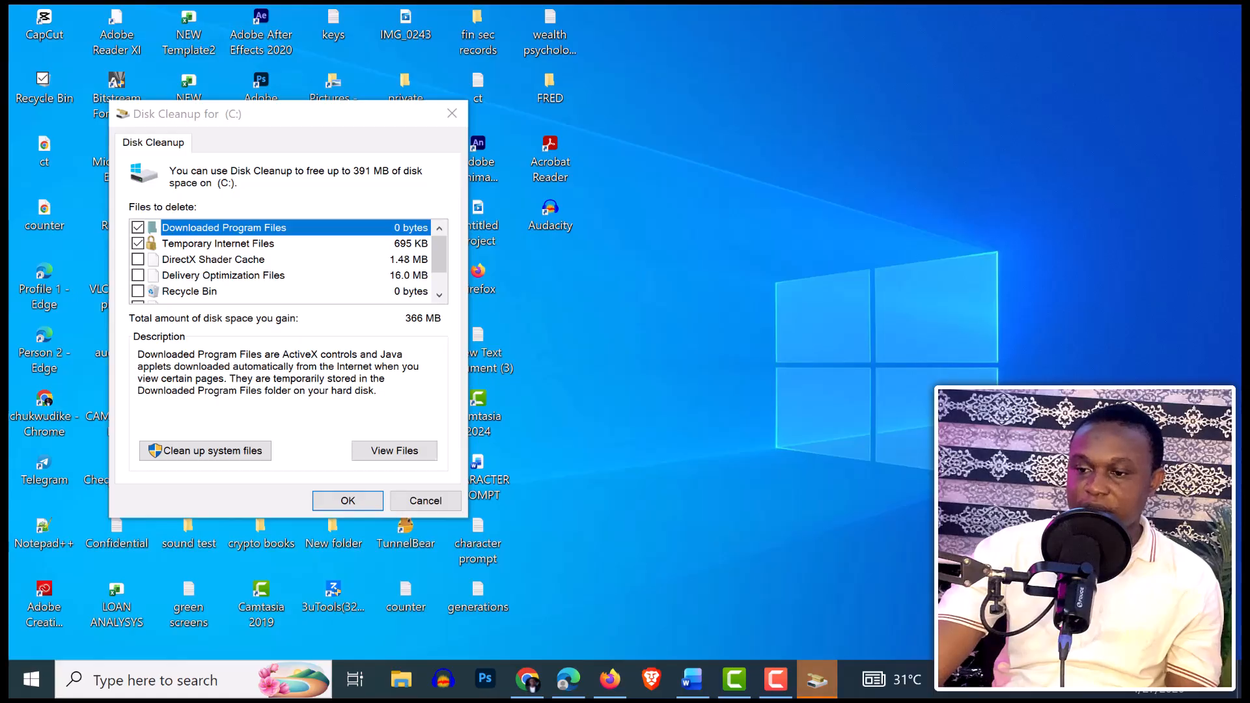
pyautogui.moveTo(293, 114); pyautogui.dragTo(587, 142)
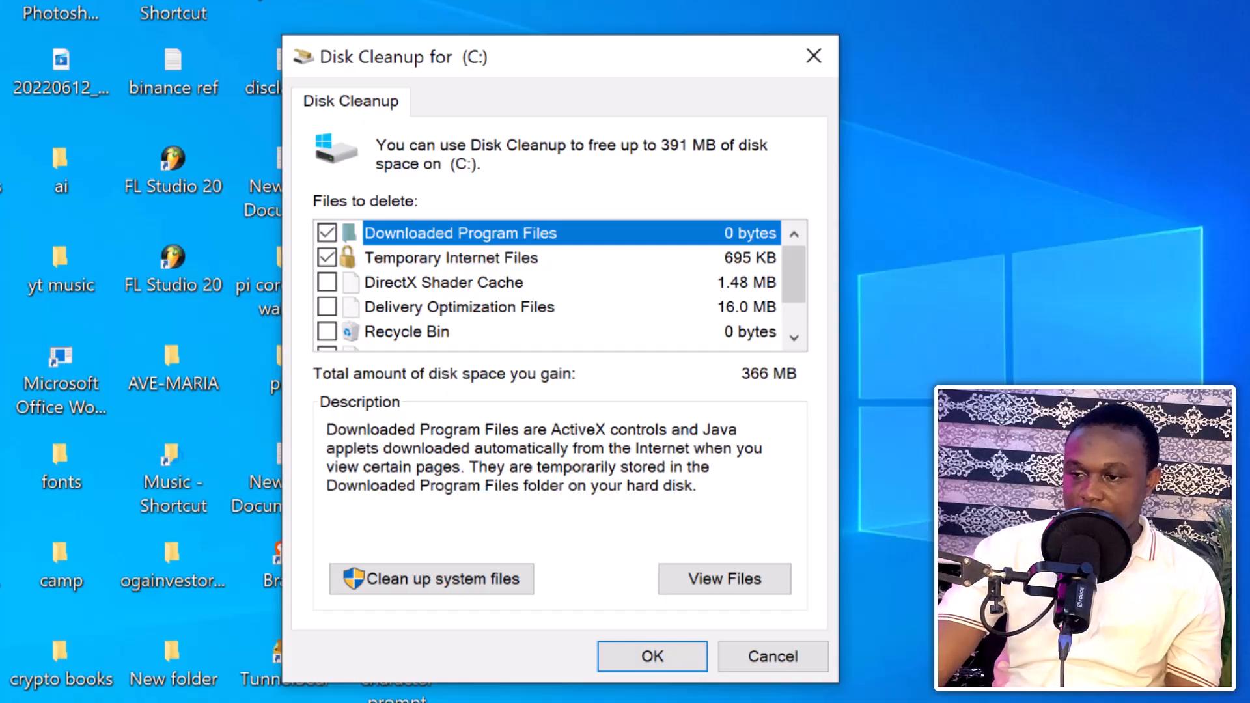
# Step: Review the file categories, mark DirectX Shader Cache and Delivery Optimization Files for deletion, and close Disk Cleanup without cleaning
pyautogui.scroll(-1, 560, 285)
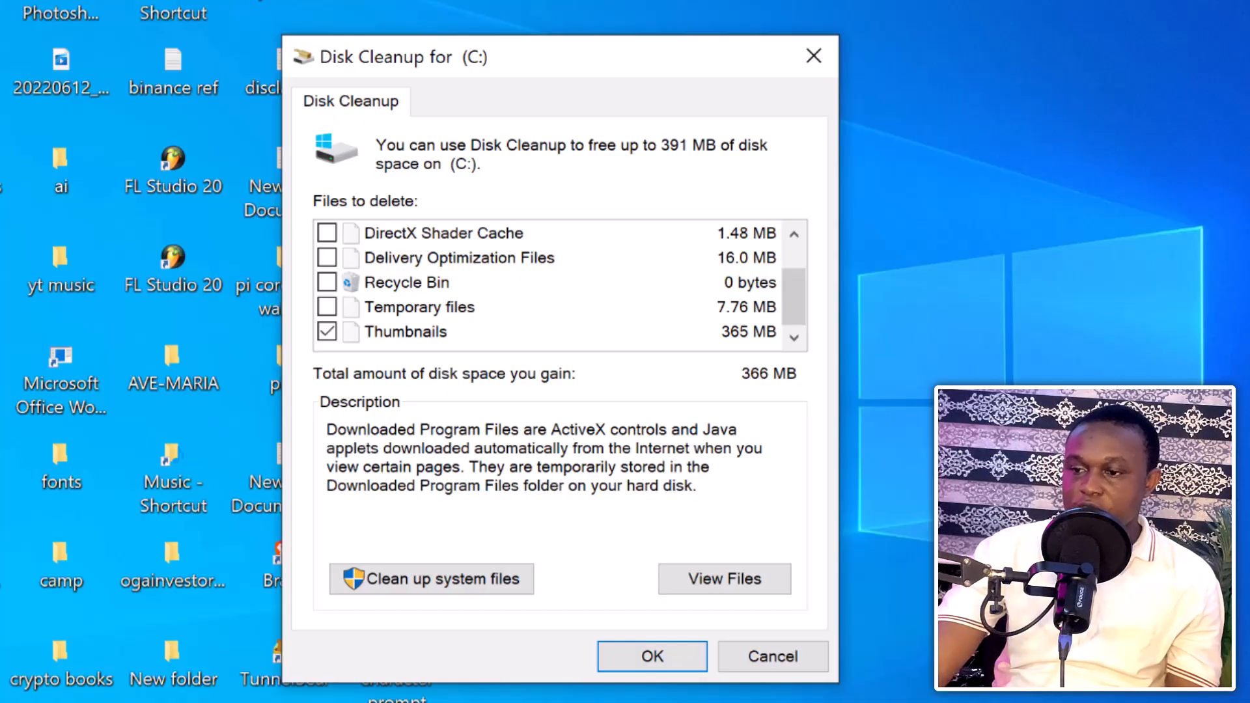
pyautogui.scroll(1, 560, 285)
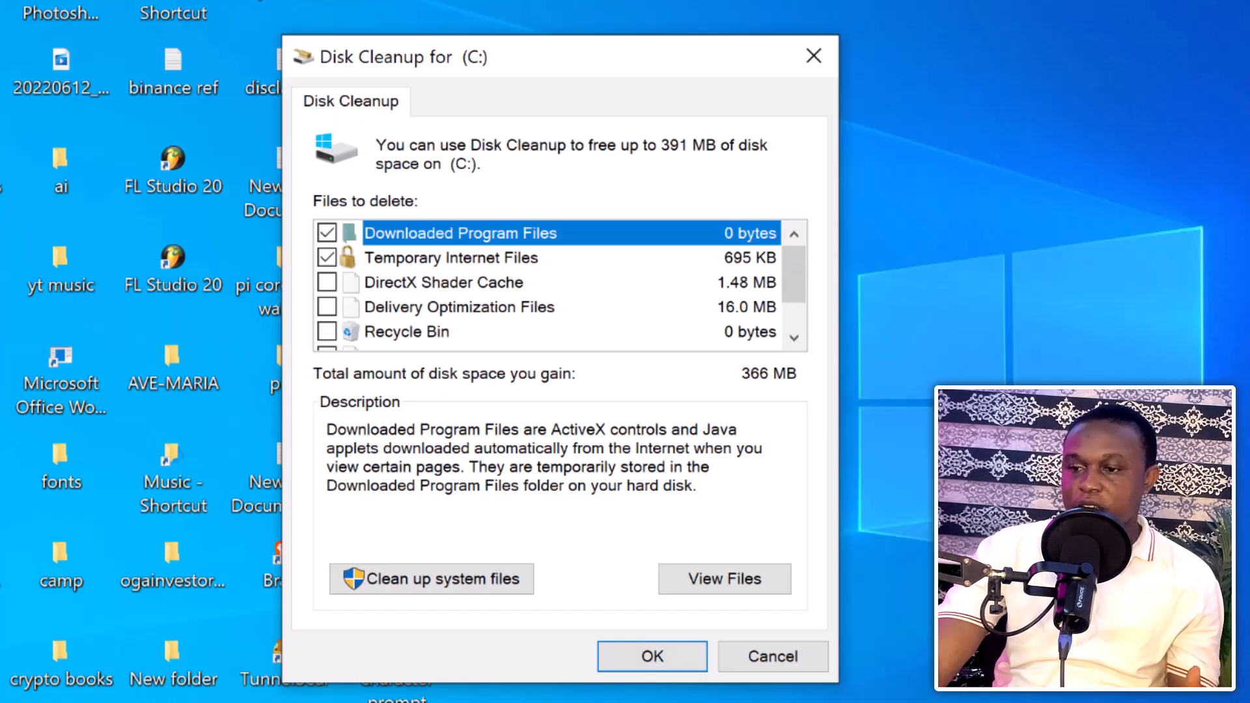
pyautogui.click(327, 283)
pyautogui.click(327, 307)
pyautogui.scroll(-1, 560, 285)
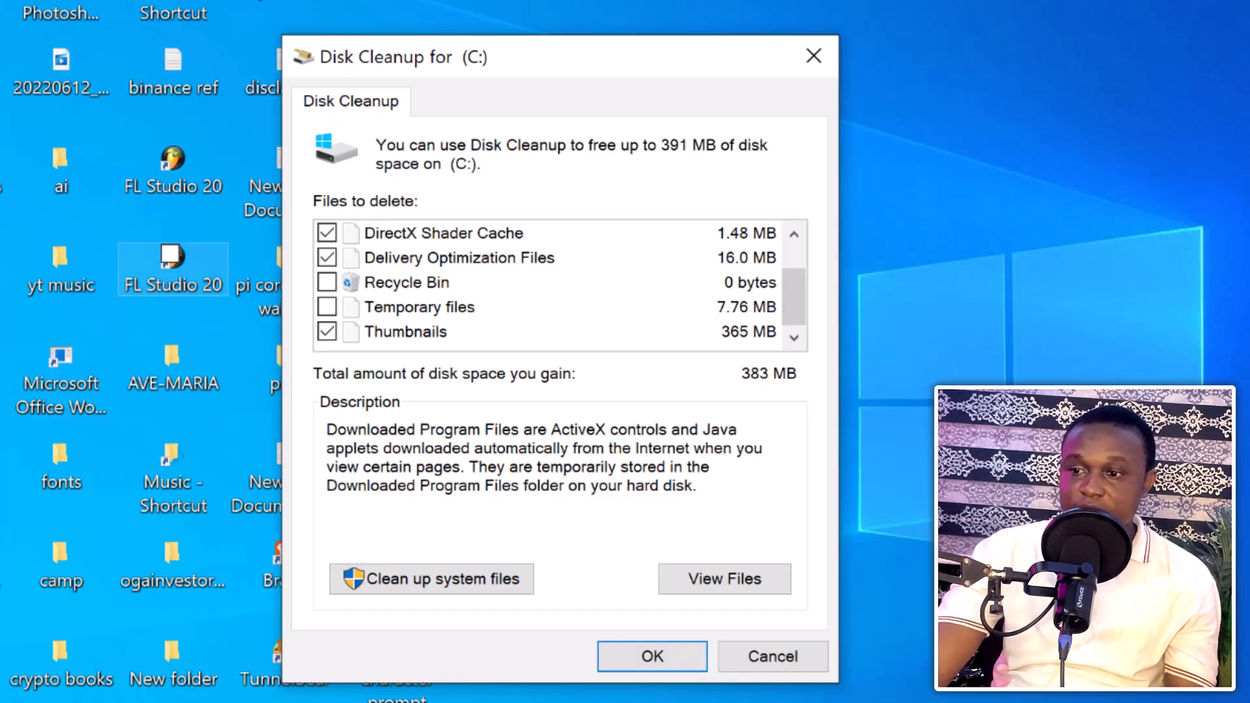
pyautogui.click(813, 55)
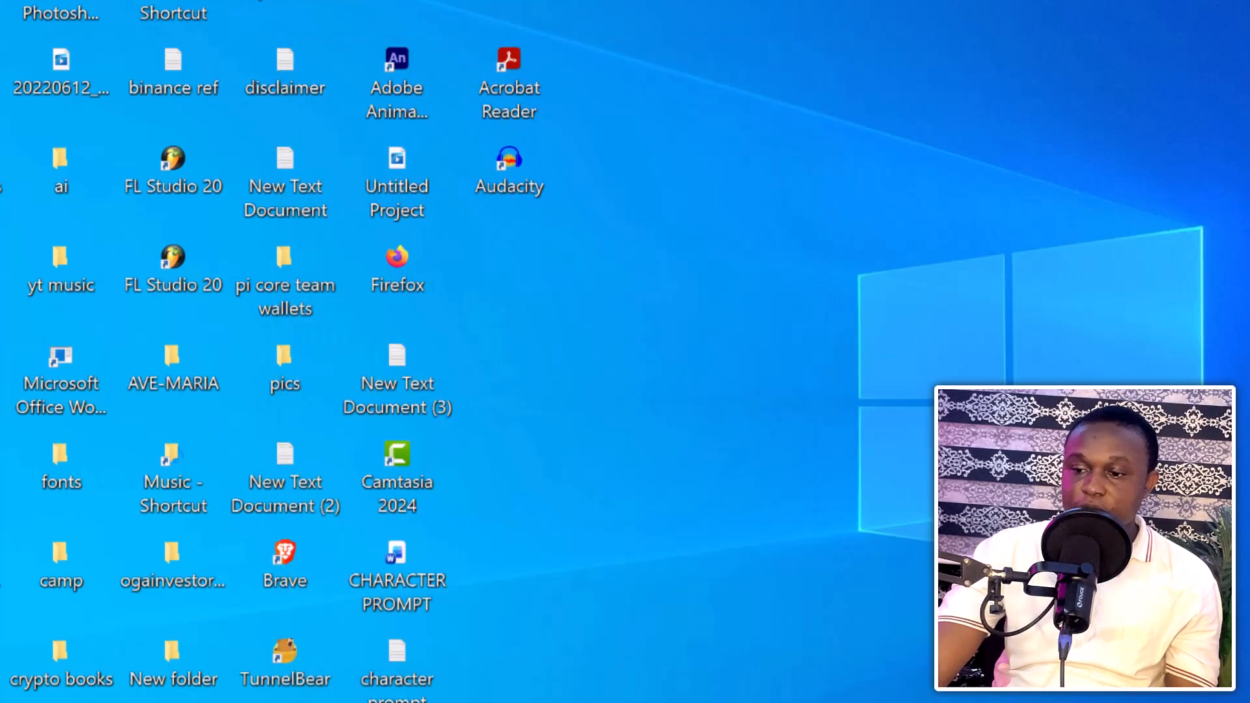
# Step: Open the Videos folder in File Explorer and look through the thumbnails of its files
pyautogui.press('super+e')
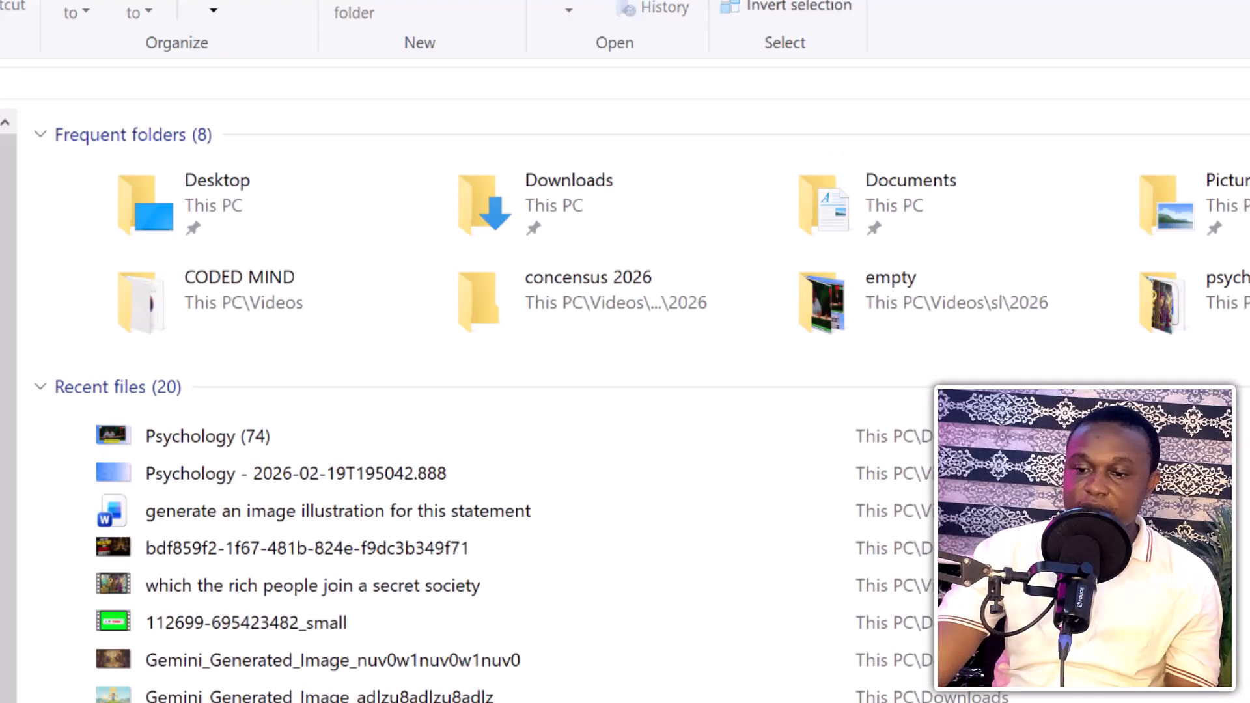
pyautogui.click(1, 586)
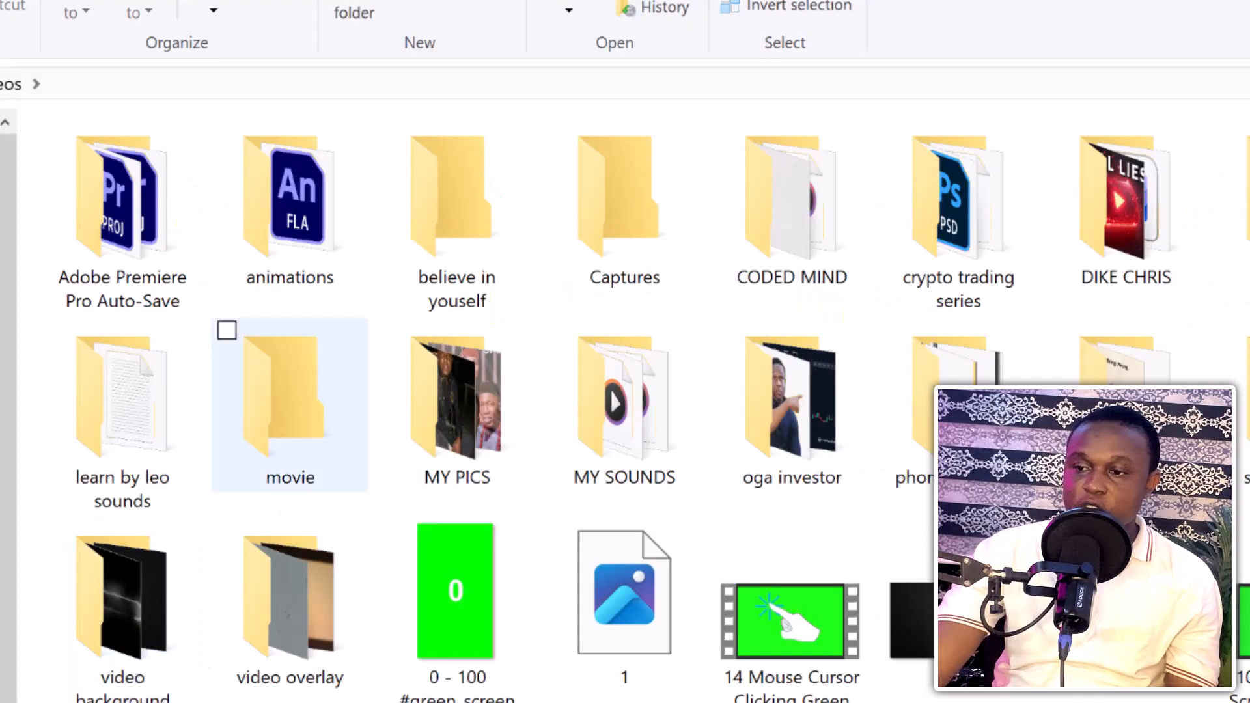
pyautogui.scroll(-1, 791, 612)
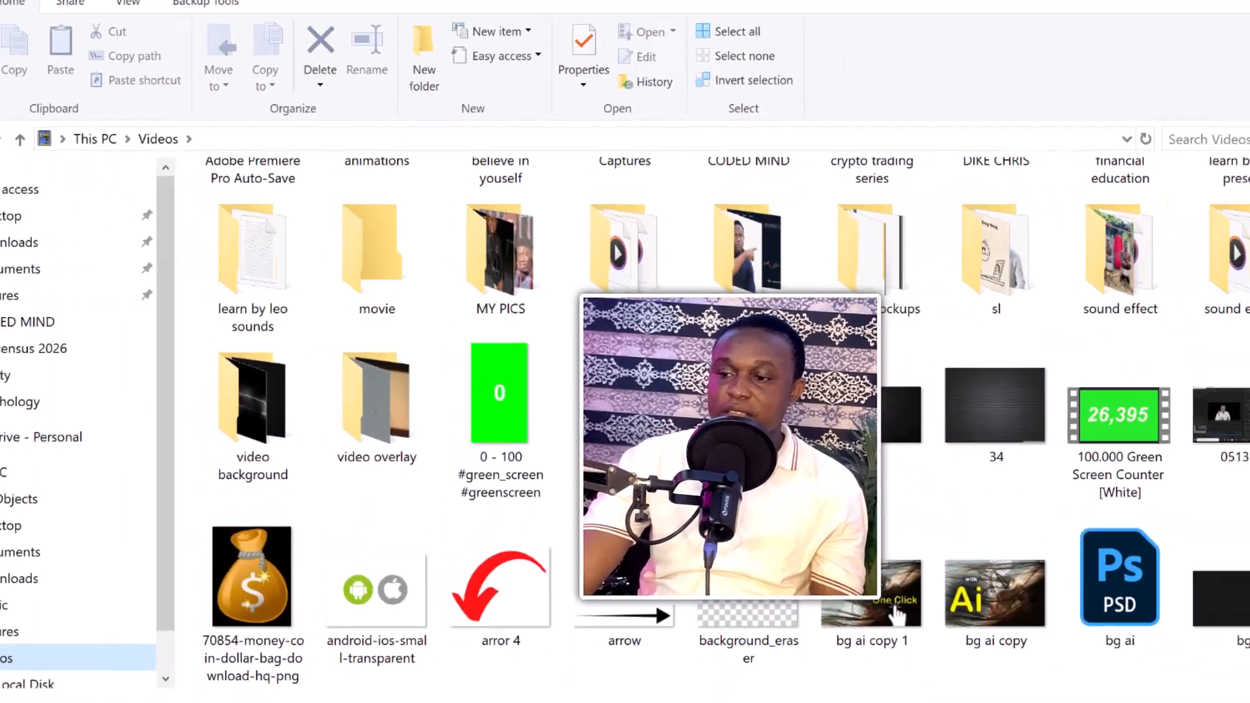
pyautogui.scroll(-2, 716, 456)
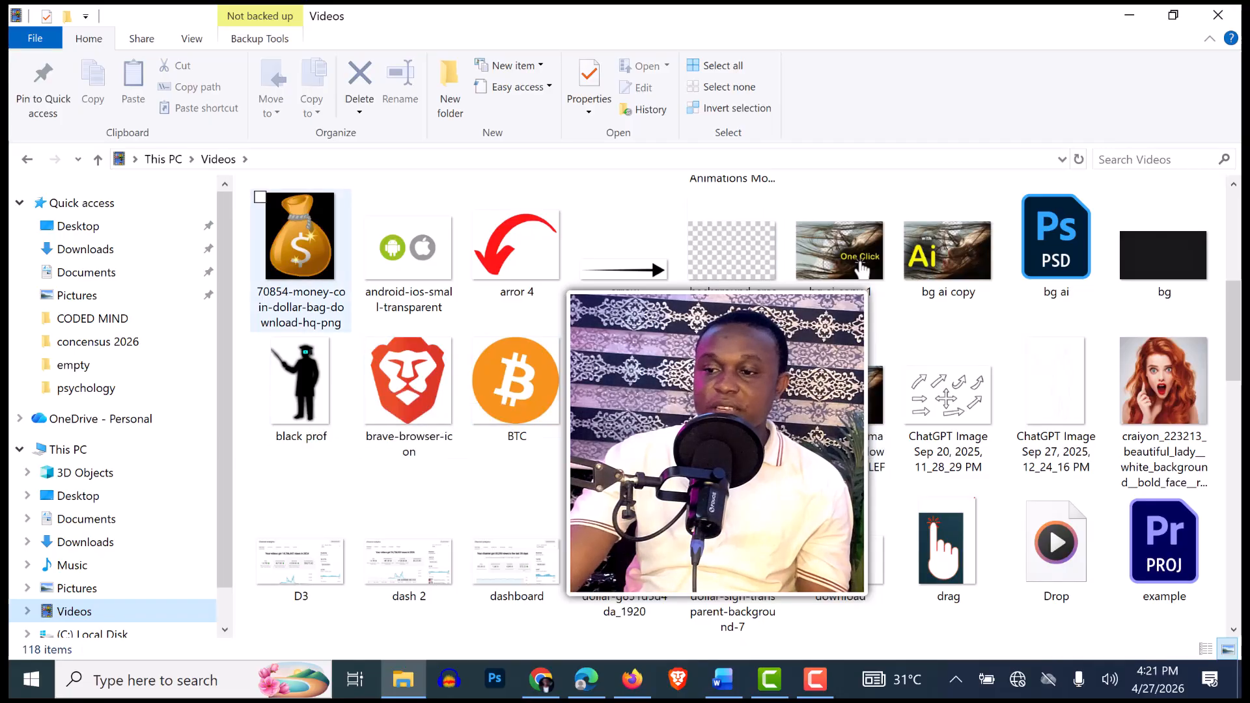
pyautogui.scroll(-2, 861, 267)
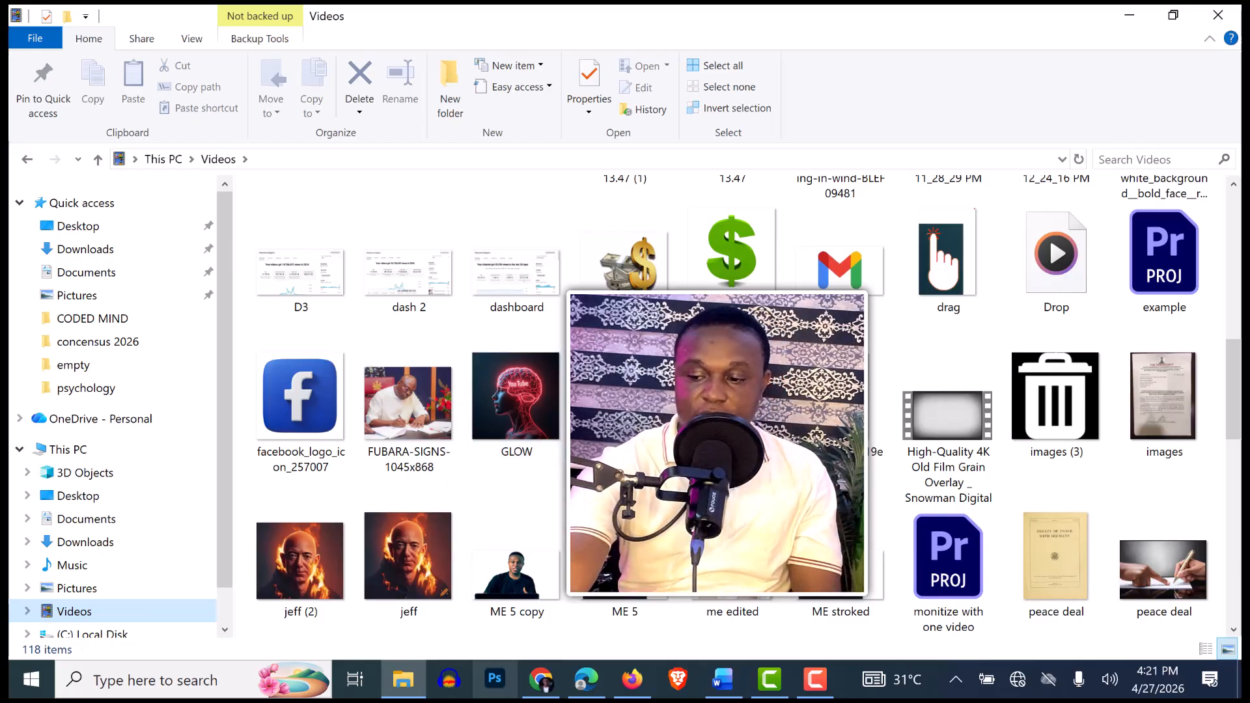
# Step: Run cleanmgr again to reopen Disk Cleanup for the C: drive
pyautogui.press('super+r')
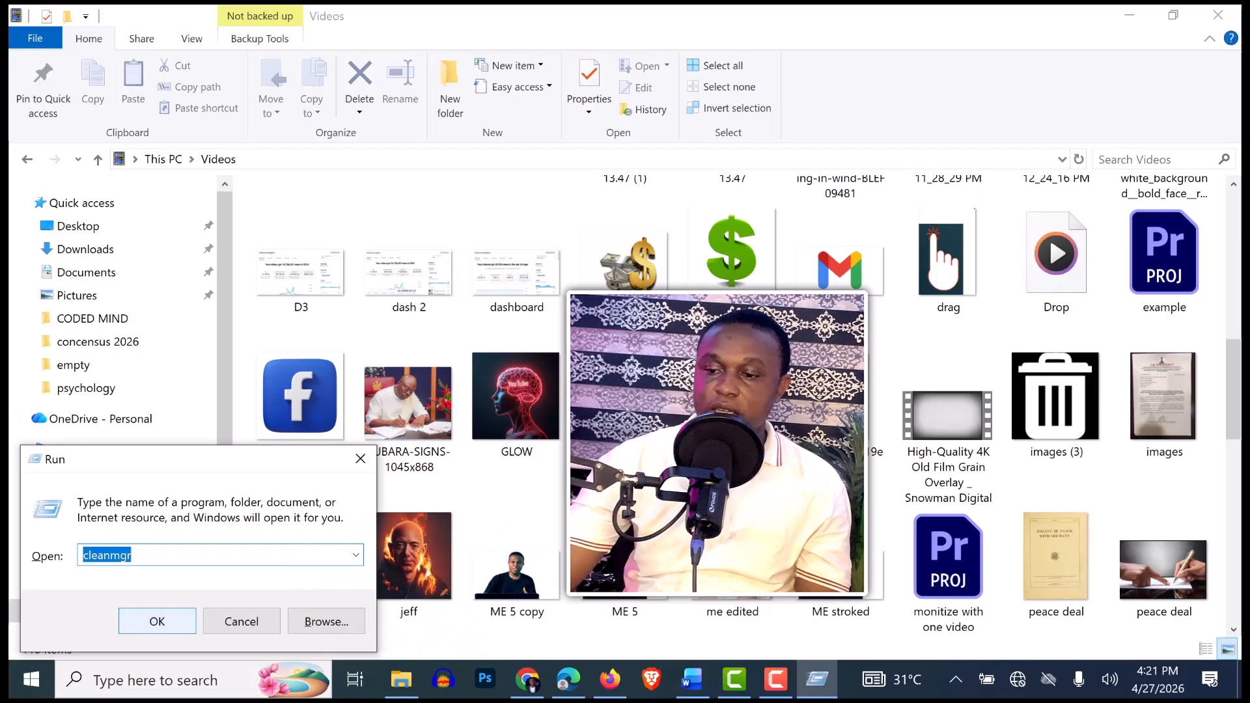
pyautogui.press('Return')
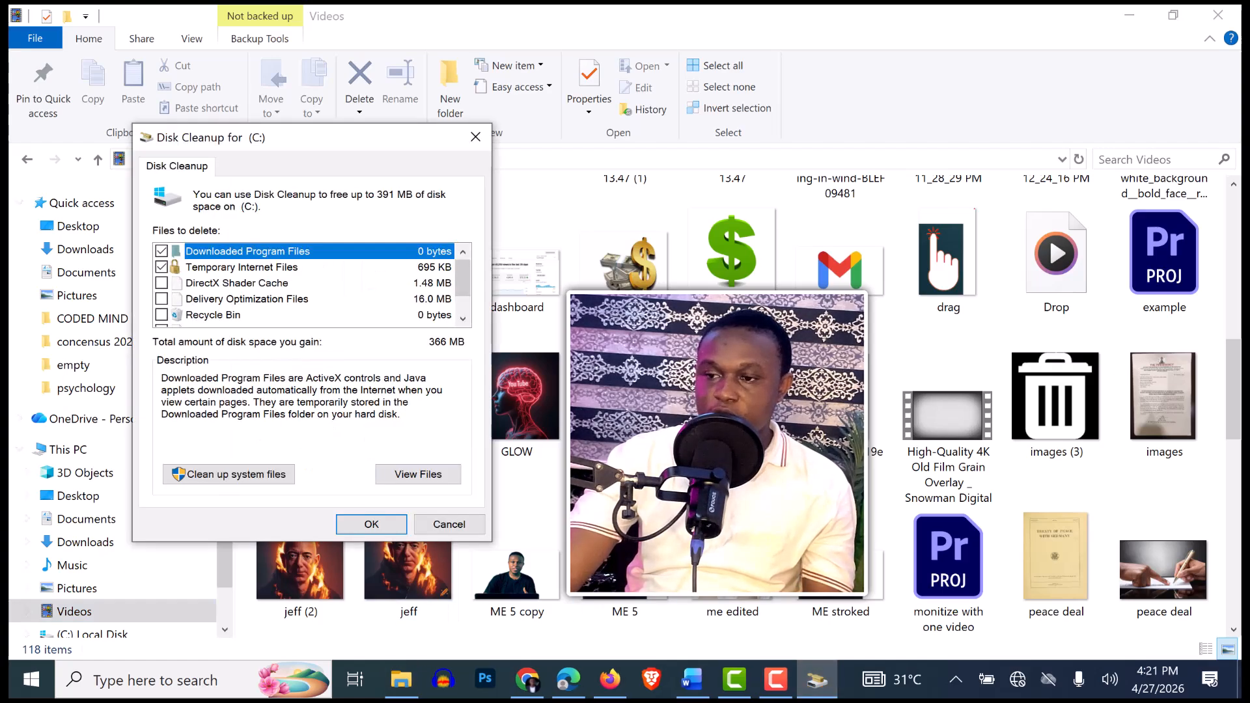
pyautogui.moveTo(325, 137); pyautogui.dragTo(450, 149)
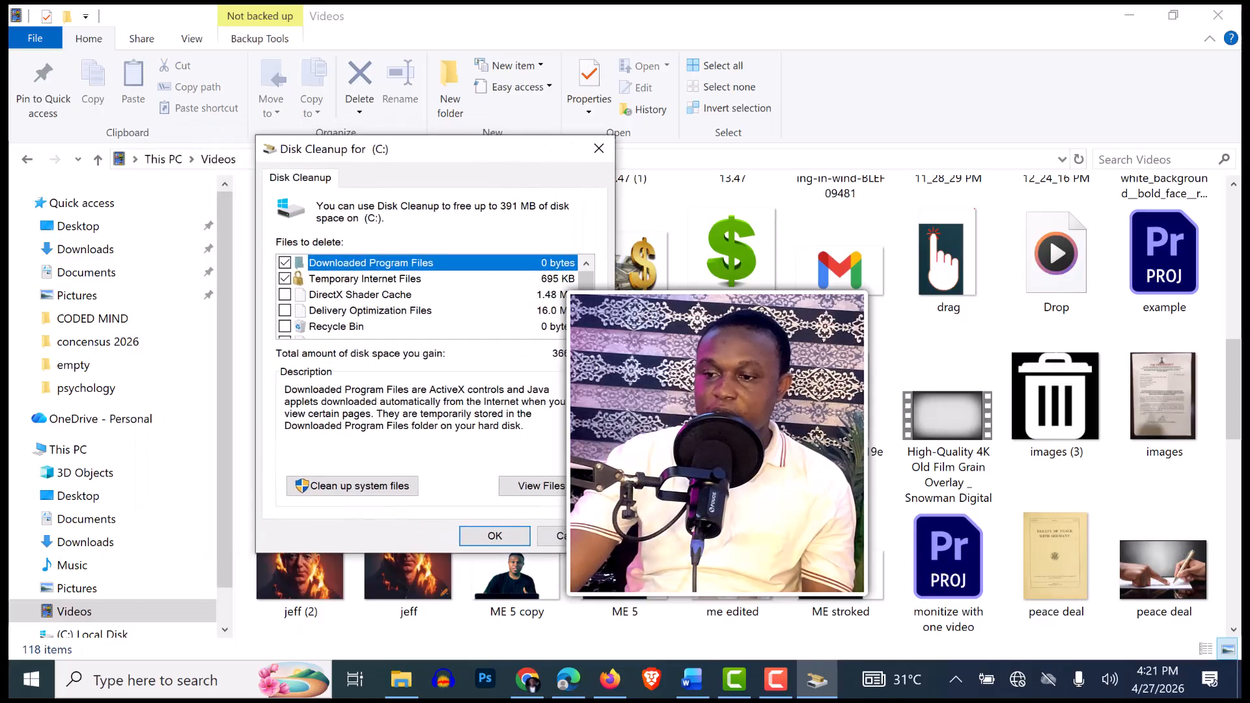
# Step: Exclude Thumbnails from the files to delete and include Temporary files and DirectX Shader Cache
pyautogui.scroll(-1, 429, 294)
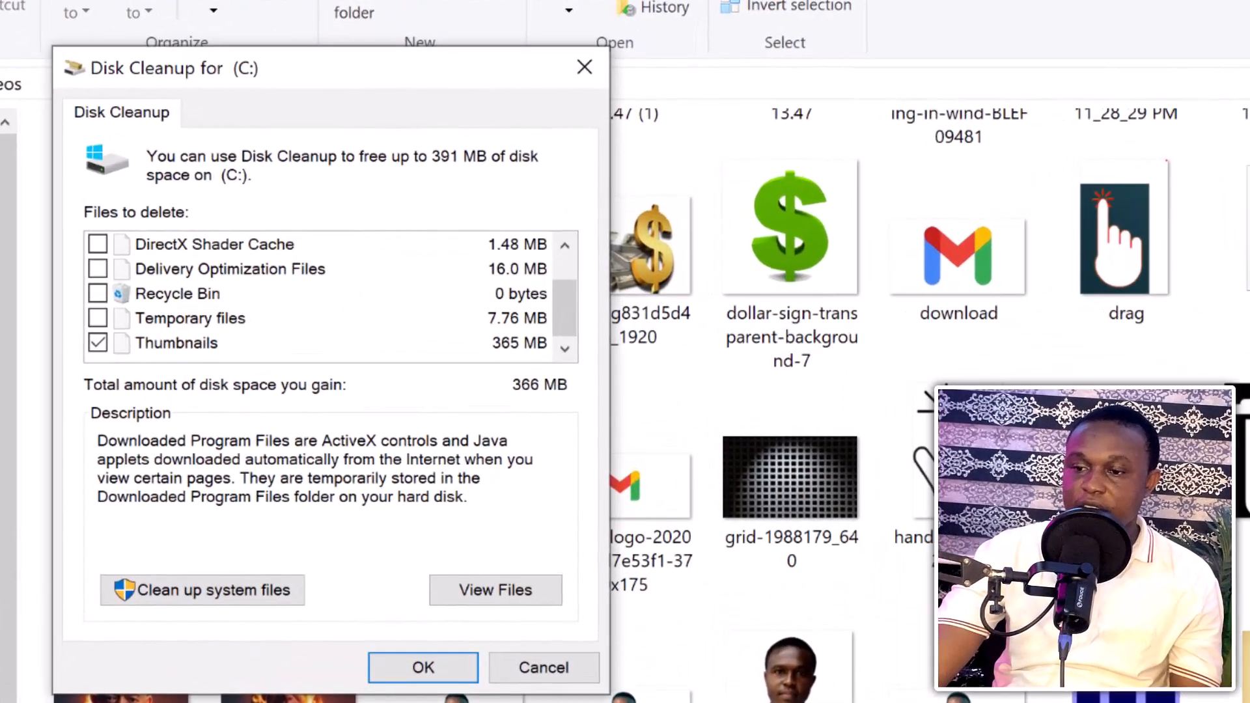
pyautogui.click(98, 343)
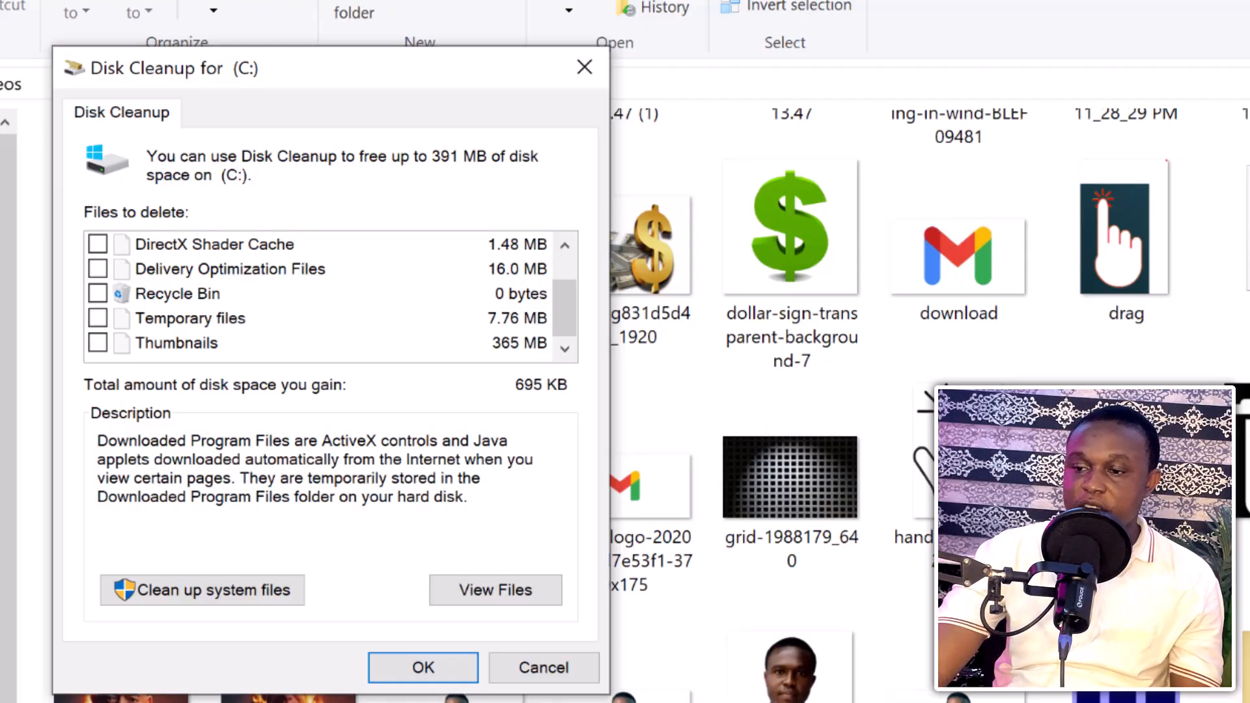
pyautogui.click(98, 318)
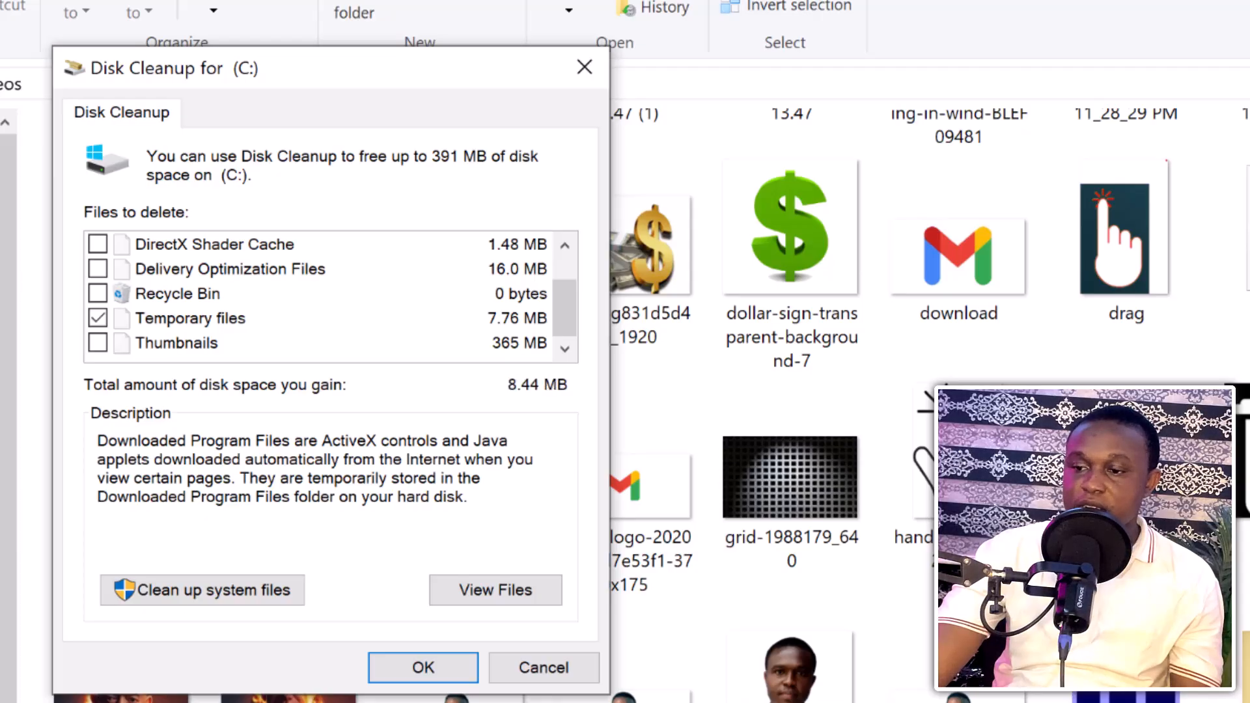
pyautogui.scroll(1, 331, 297)
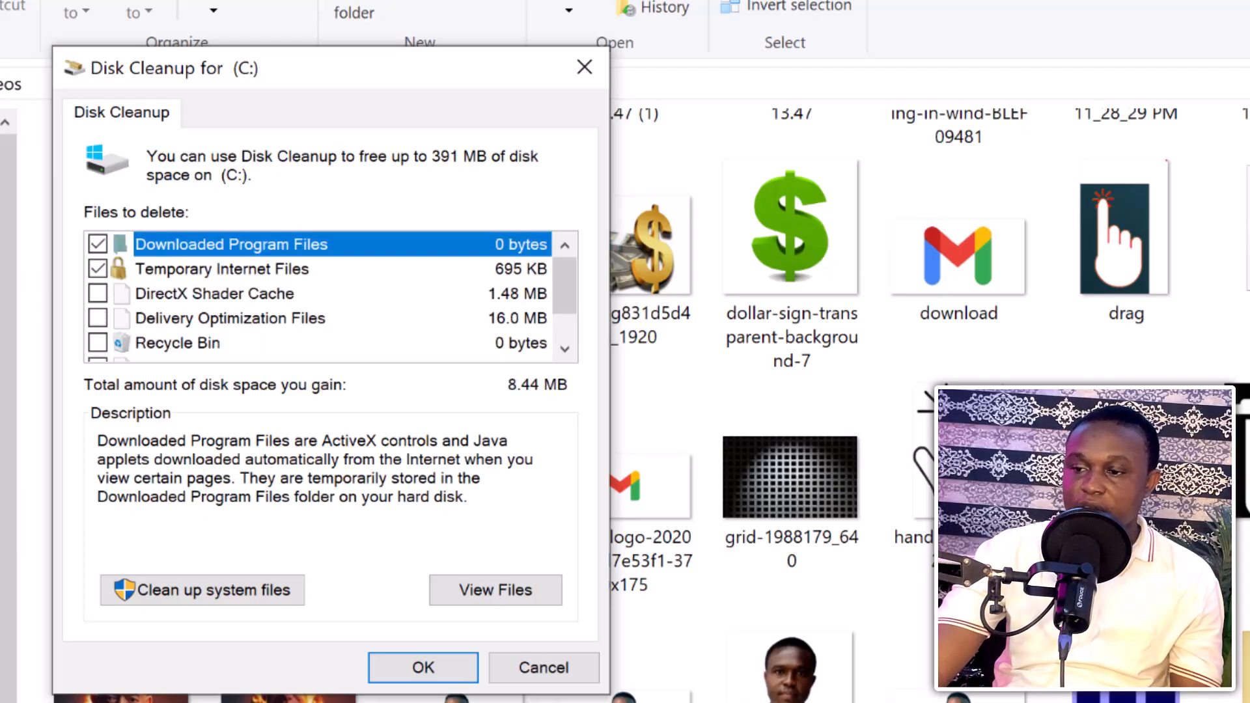
pyautogui.click(98, 294)
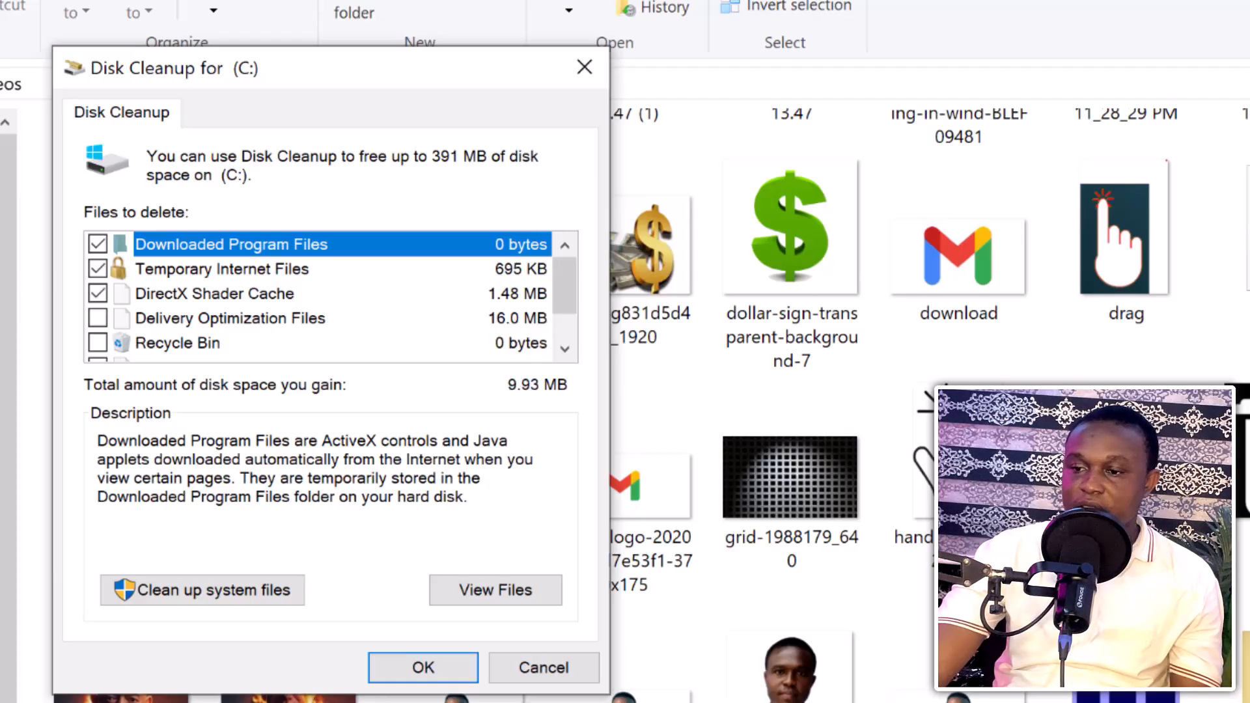
# Step: Check the selected categories and run the cleanup, confirming the permanent deletion of the files
pyautogui.scroll(-1, 330, 297)
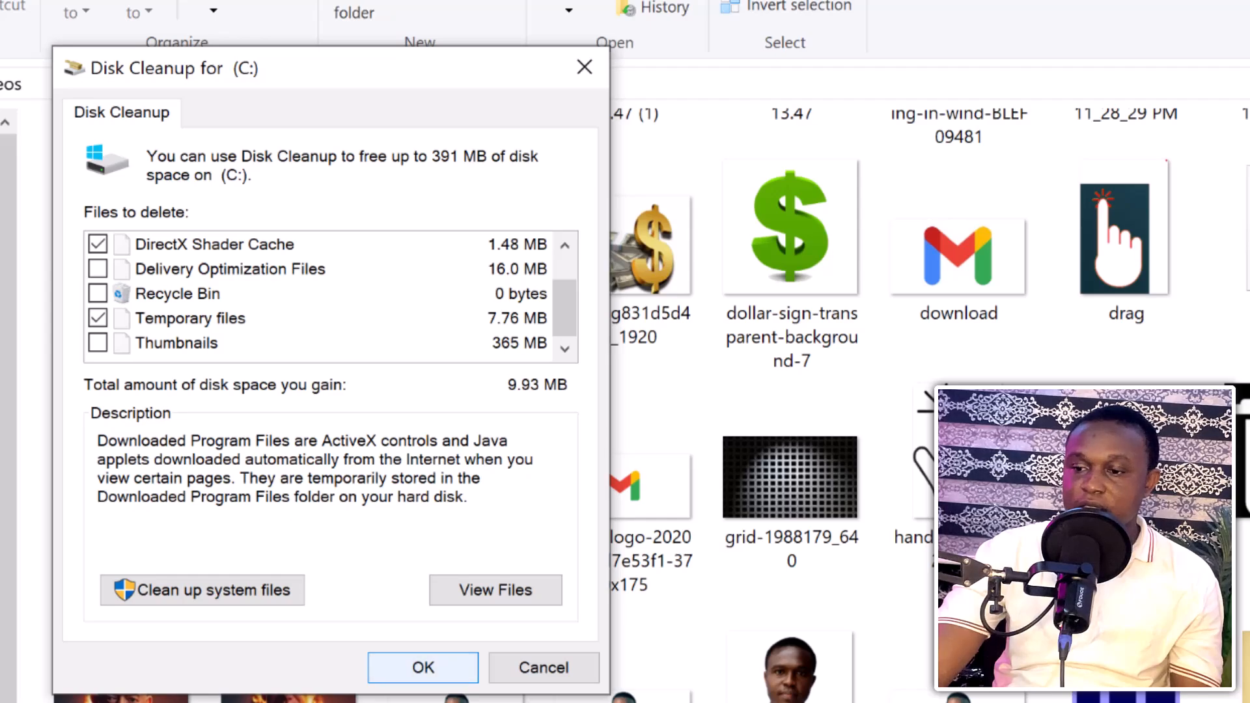
pyautogui.click(423, 668)
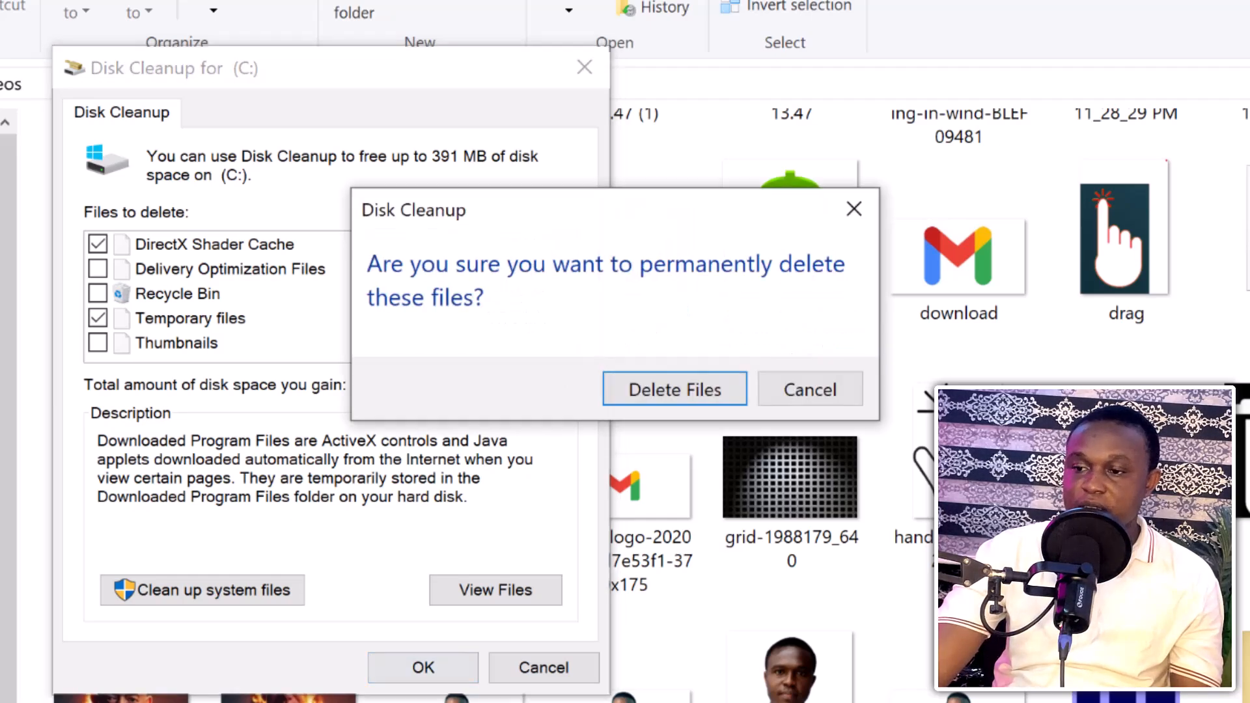
pyautogui.click(674, 389)
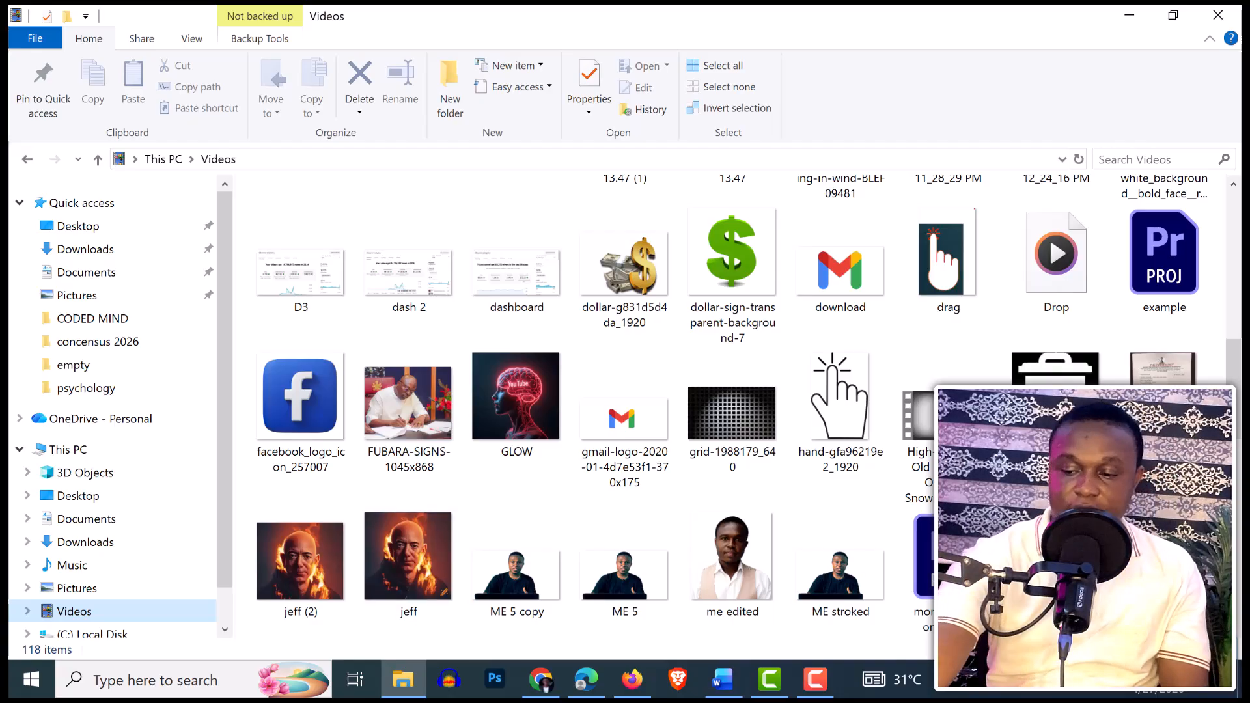
# Step: Run AppData to open the user's application data folder and go into its Local folder
pyautogui.press('super+r')
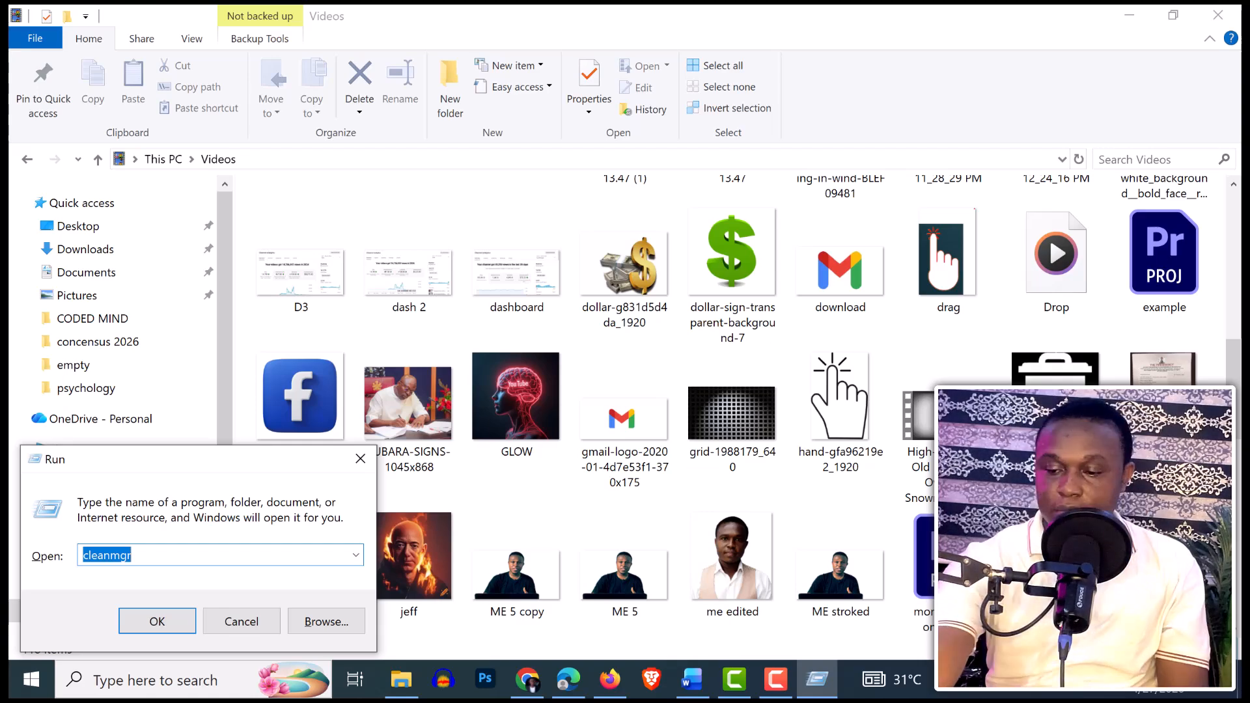
pyautogui.write('A')
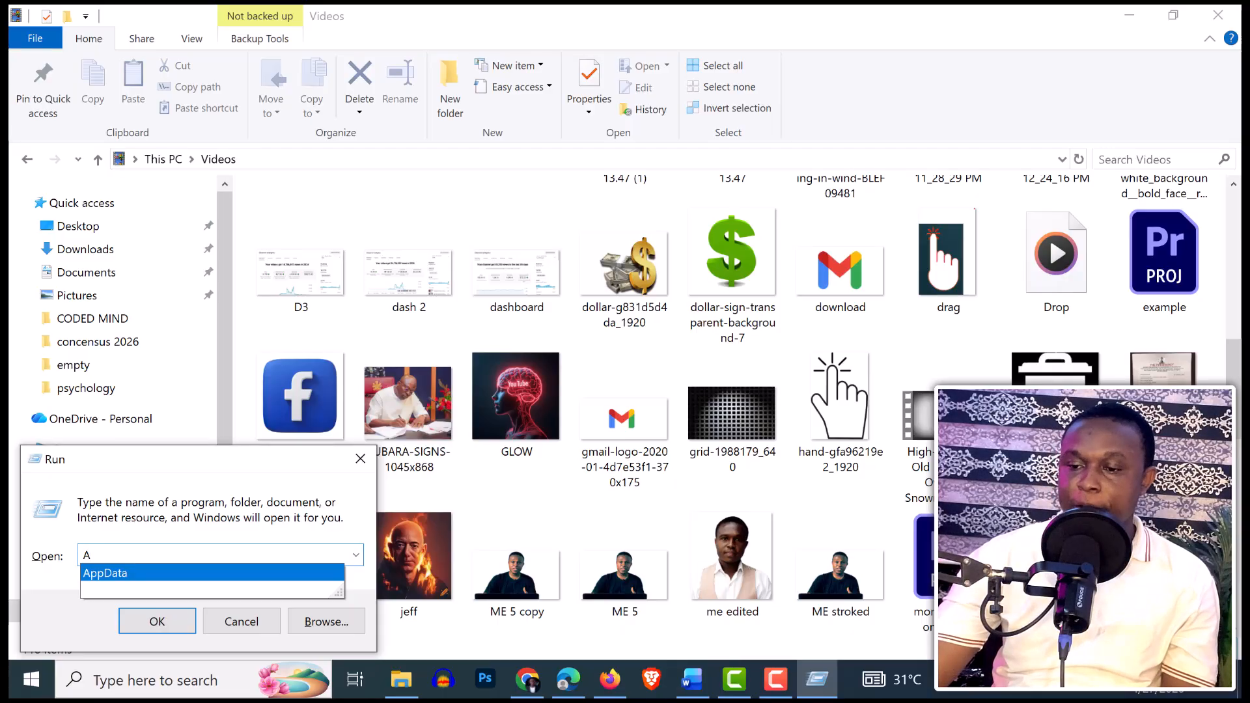
pyautogui.press('BackSpace')
pyautogui.press('Down')
pyautogui.press('Right')
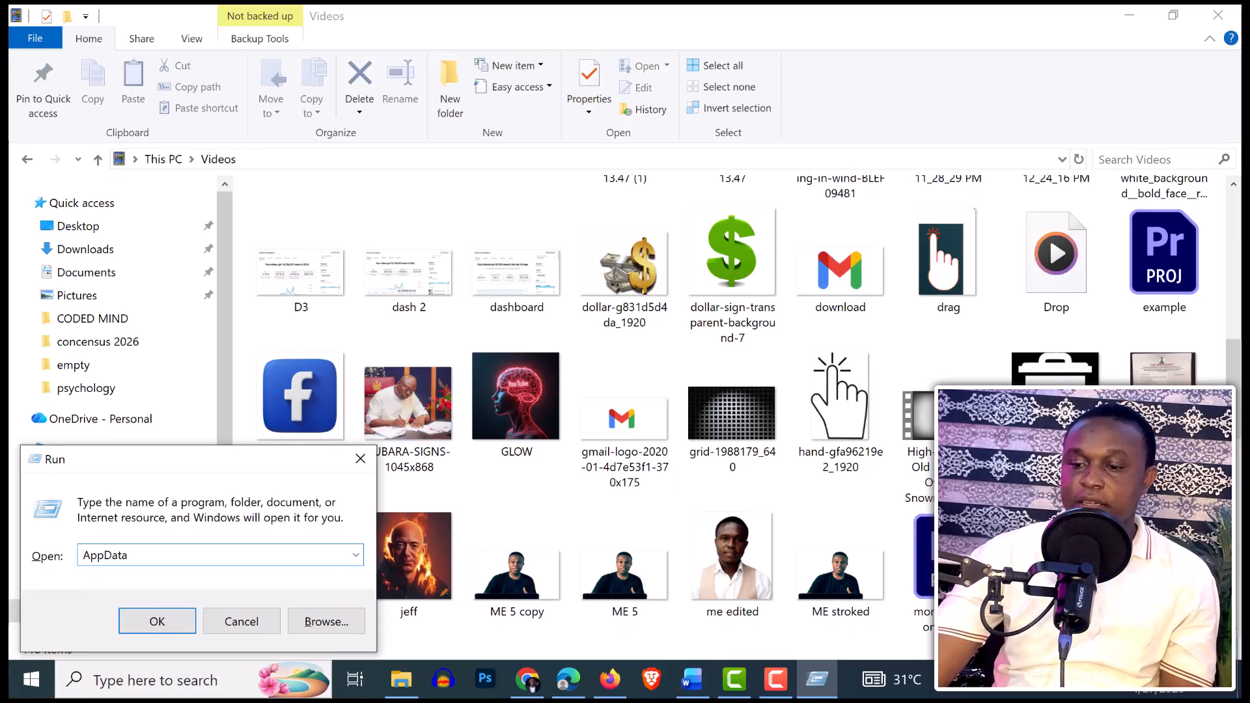
pyautogui.click(157, 625)
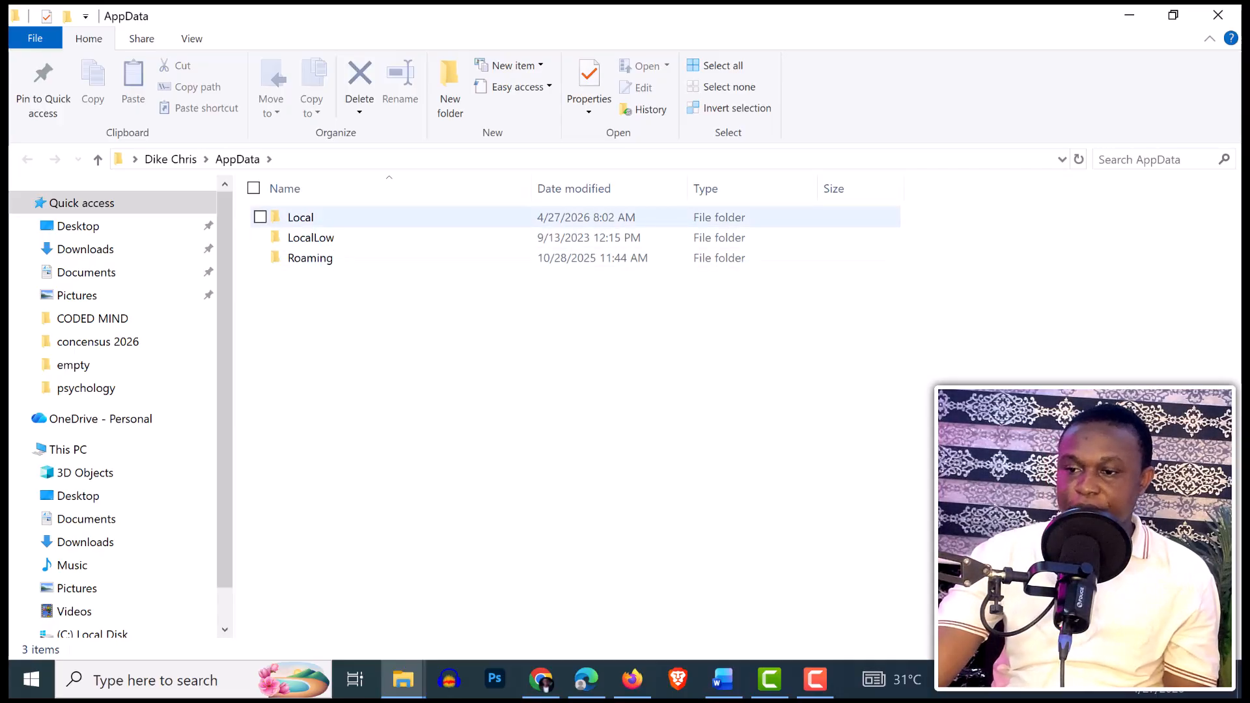
pyautogui.click(301, 218)
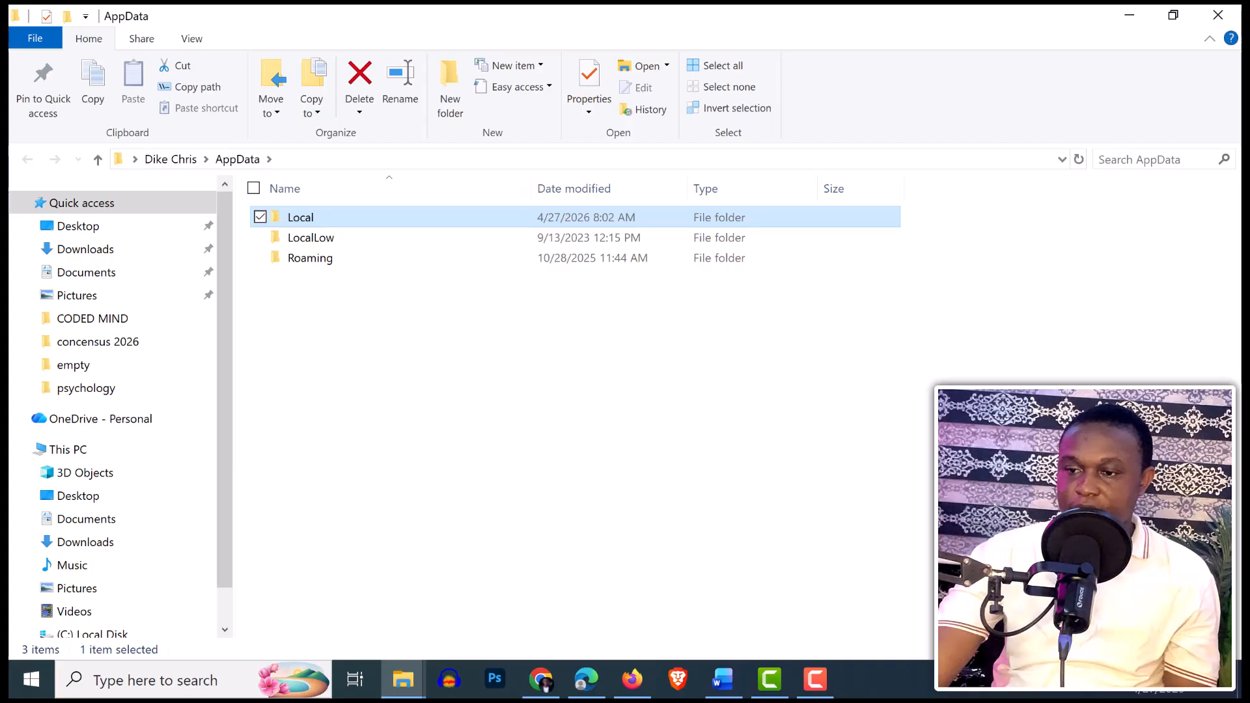
pyautogui.doubleClick(301, 218)
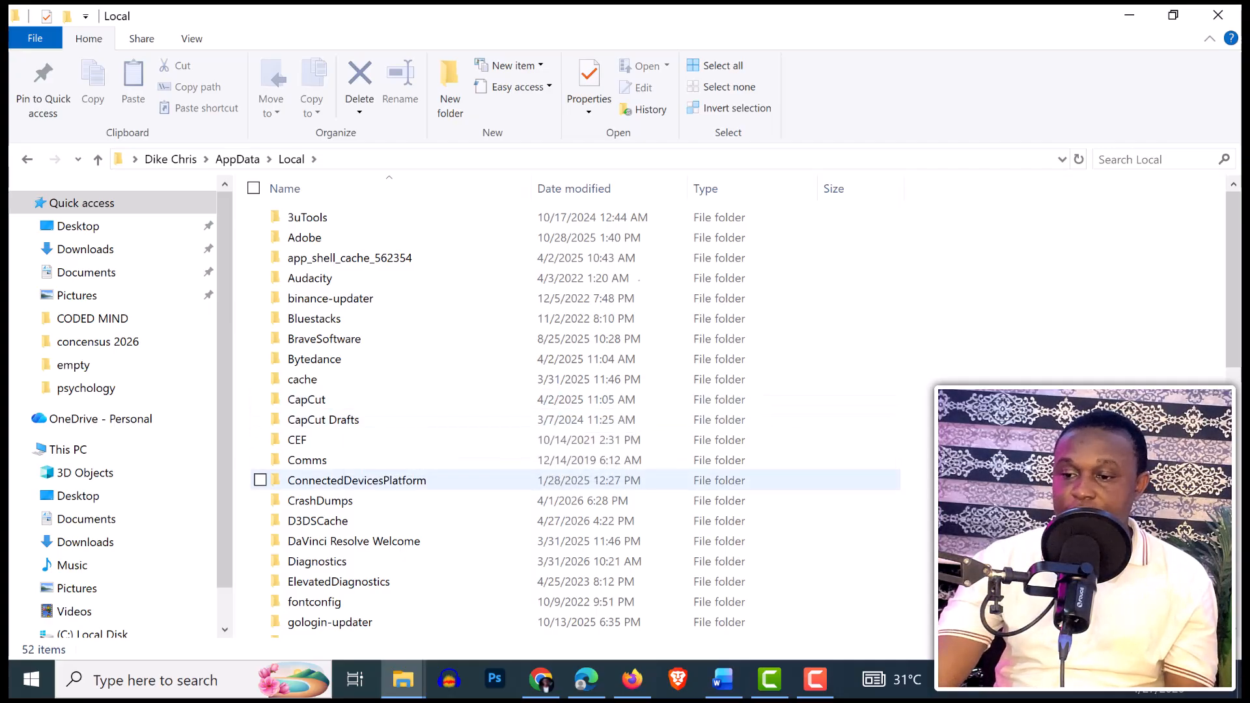
# Step: Look through the folders in Local and open the CapCut folder
pyautogui.scroll(-5, 339, 482)
pyautogui.scroll(-3, 325, 494)
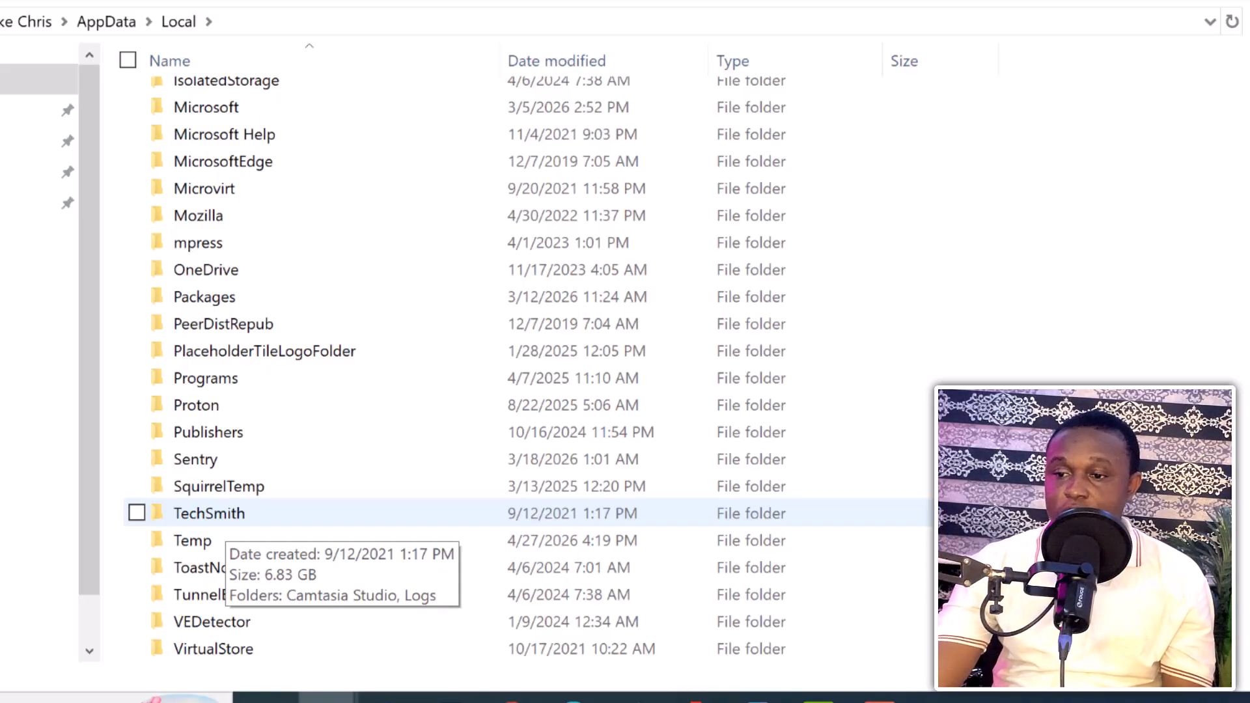
pyautogui.scroll(4, 208, 513)
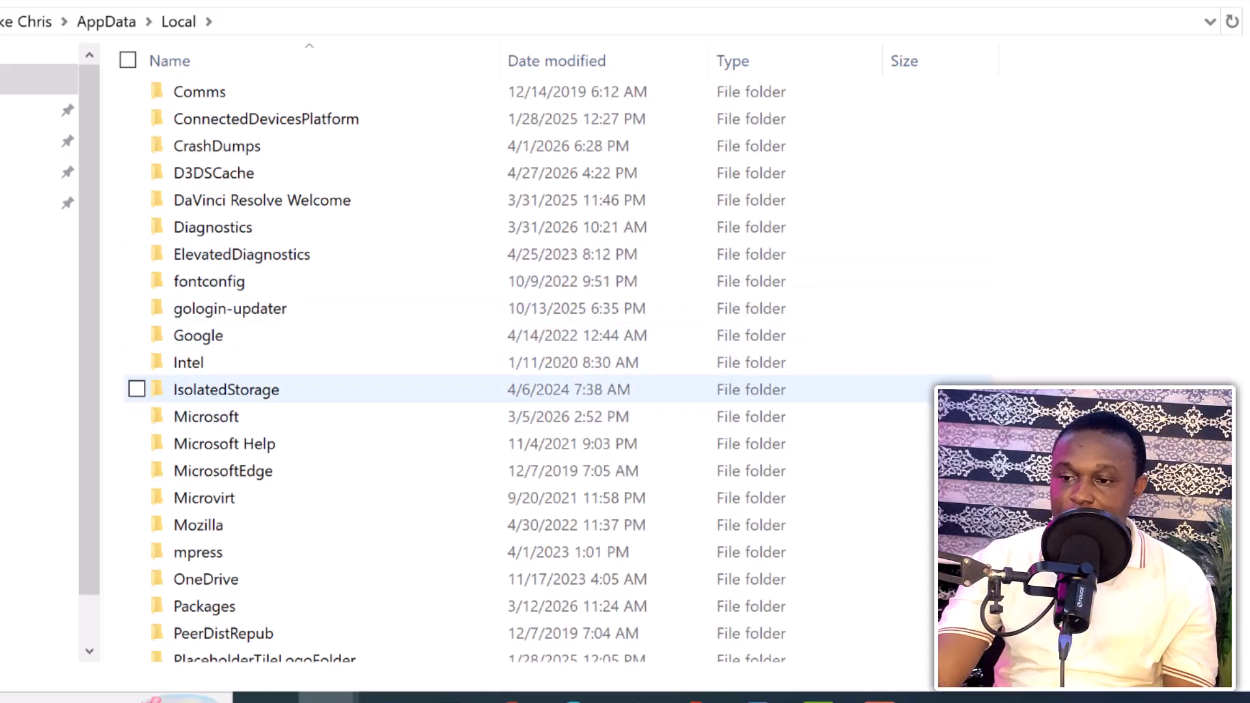
pyautogui.scroll(1, 455, 389)
pyautogui.scroll(1, 455, 254)
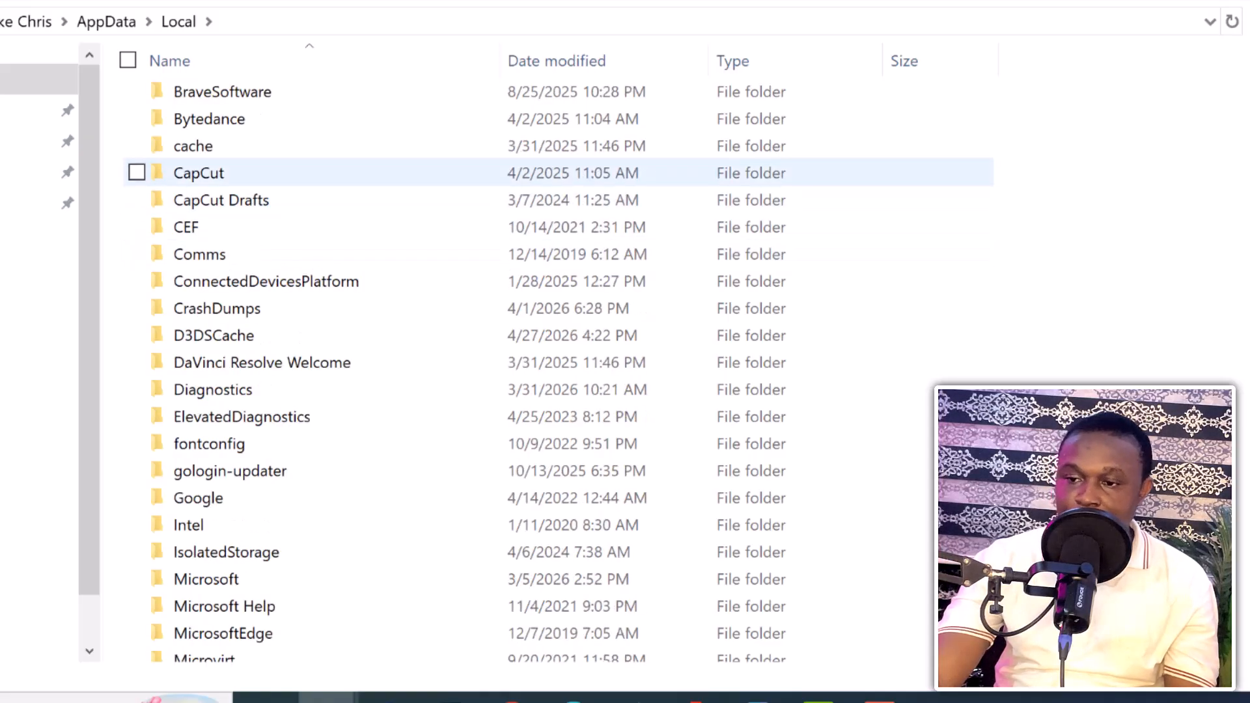
pyautogui.click(199, 173)
pyautogui.doubleClick(199, 173)
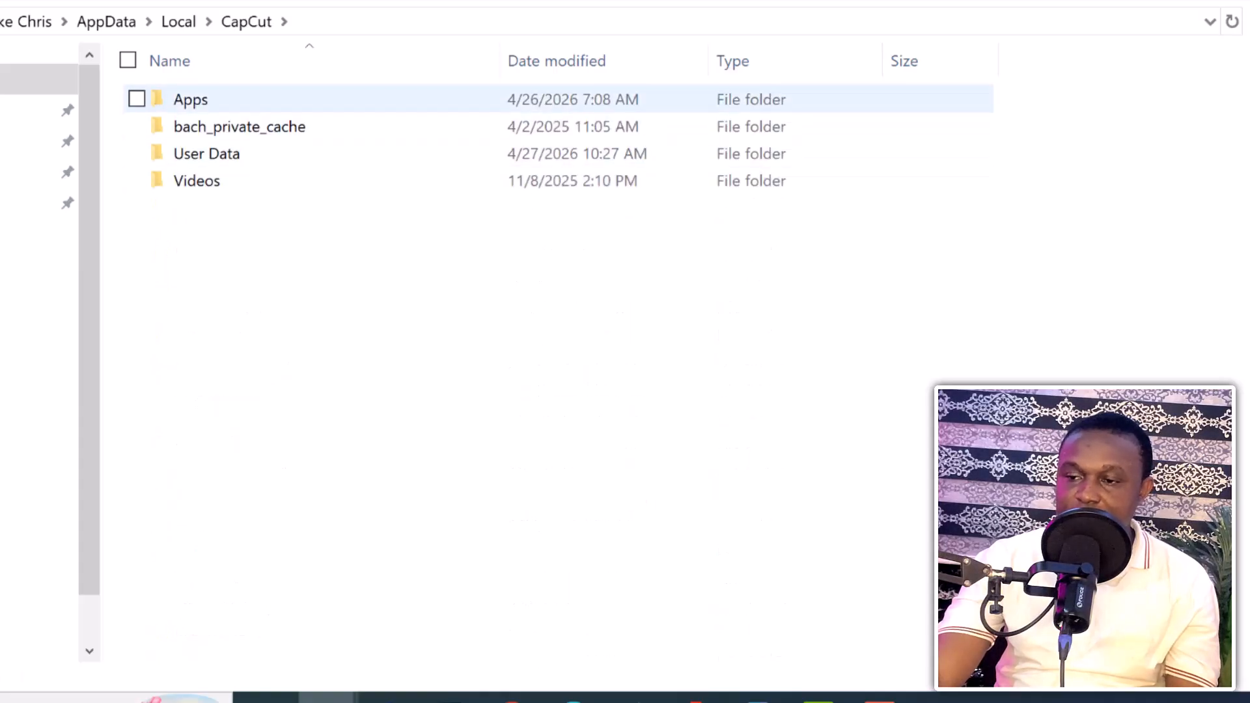
# Step: Check the size of CapCut's Apps folder in its properties and close them
pyautogui.rightClick(204, 99)
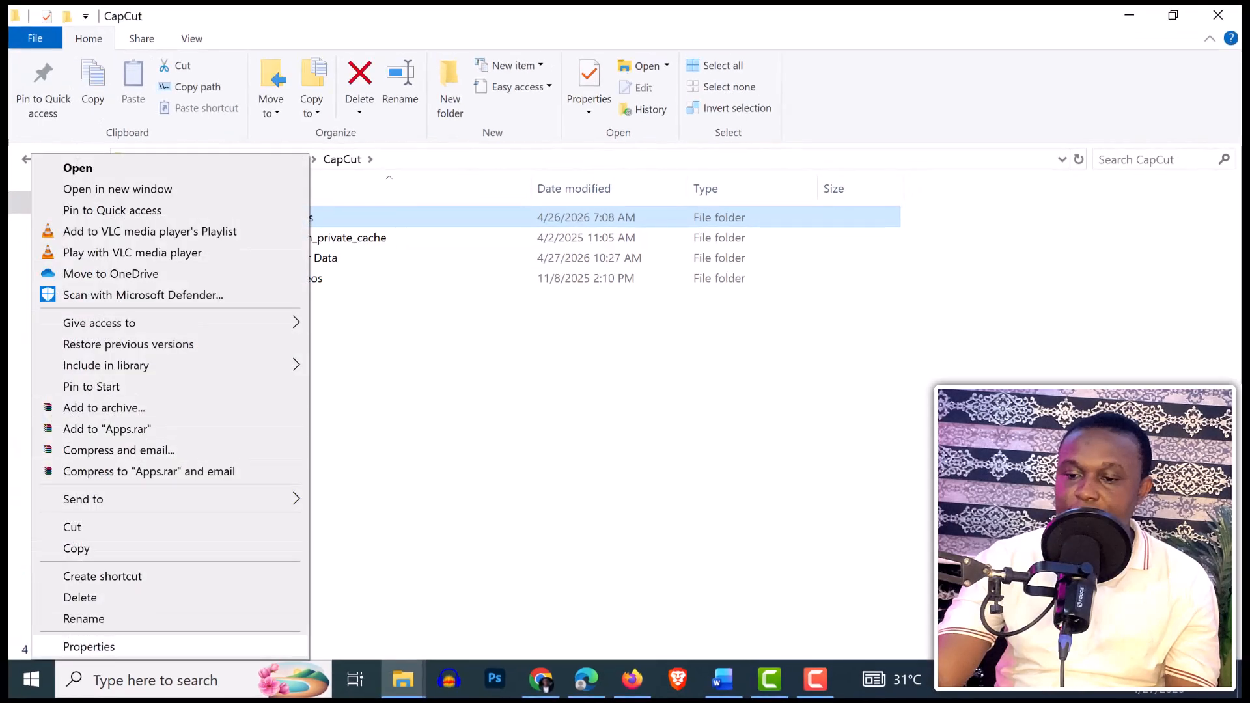
pyautogui.click(89, 647)
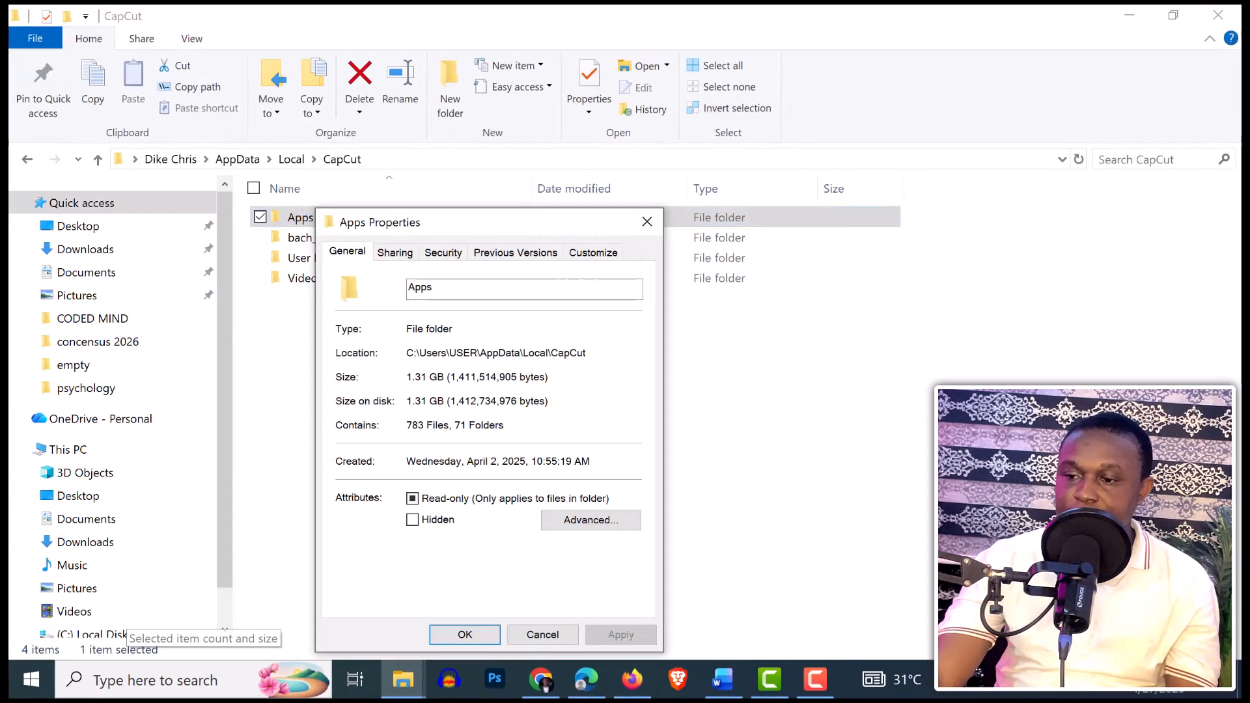
pyautogui.moveTo(488, 222); pyautogui.dragTo(556, 159)
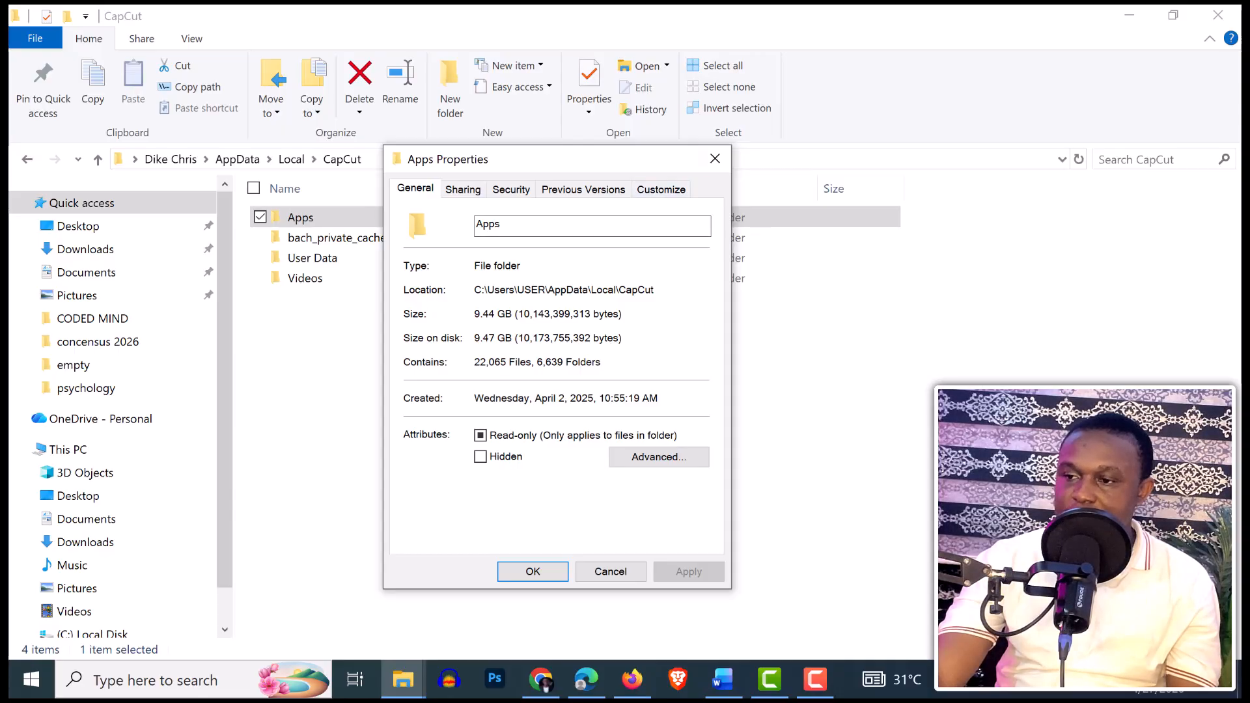
pyautogui.click(715, 159)
# Step: In CapCut's Apps folder, permanently delete the five older version folders from 7.1.0.2881 through 8.0.1.3366
pyautogui.doubleClick(300, 218)
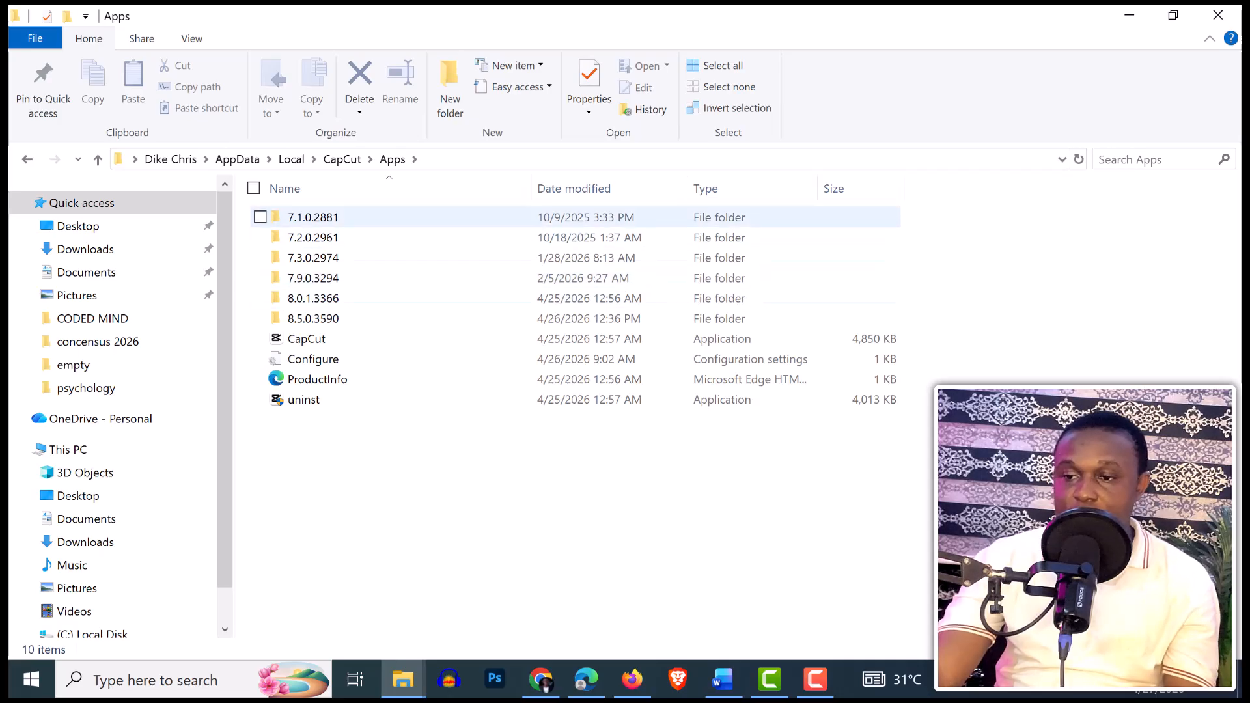
pyautogui.click(312, 217)
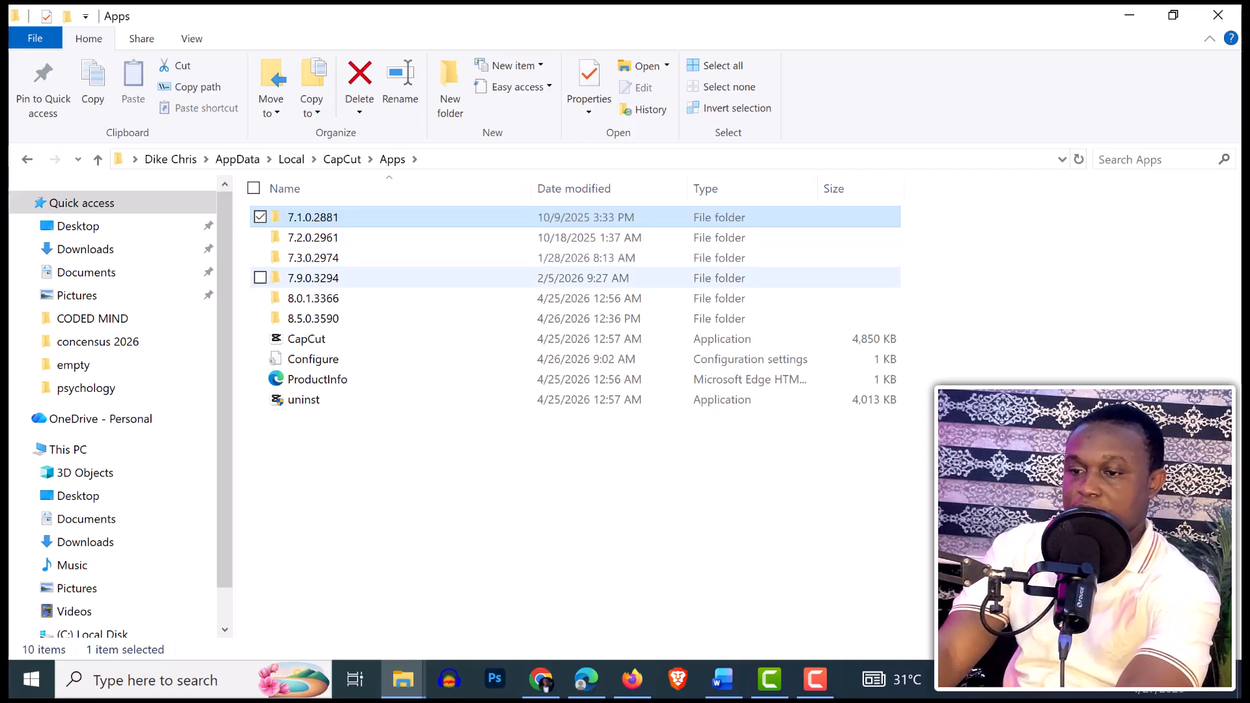
pyautogui.keyDown('shift'); pyautogui.click(313, 298); pyautogui.keyUp('shift')
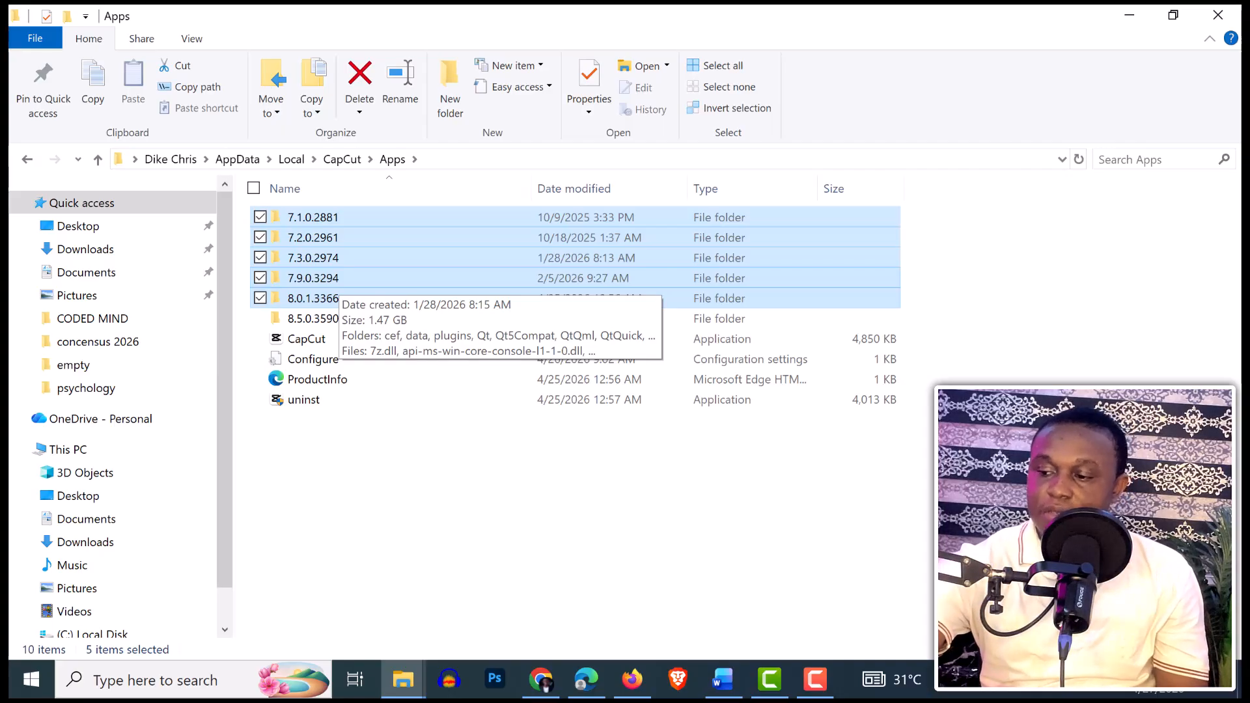
pyautogui.hotkey('shift', 'Delete')
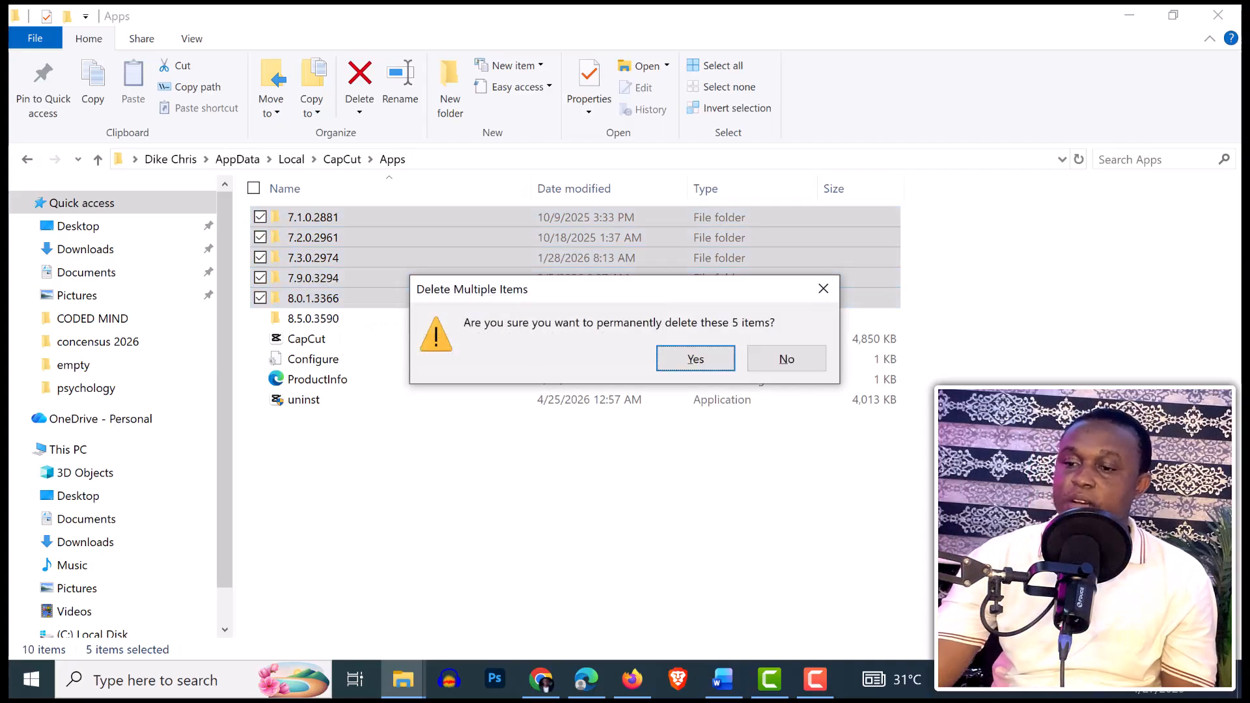
pyautogui.click(695, 359)
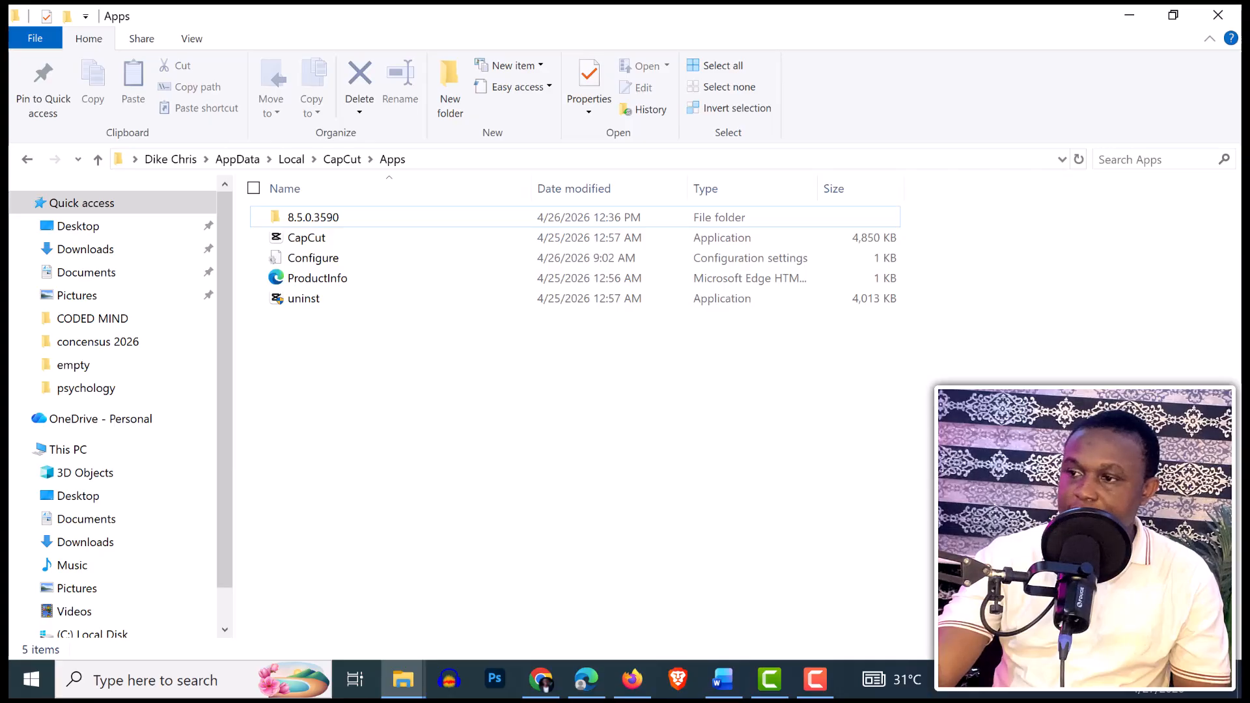
# Step: Check the C: drive's free space in This PC and return to the Apps folder window
pyautogui.click(1129, 15)
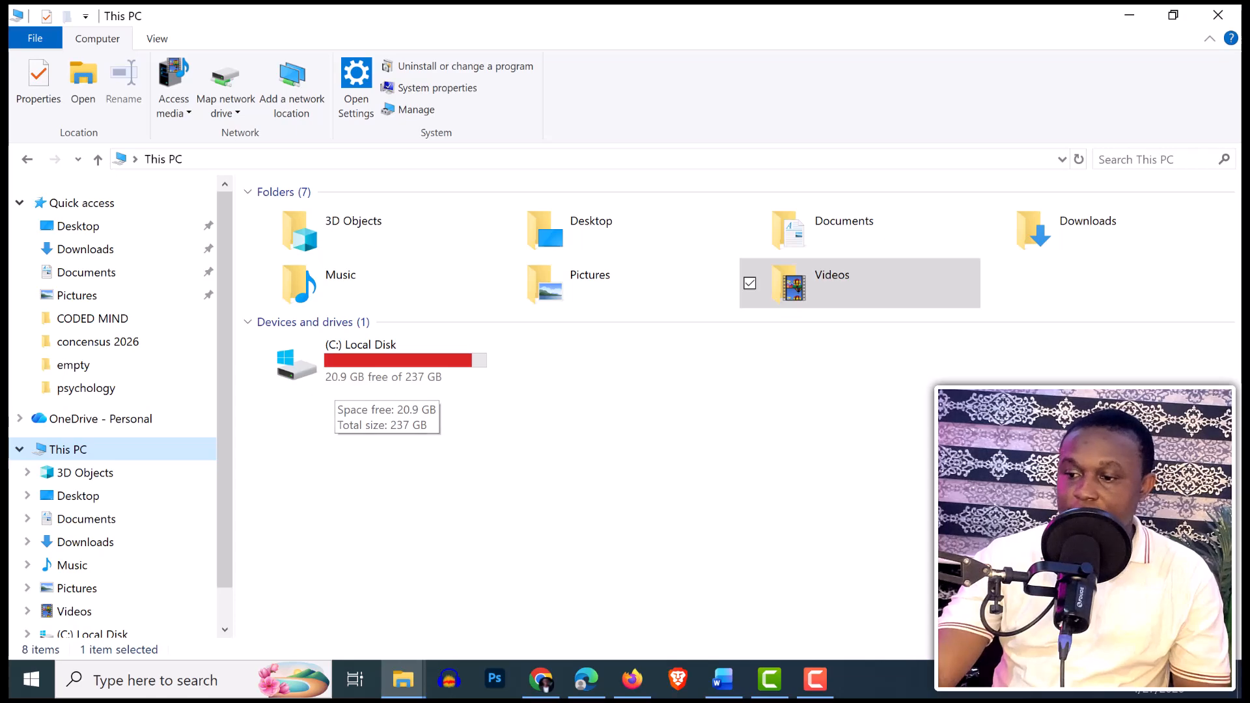
pyautogui.moveTo(403, 679)
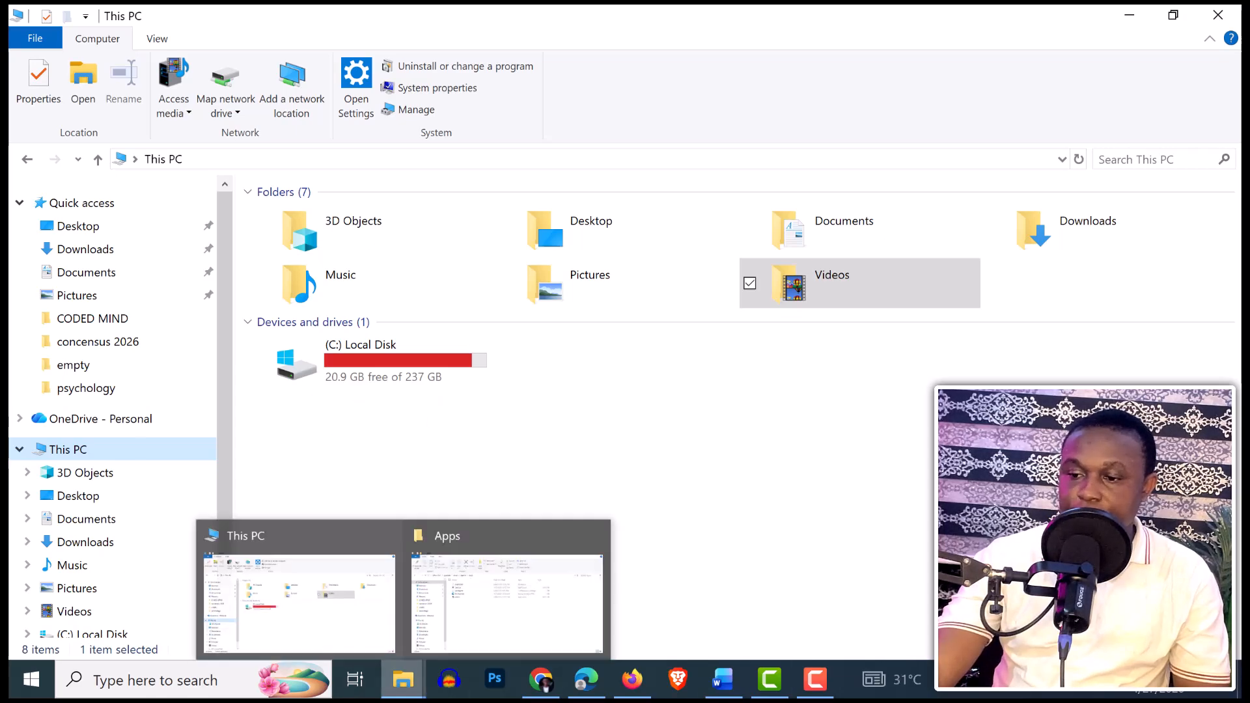
pyautogui.click(507, 600)
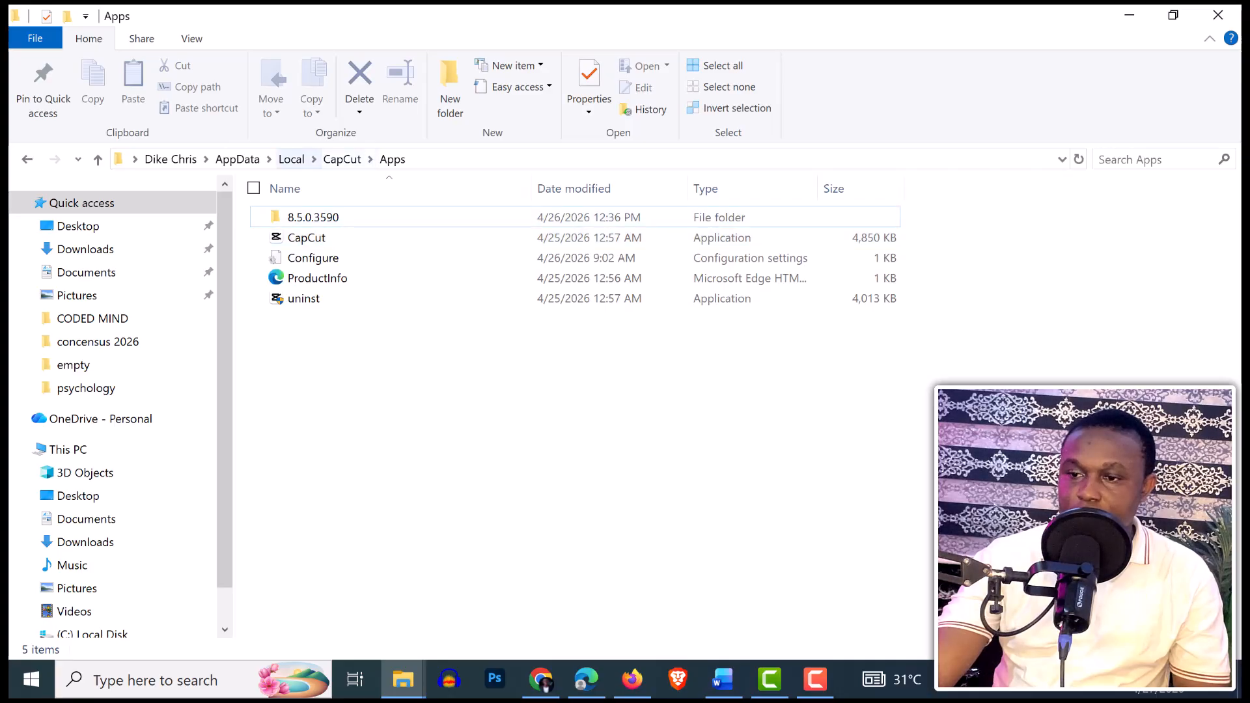
# Step: Inspect the CapCut Drafts folder in Local and permanently delete the whole folder
pyautogui.click(292, 159)
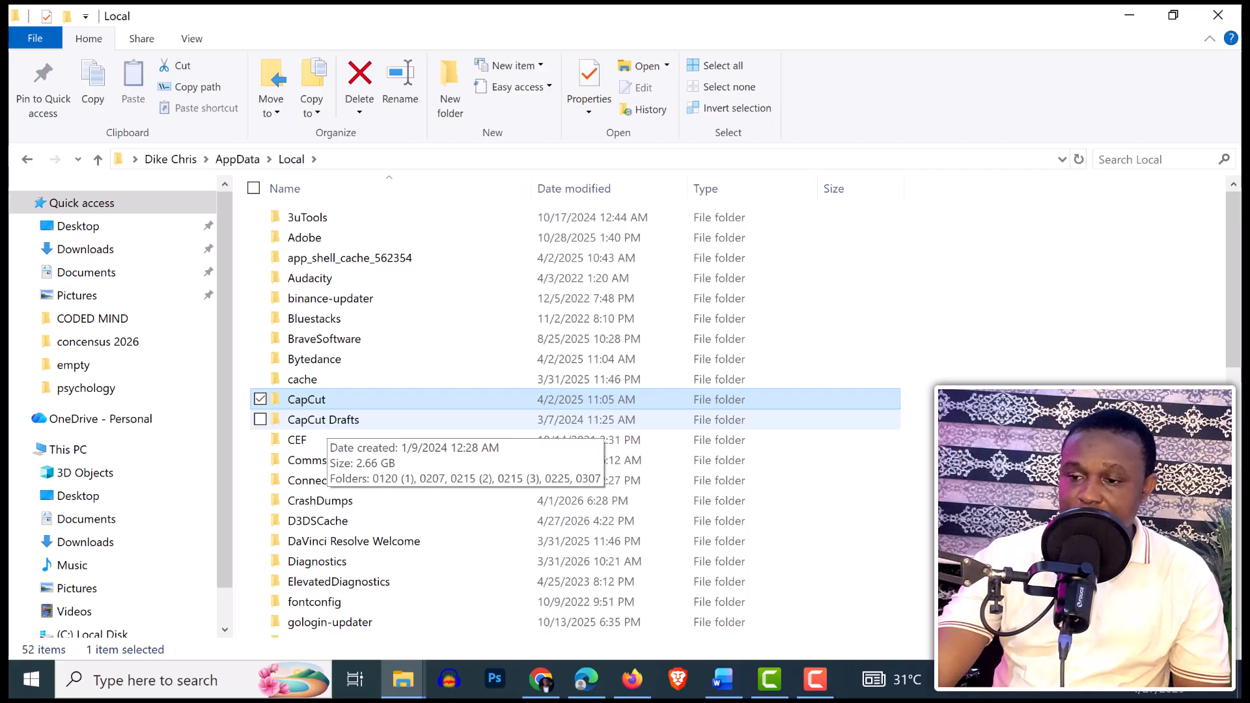
pyautogui.doubleClick(323, 419)
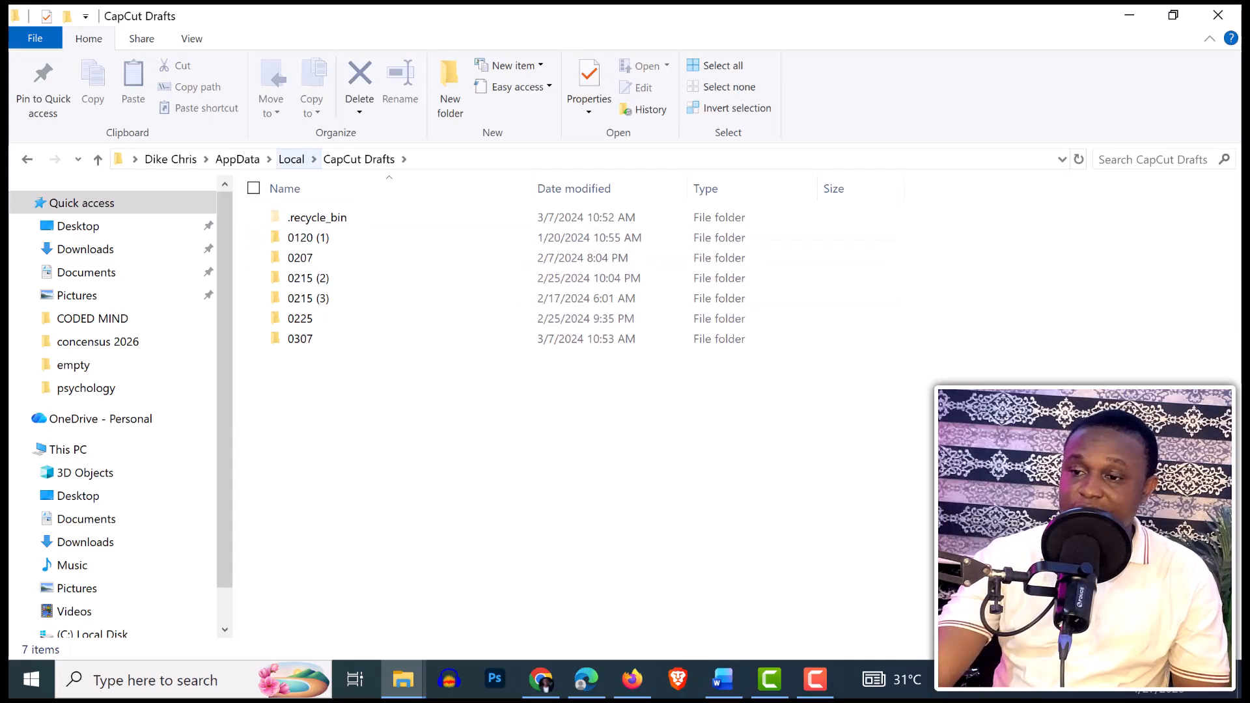
pyautogui.click(290, 159)
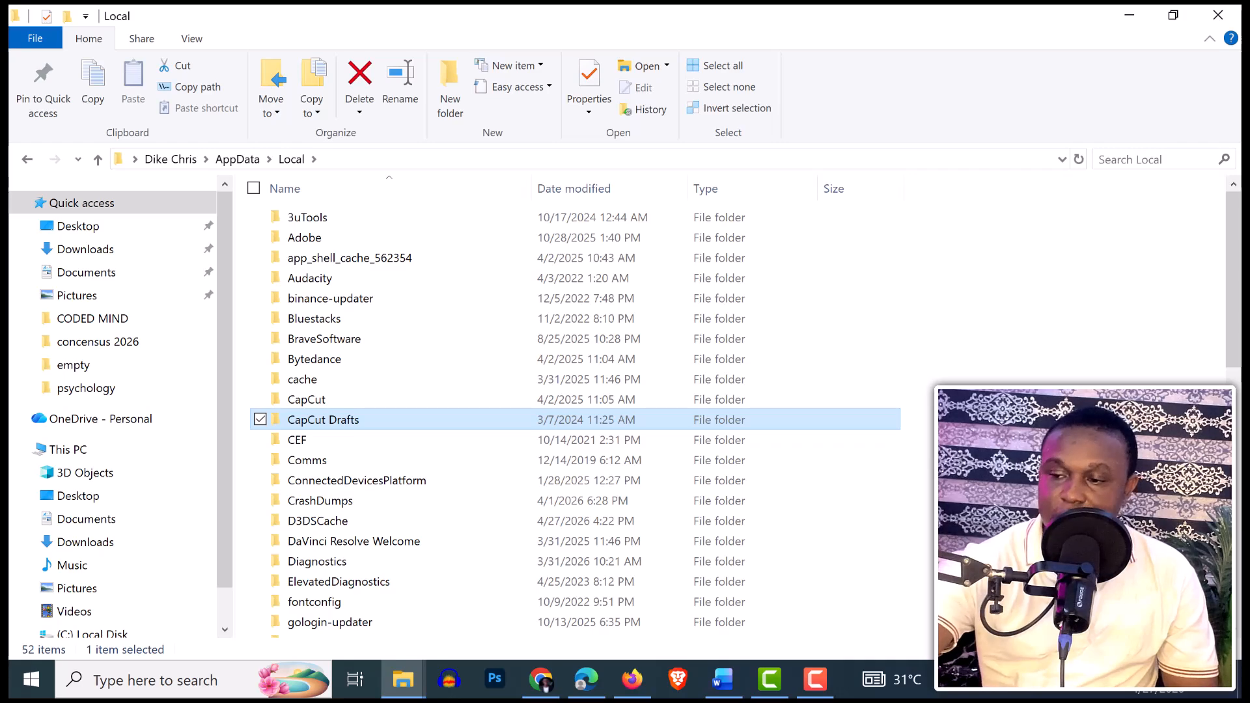
pyautogui.hotkey('shift', 'Delete')
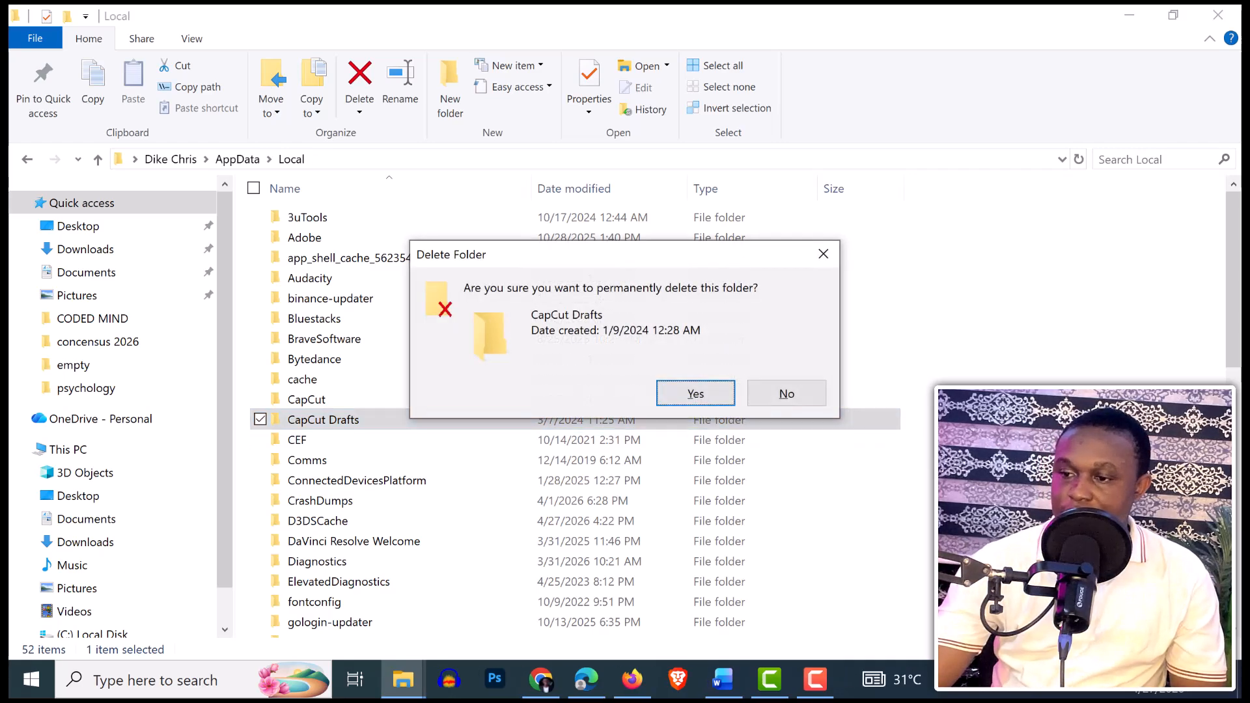
pyautogui.press('Return')
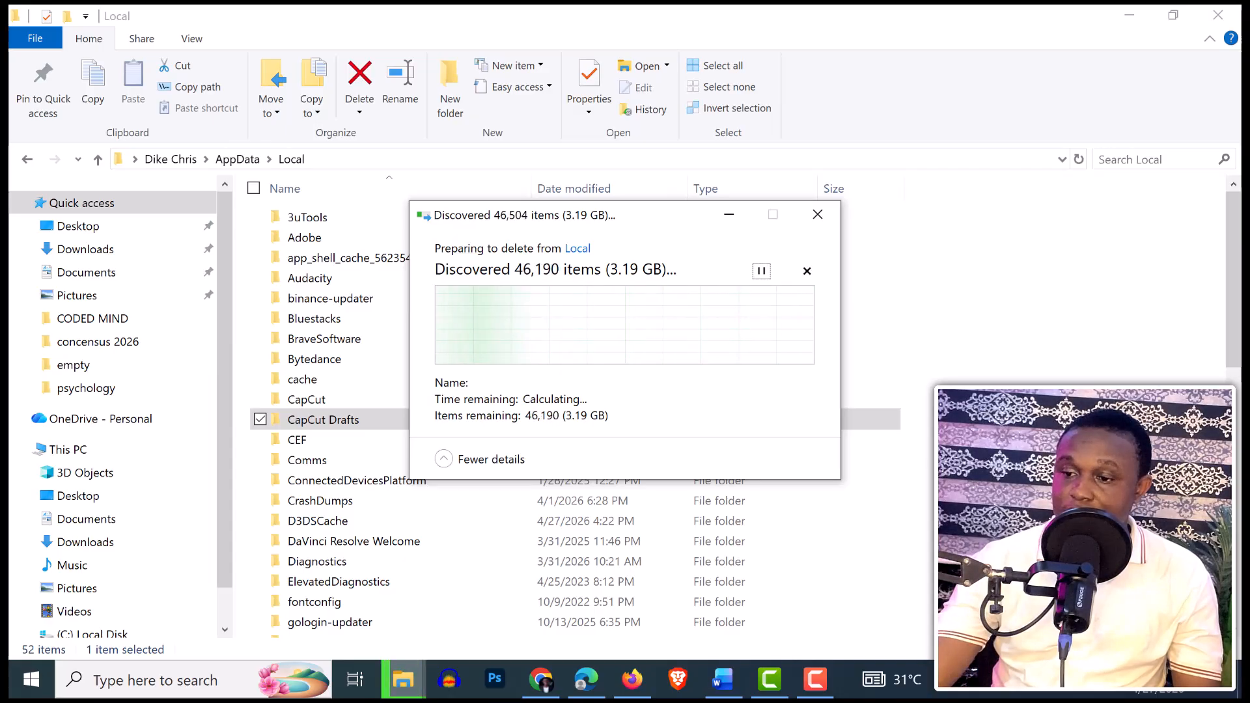
pyautogui.click(481, 459)
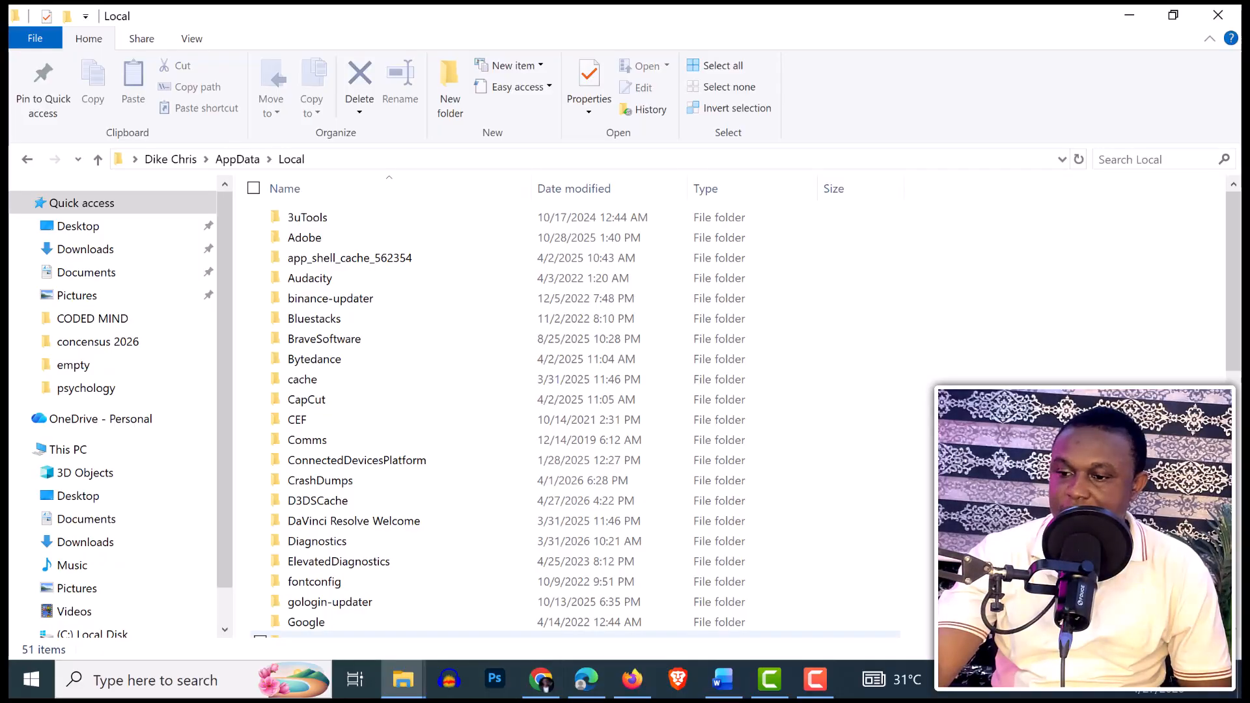
# Step: Refresh This PC to check the C: drive's free space, and return to the Local folder window
pyautogui.moveTo(403, 678)
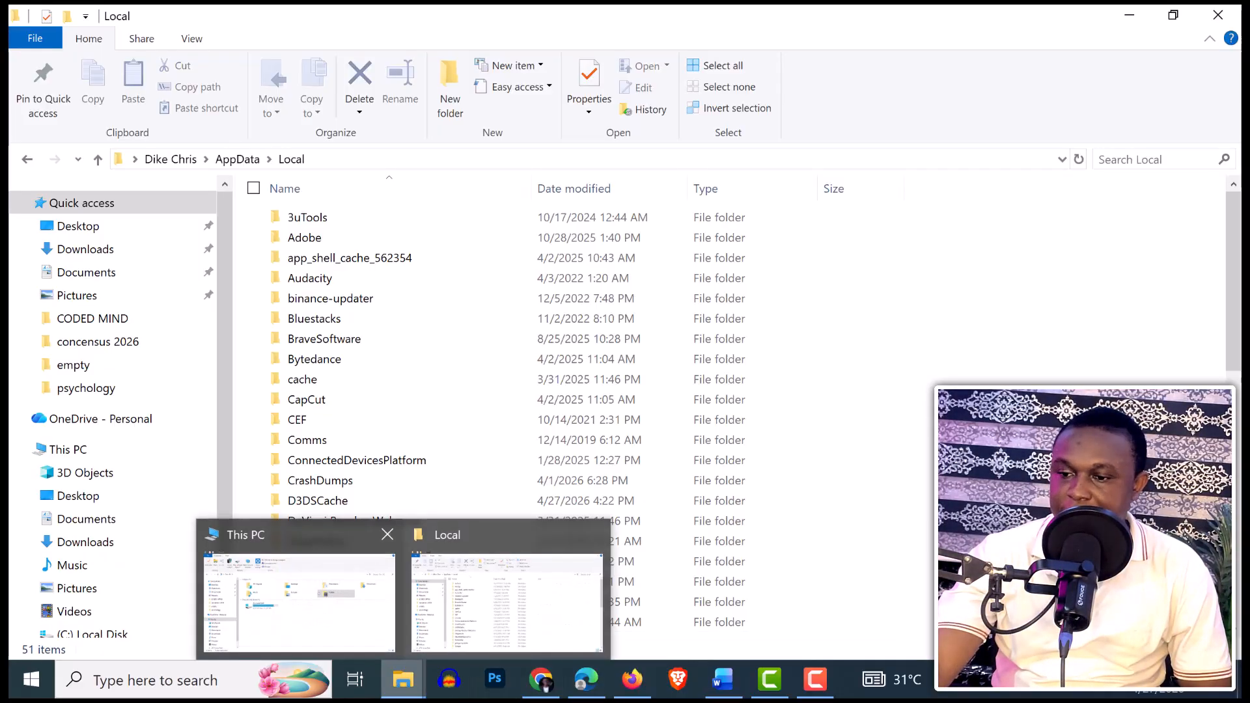
pyautogui.click(300, 603)
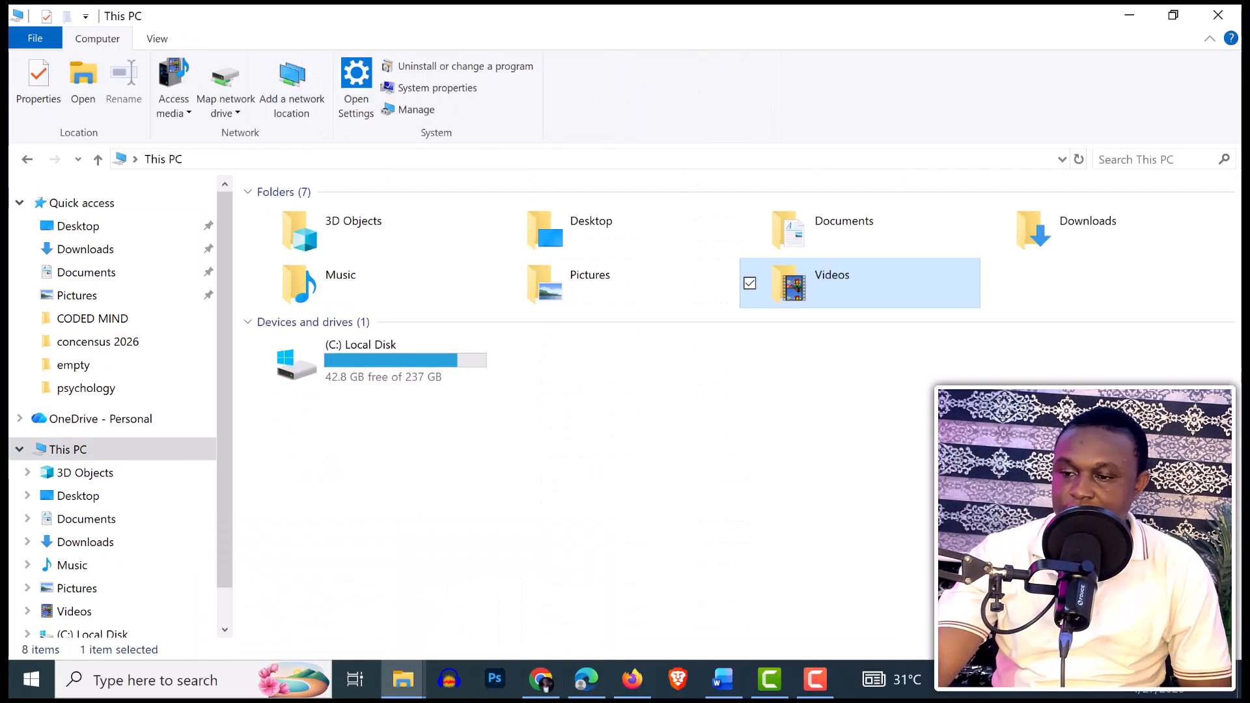
pyautogui.rightClick(382, 456)
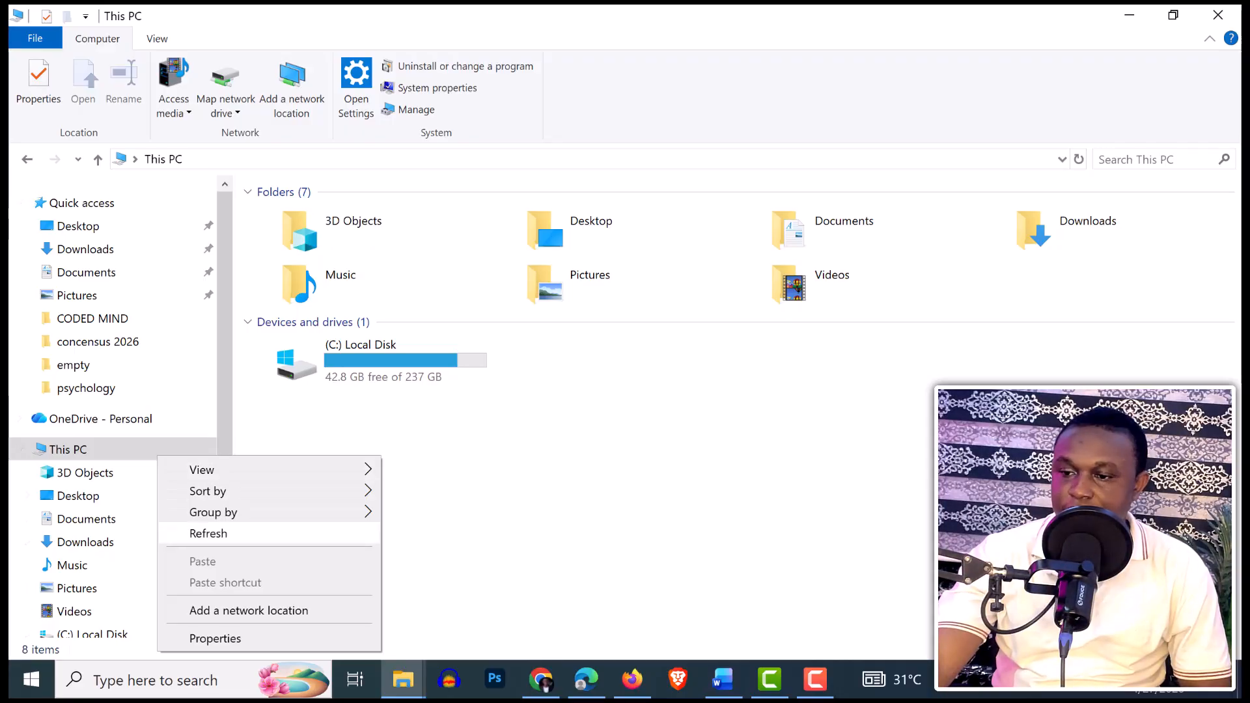
pyautogui.click(208, 533)
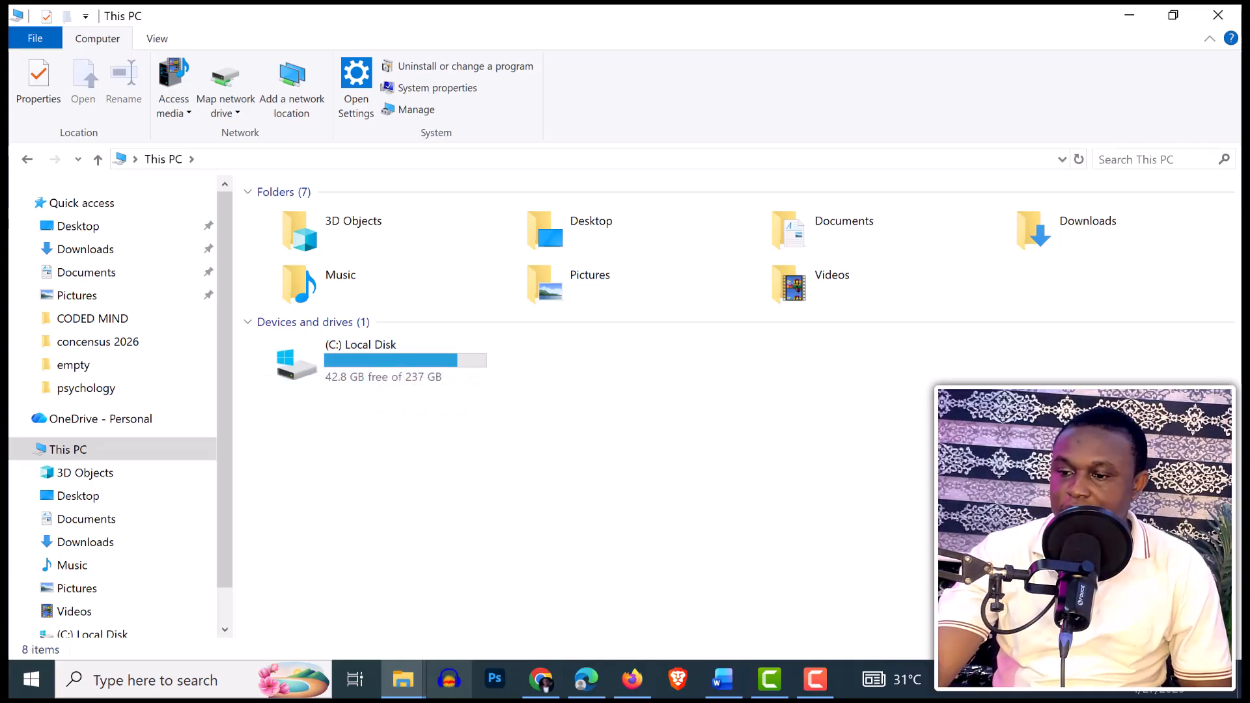
pyautogui.moveTo(403, 679)
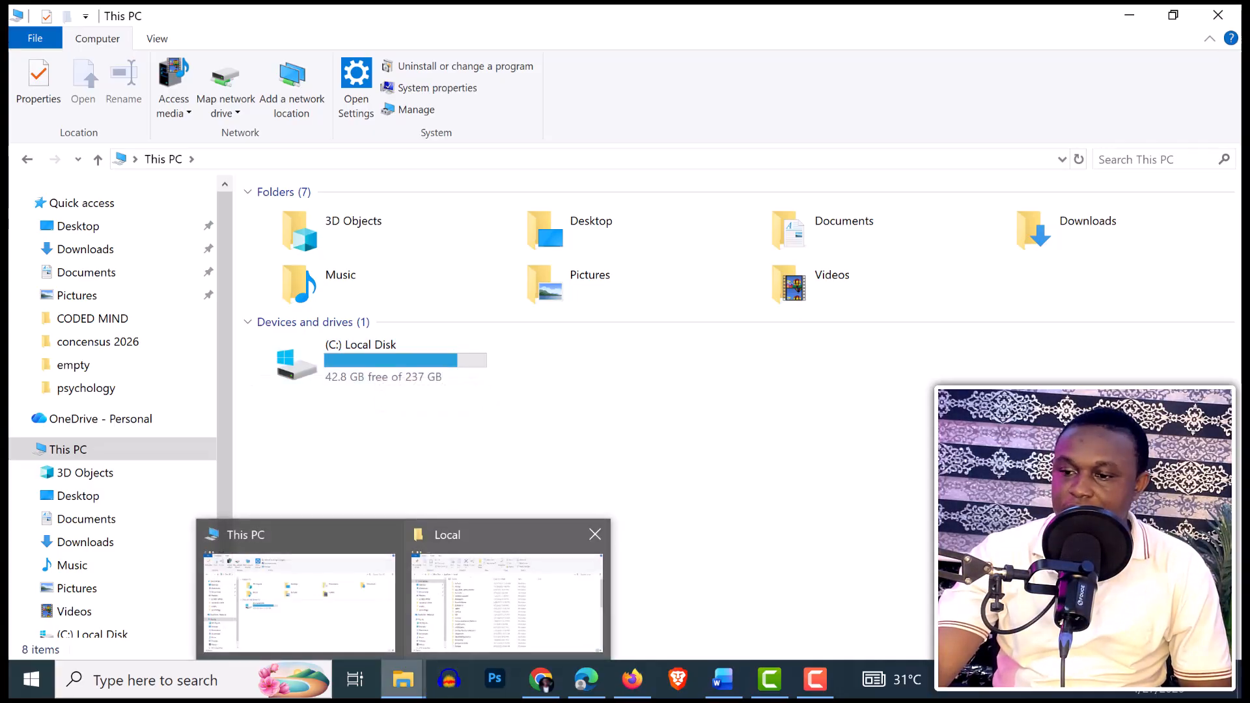
pyautogui.click(507, 599)
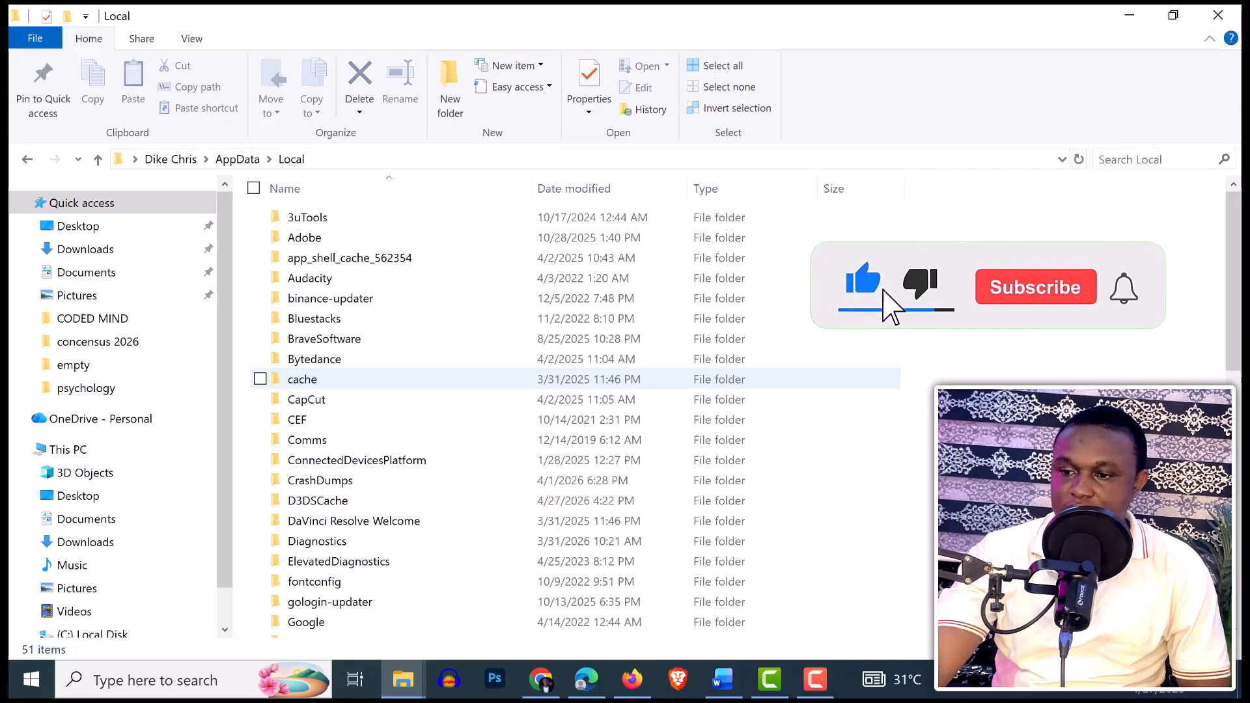
# Step: Check the size of the cache folder in its properties and close them
pyautogui.click(302, 379)
pyautogui.rightClick(311, 379)
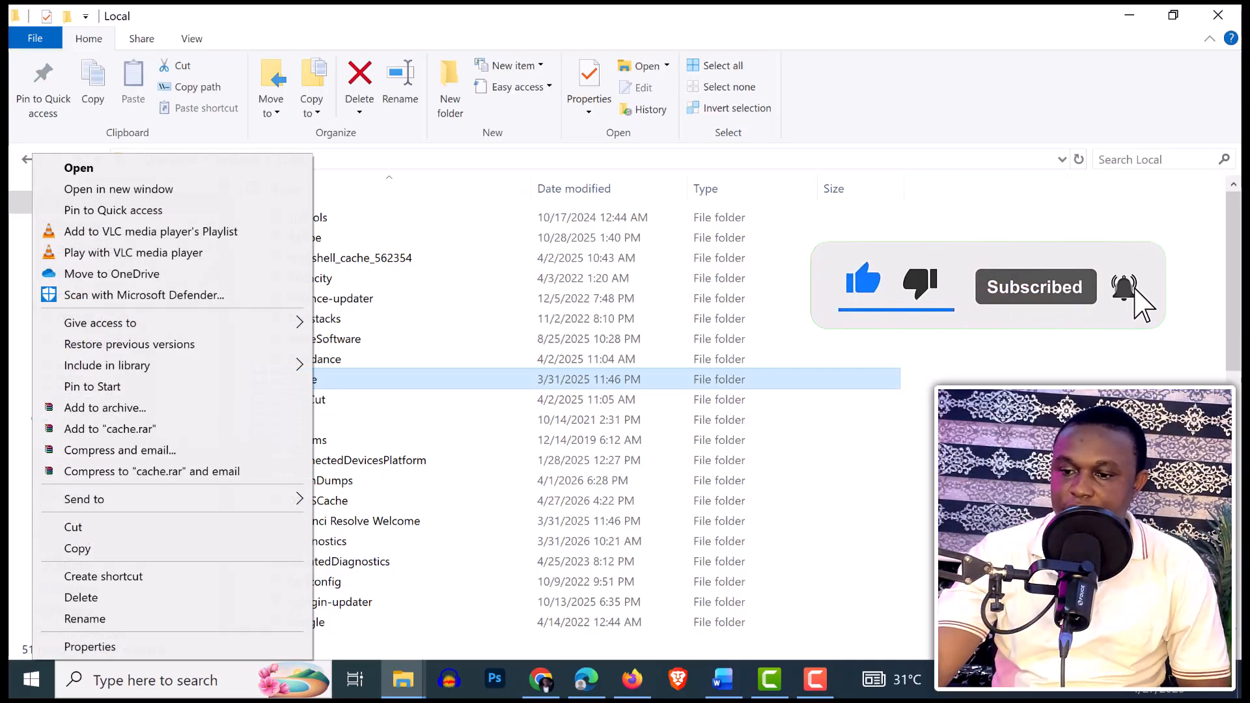
pyautogui.click(90, 647)
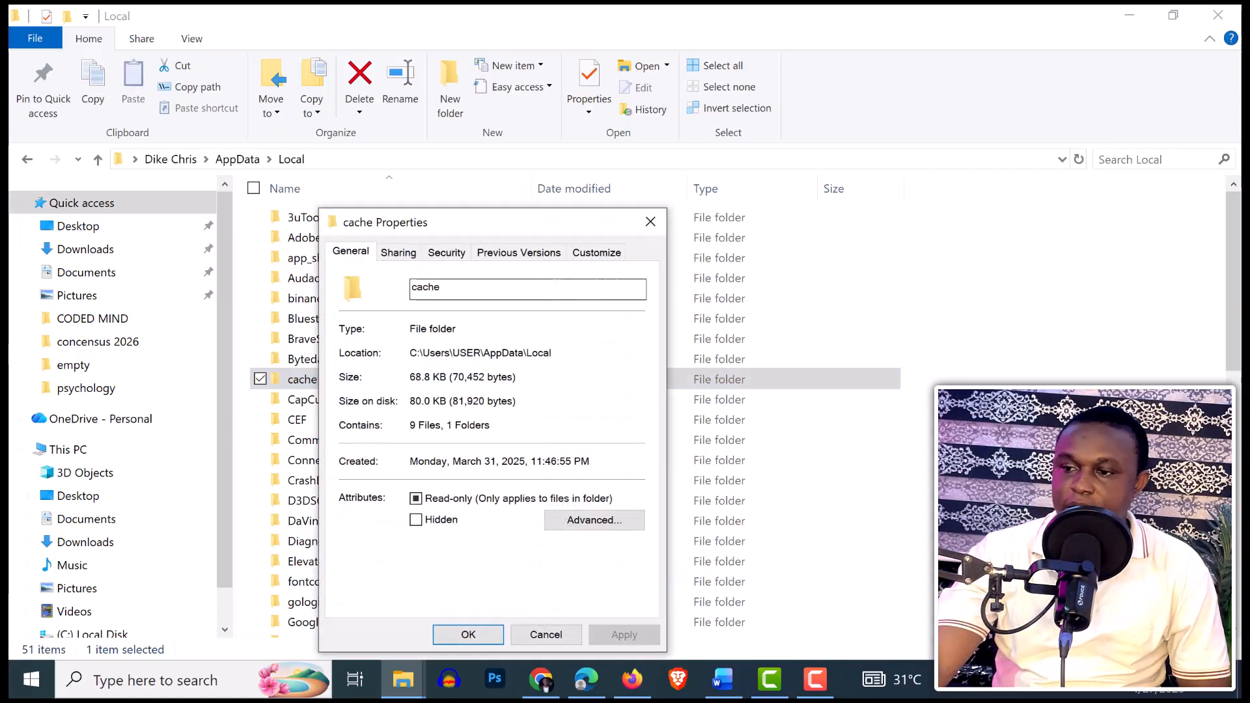
pyautogui.click(650, 221)
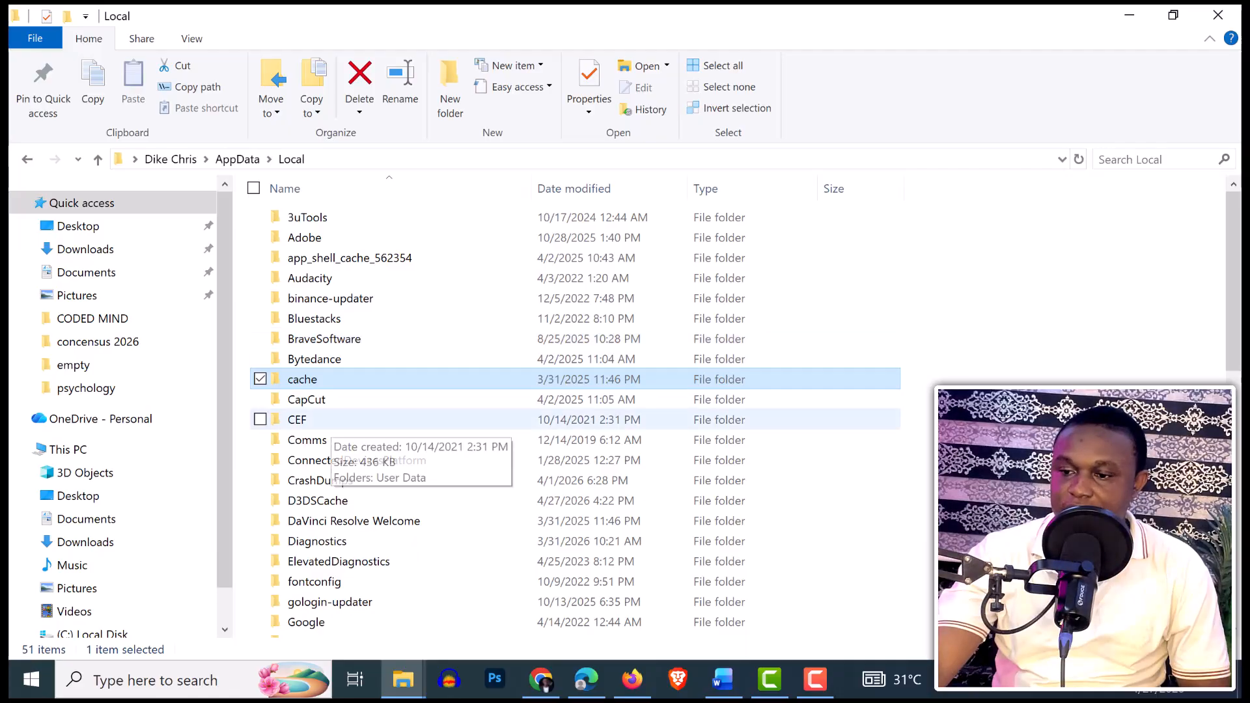
# Step: Find the TechSmith folder in Local and open its Camtasia Studio subfolder
pyautogui.scroll(-1, 325, 427)
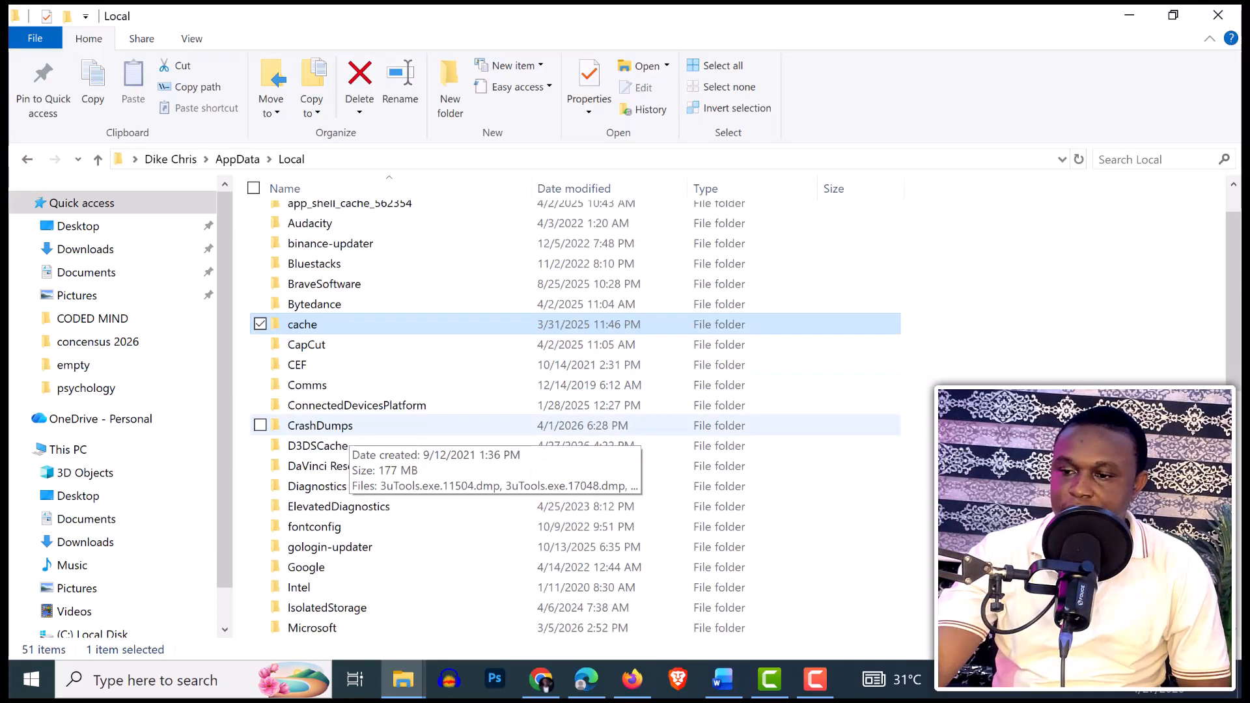
pyautogui.scroll(-5, 312, 511)
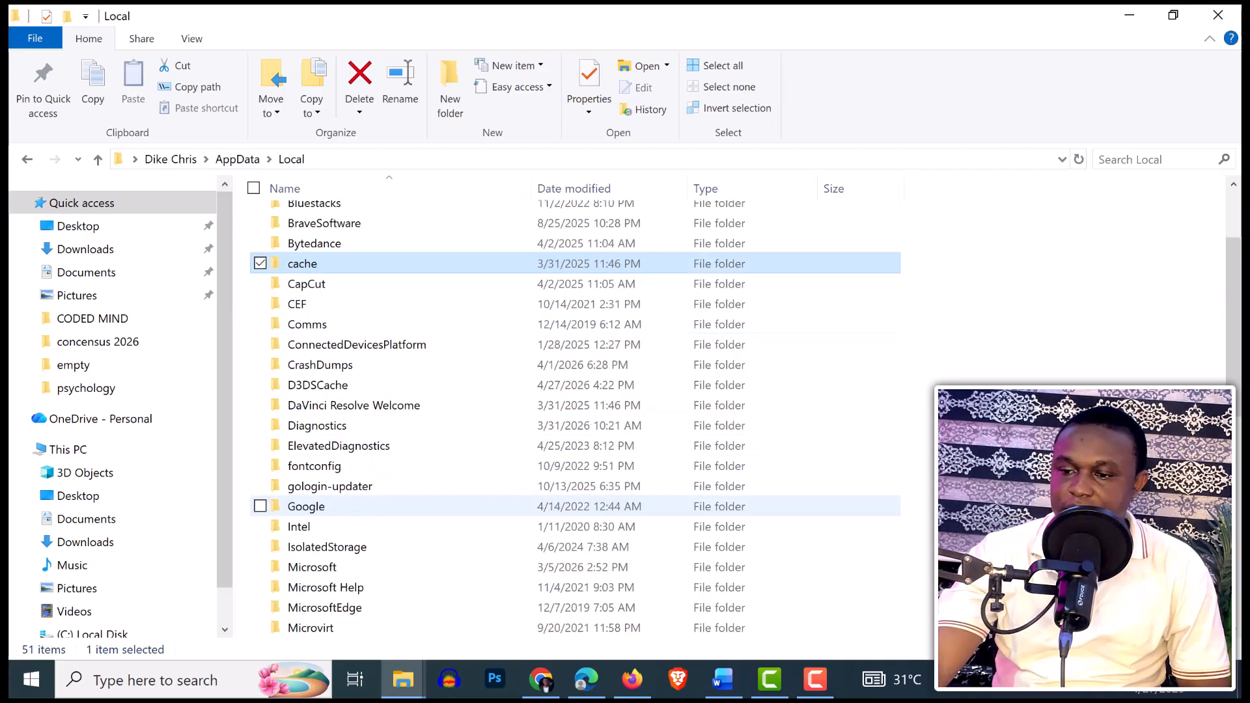
pyautogui.scroll(-4, 312, 511)
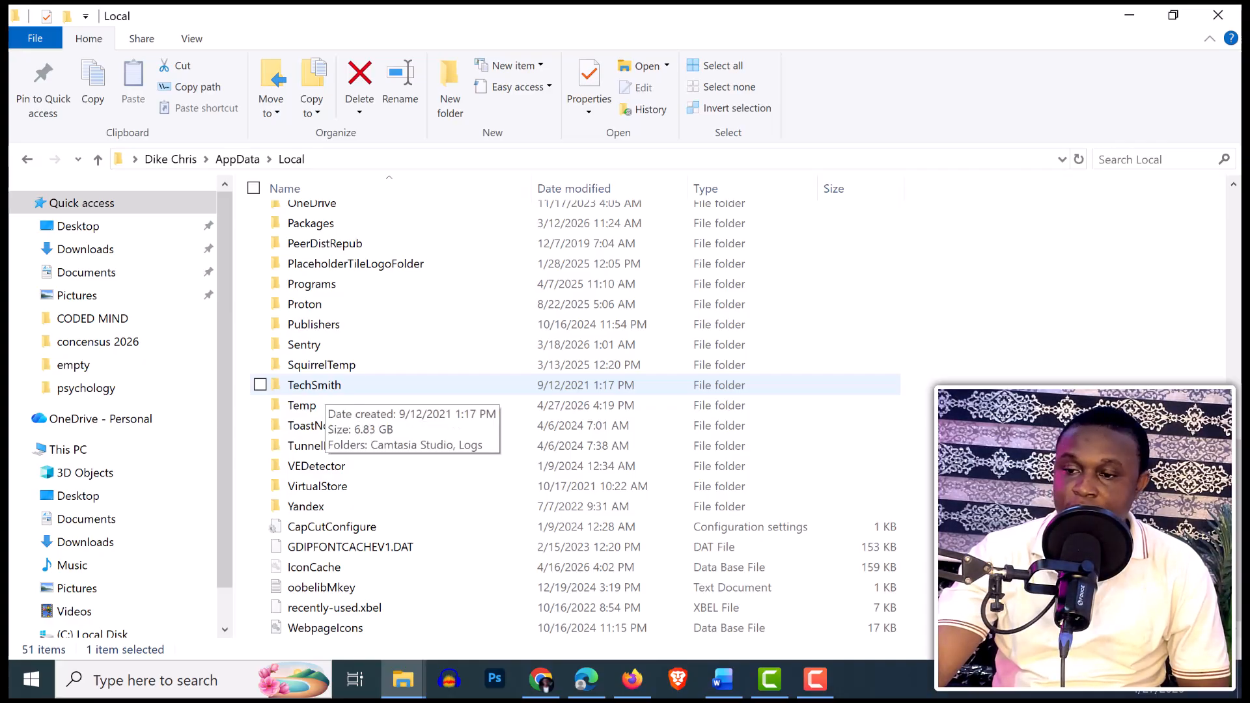
pyautogui.doubleClick(319, 389)
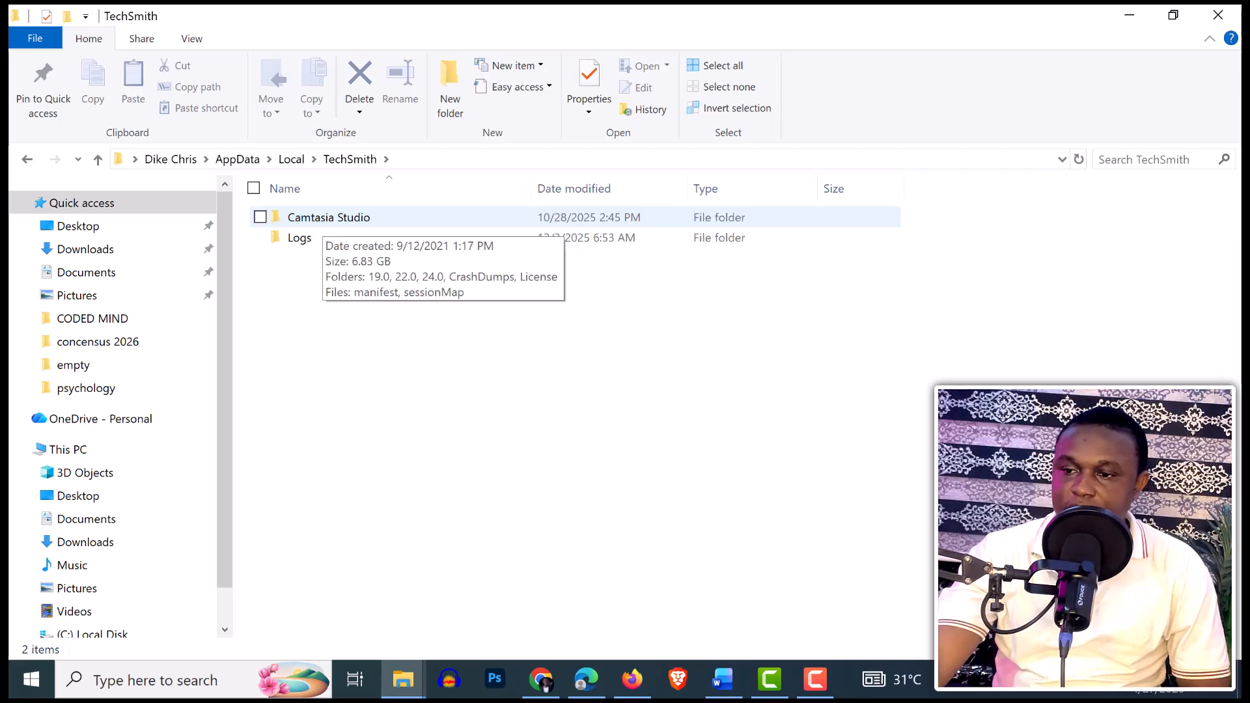
pyautogui.doubleClick(322, 218)
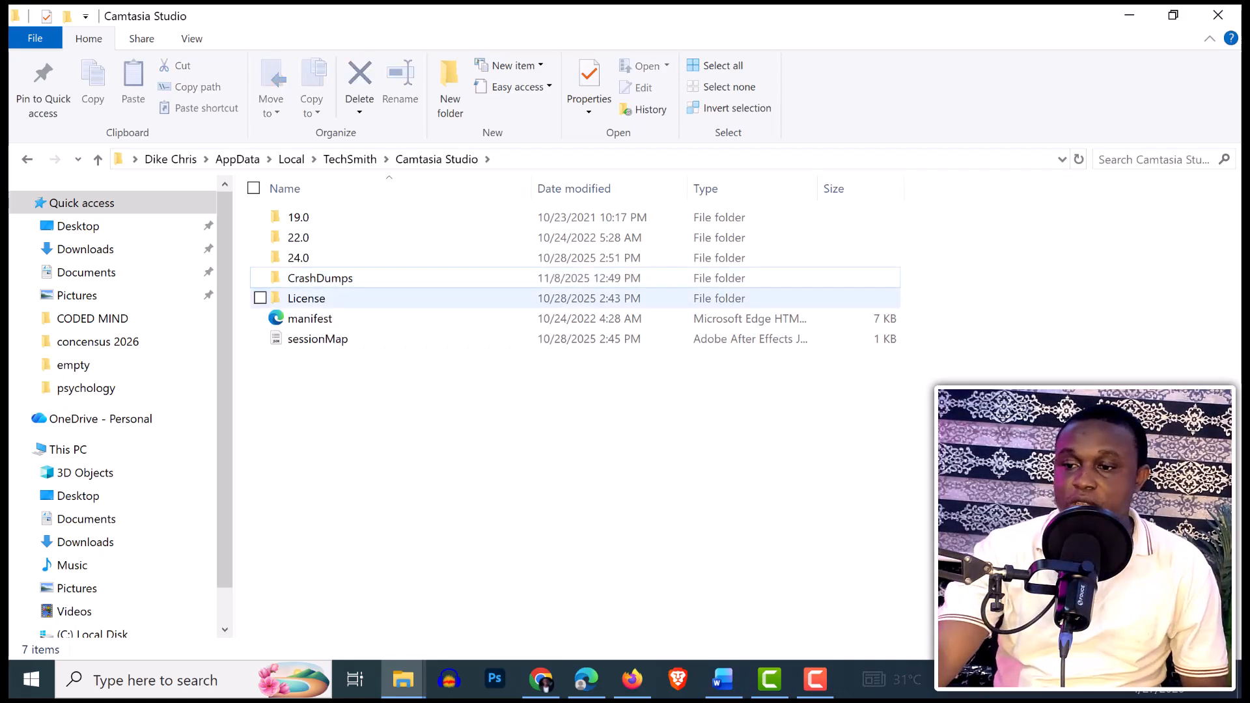
# Step: Permanently delete the CrashDumps folder inside the Camtasia Studio folder
pyautogui.click(323, 280)
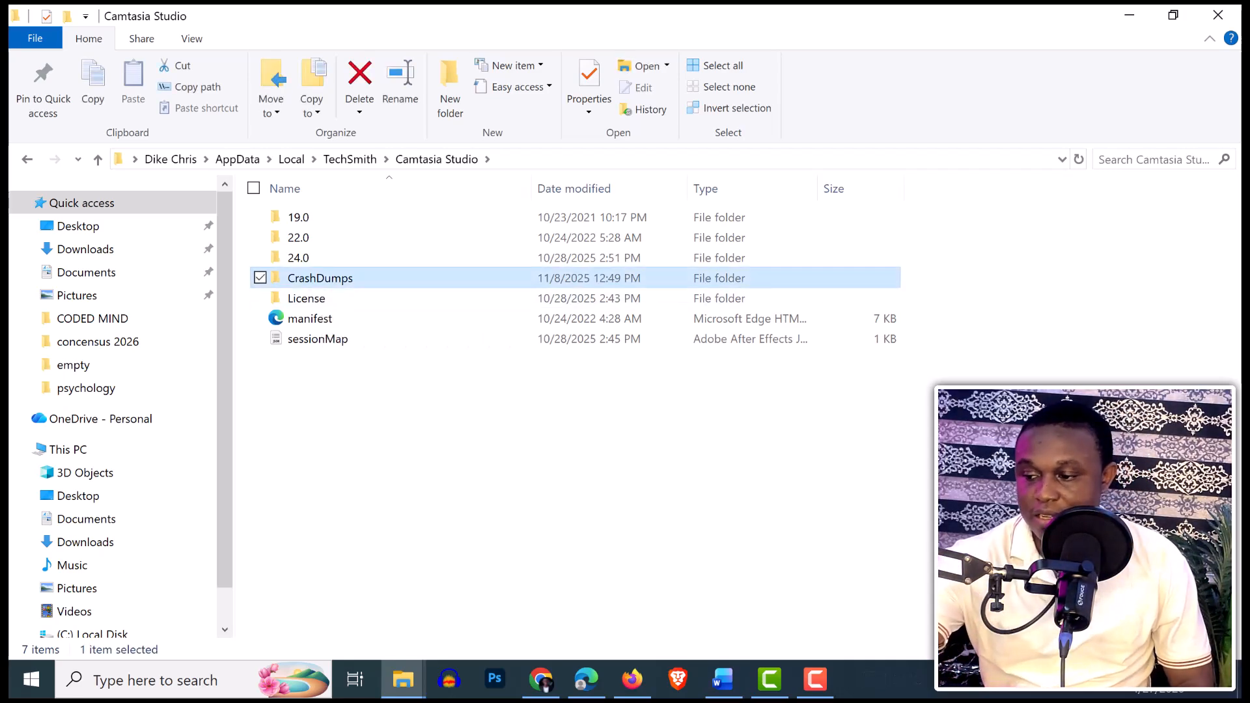
pyautogui.hotkey('shift', 'Delete')
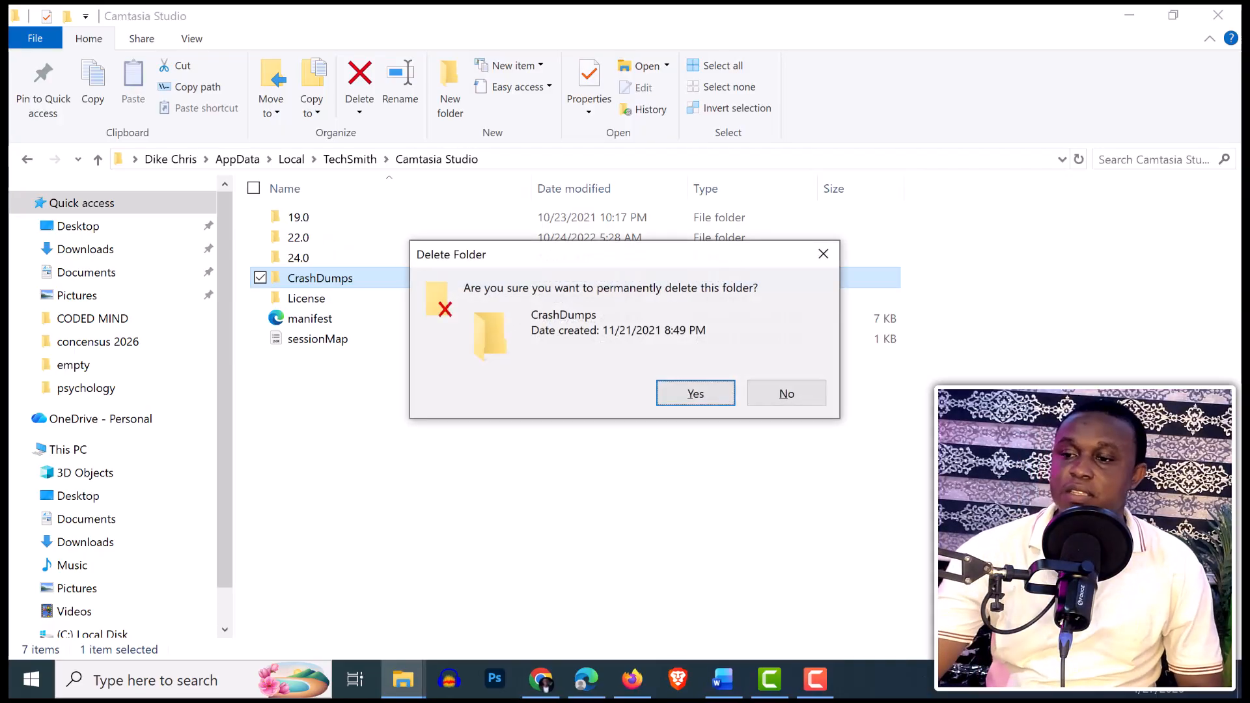
pyautogui.press('Return')
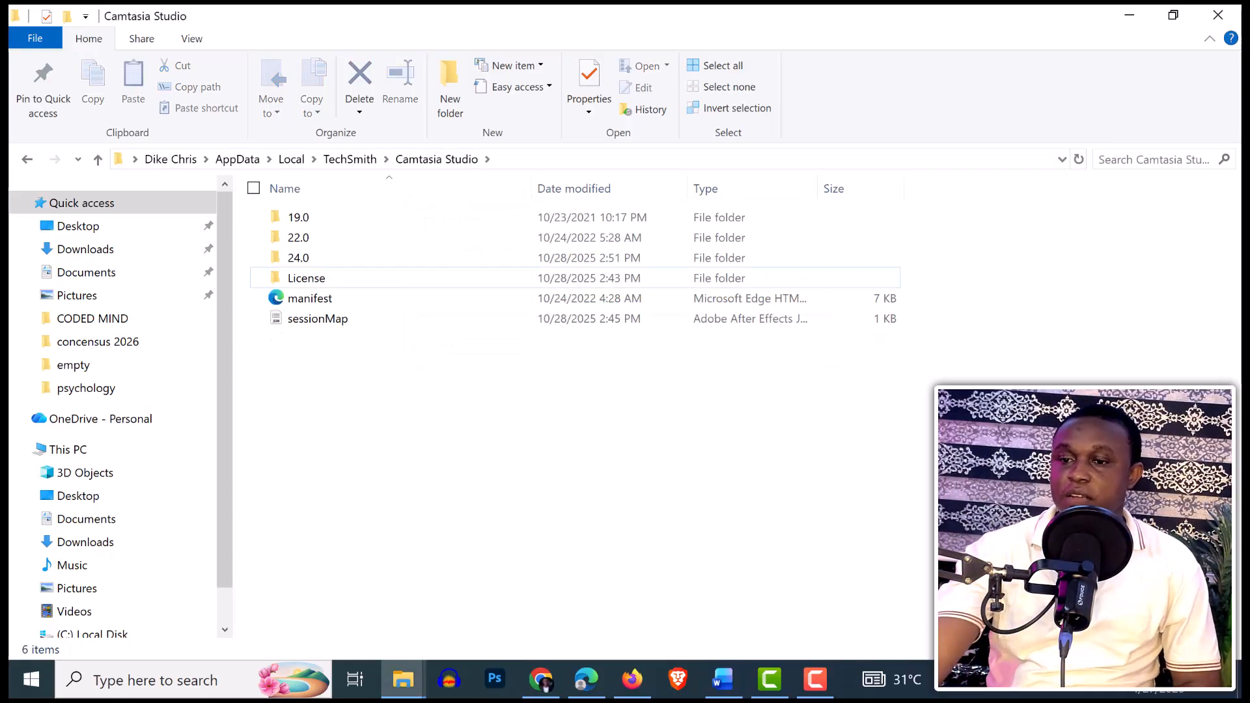
# Step: Refresh This PC to check the C: drive's free space, and return to the Camtasia Studio folder window
pyautogui.moveTo(402, 679)
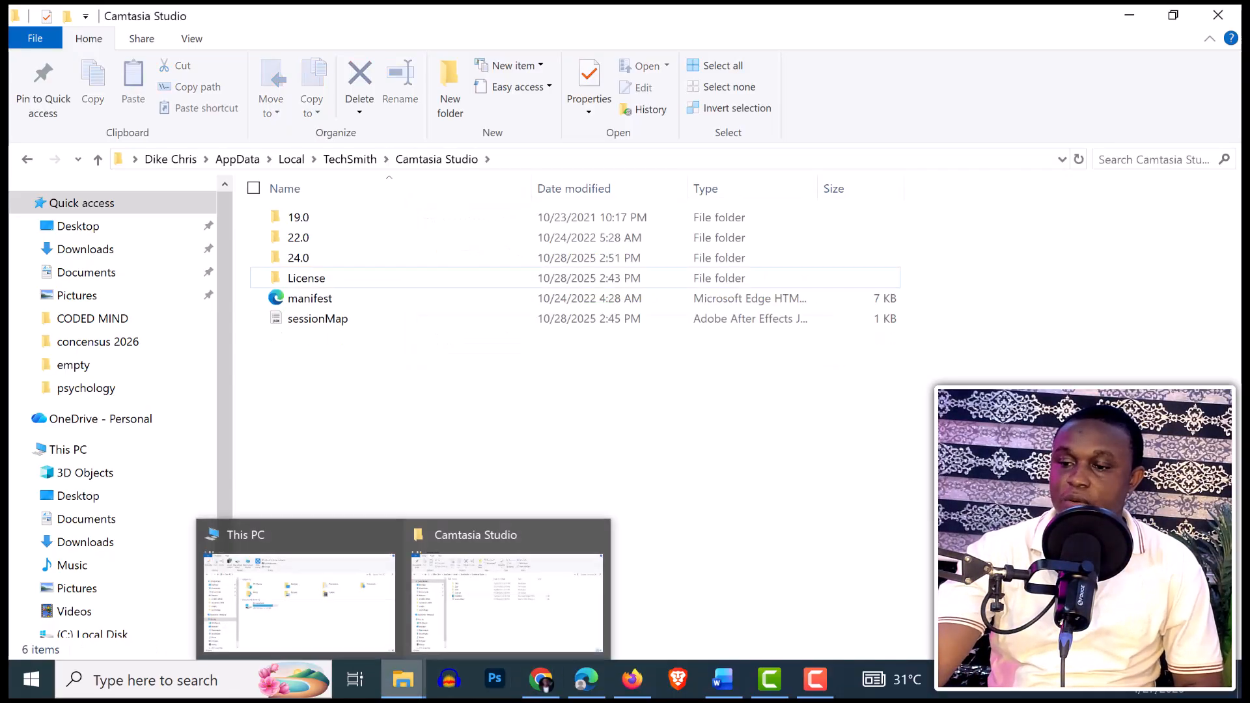
pyautogui.click(301, 591)
pyautogui.rightClick(392, 432)
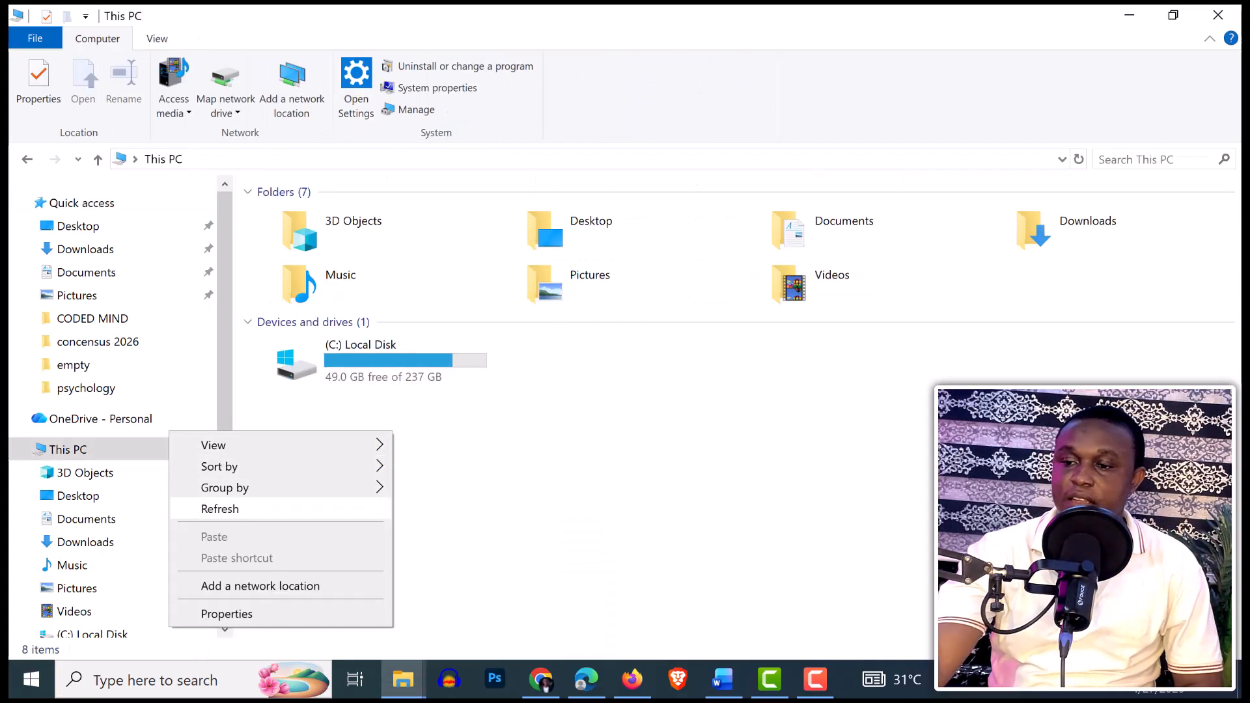
pyautogui.click(220, 508)
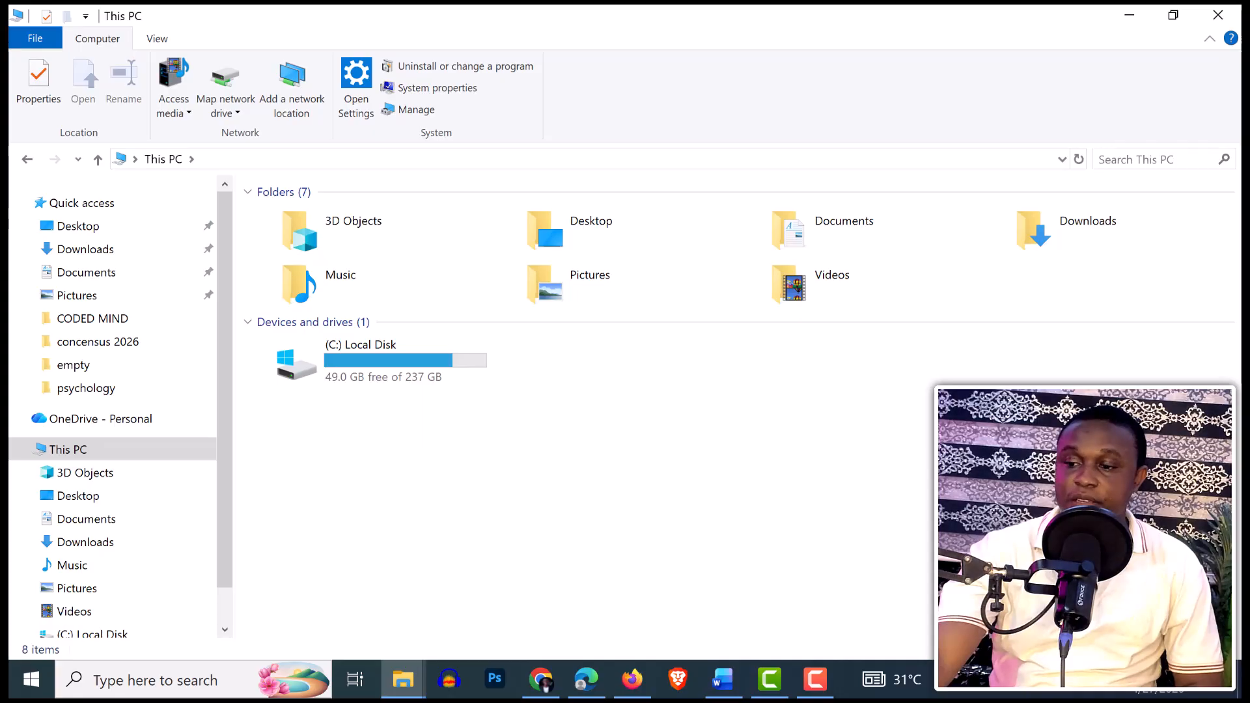
pyautogui.moveTo(403, 679)
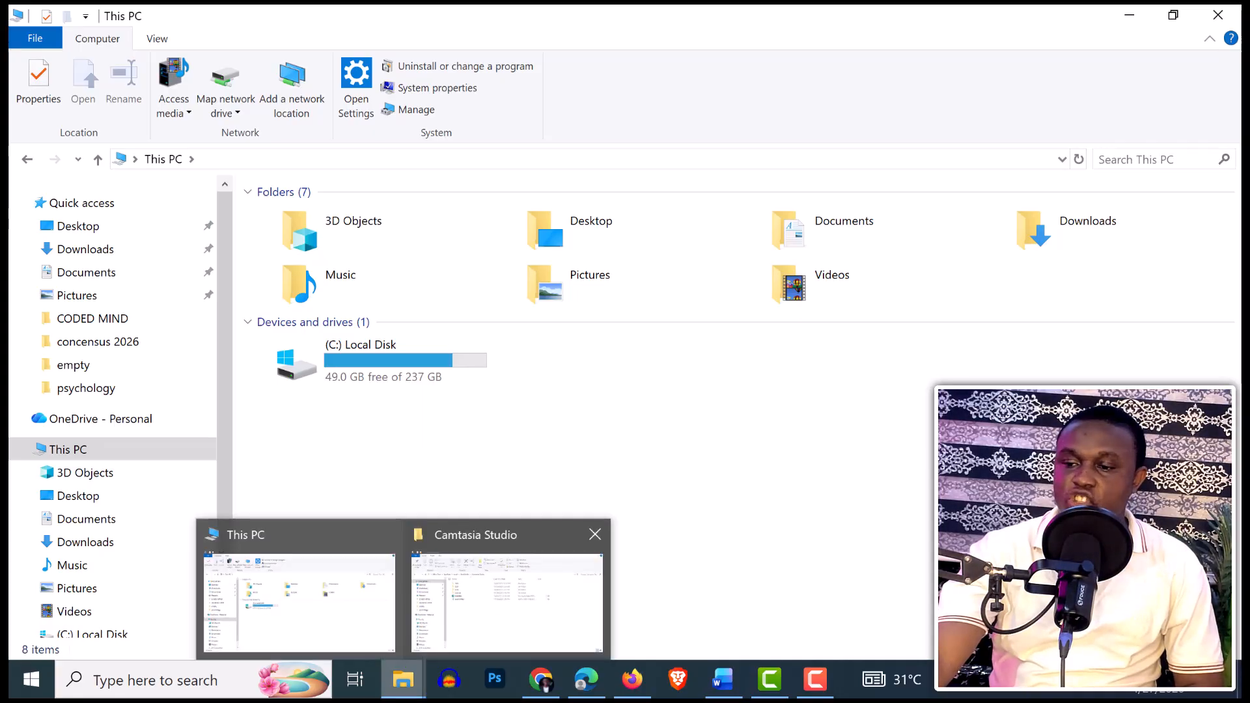
pyautogui.click(508, 602)
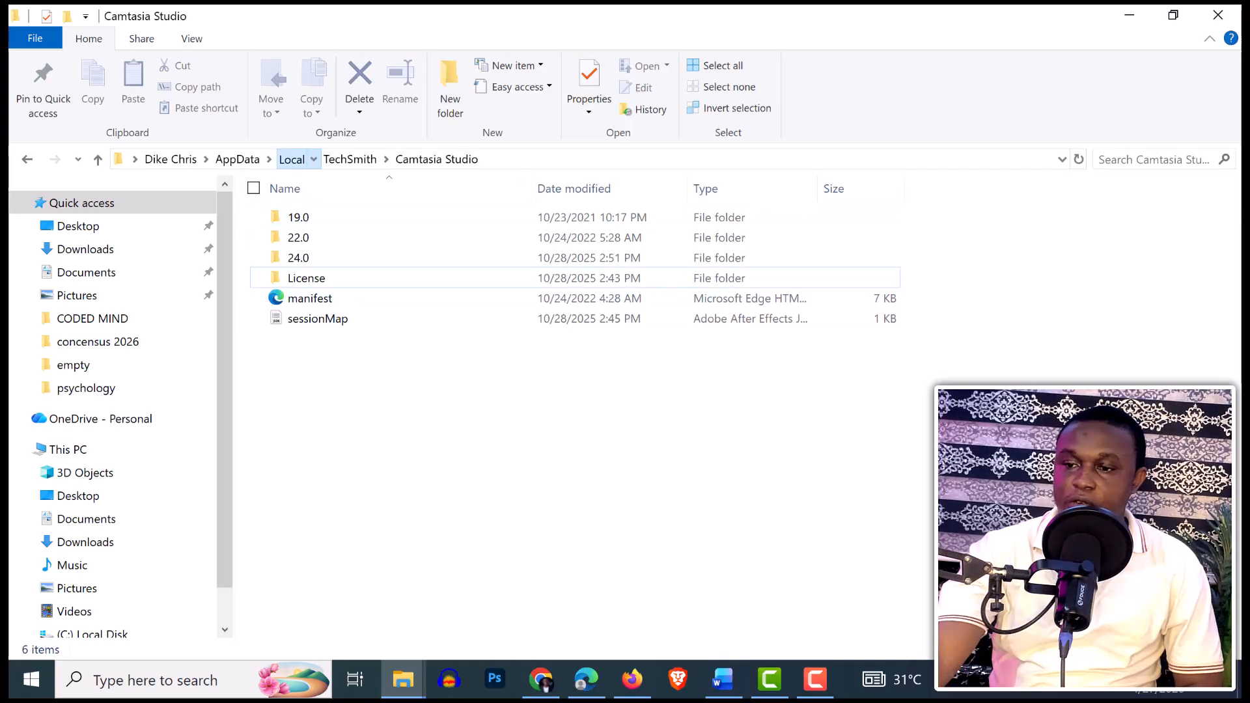
# Step: Go back to the Local folder and look through its remaining app folders
pyautogui.click(291, 160)
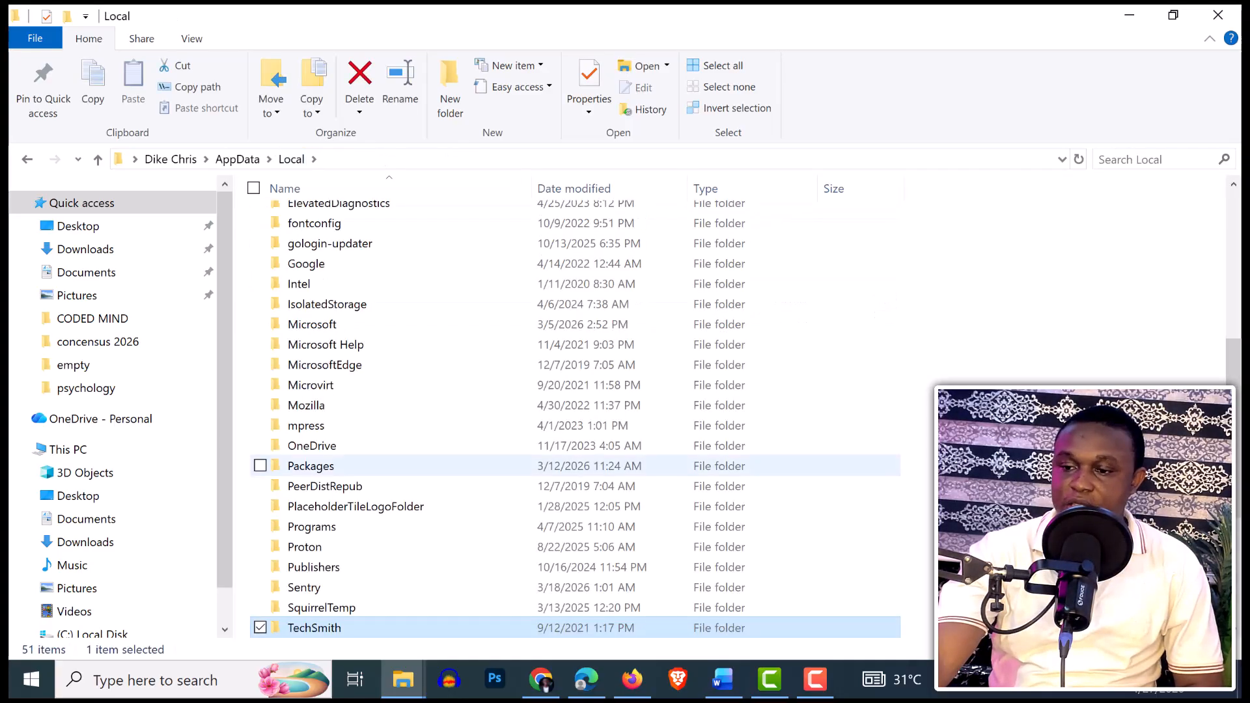
pyautogui.scroll(-4, 390, 466)
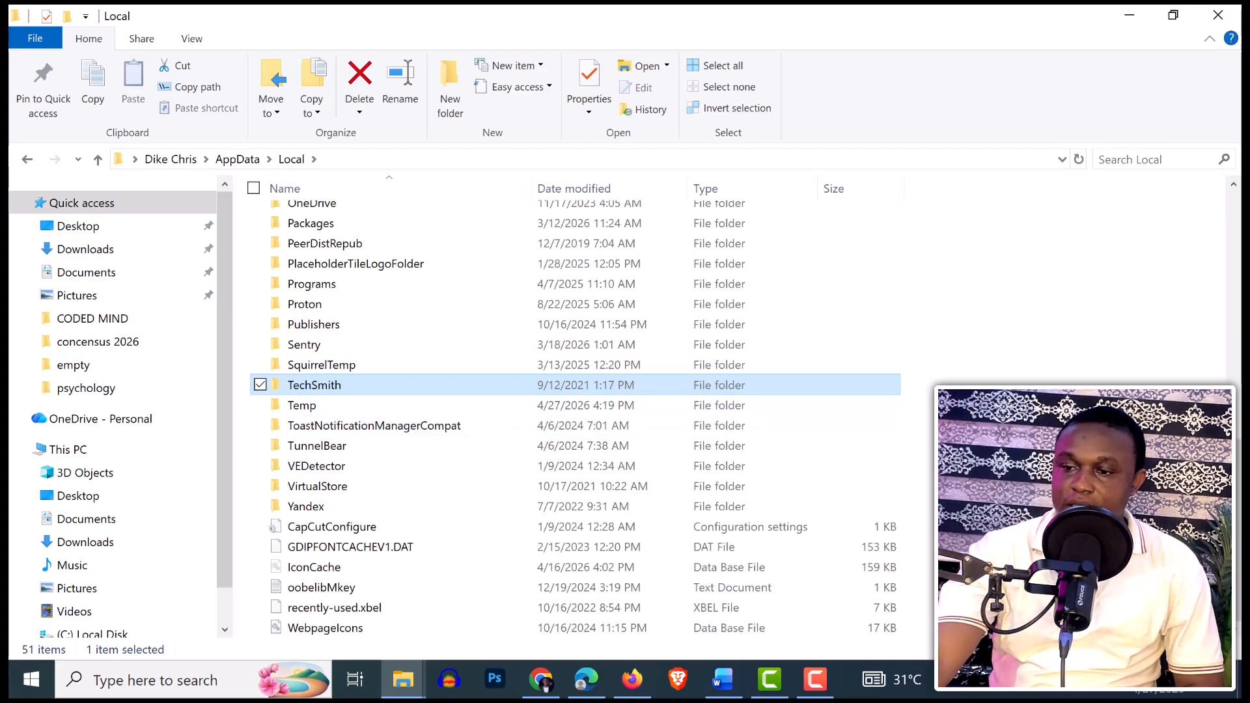
pyautogui.scroll(2, 456, 339)
pyautogui.scroll(2, 456, 332)
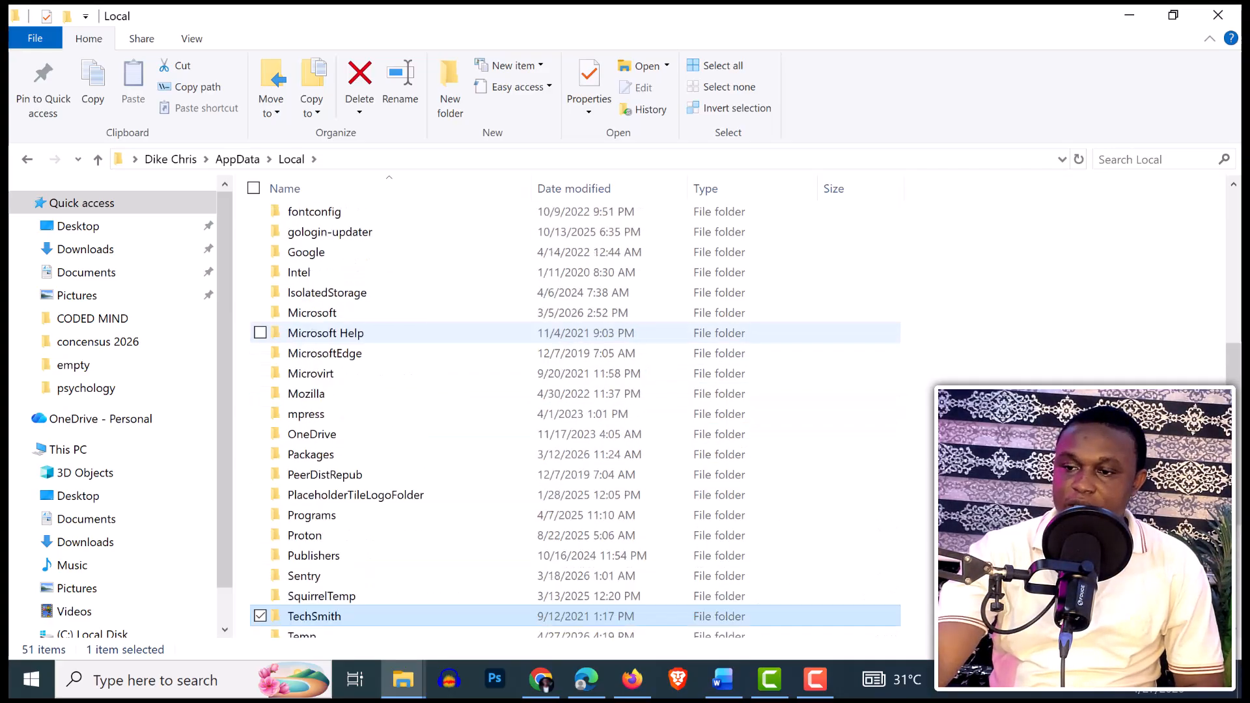
pyautogui.scroll(3, 456, 333)
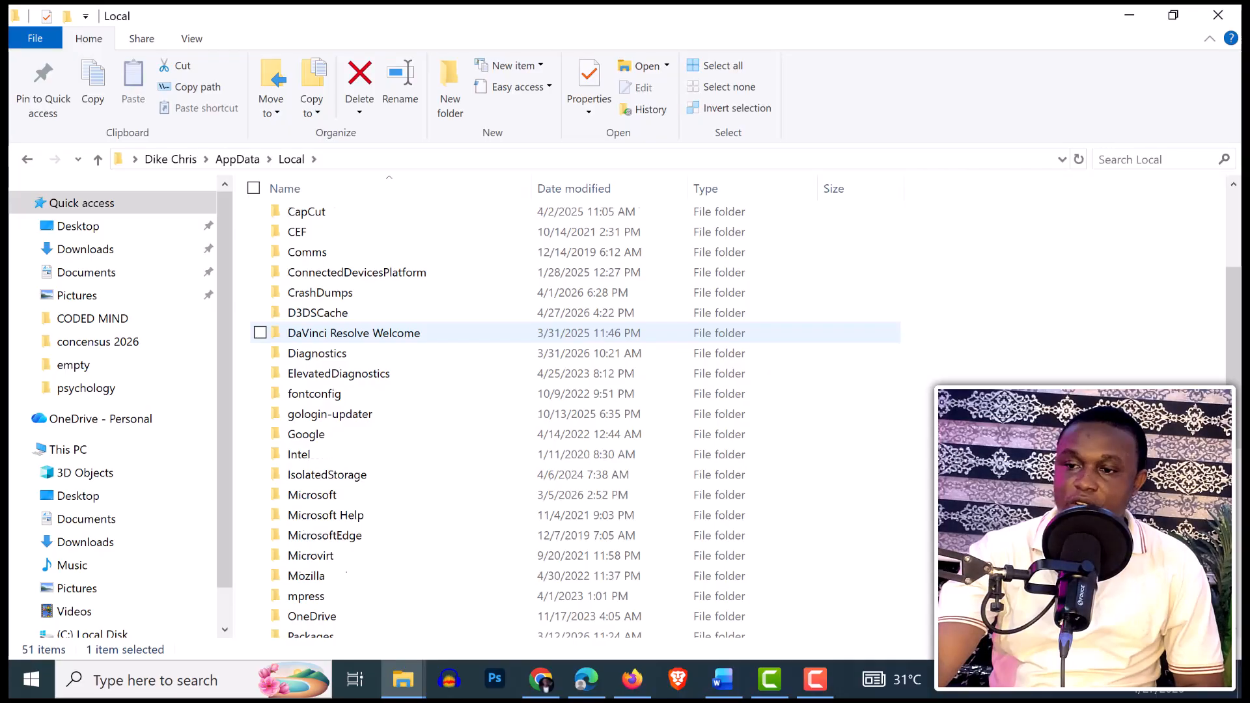
pyautogui.scroll(1, 456, 332)
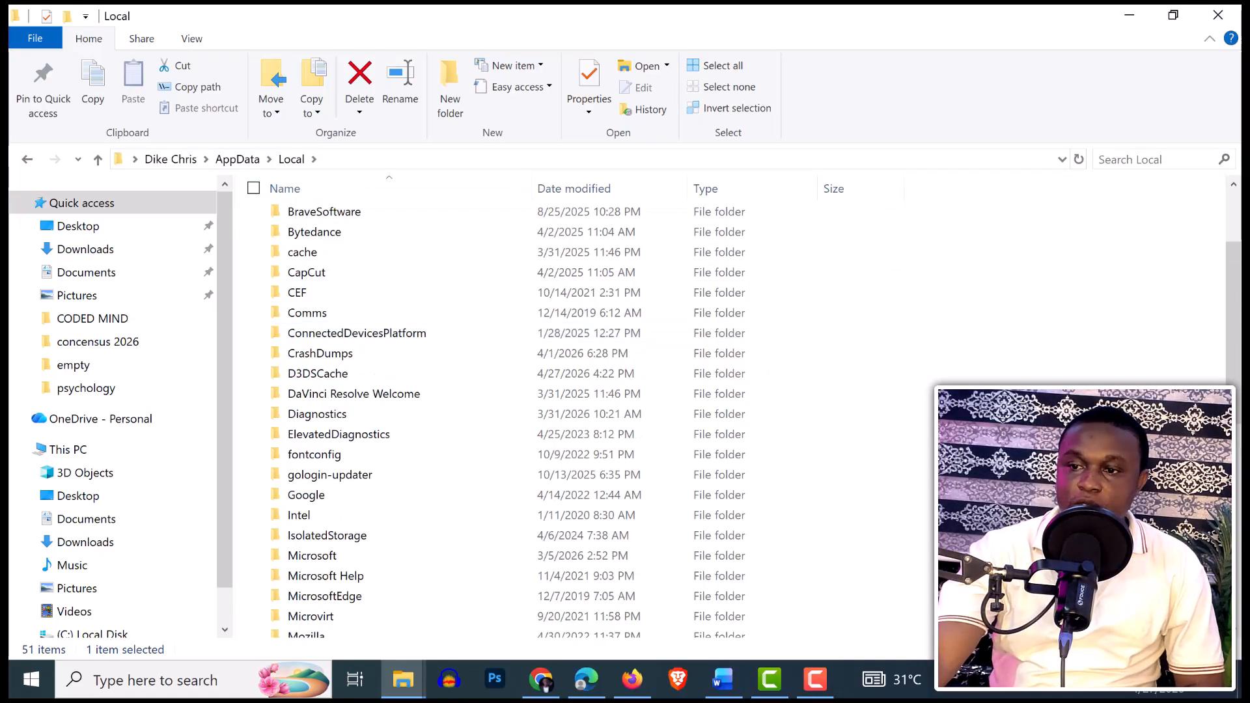
# Step: Inspect the contents of AppData's LocalLow and Roaming folders for leftover app data
pyautogui.click(238, 159)
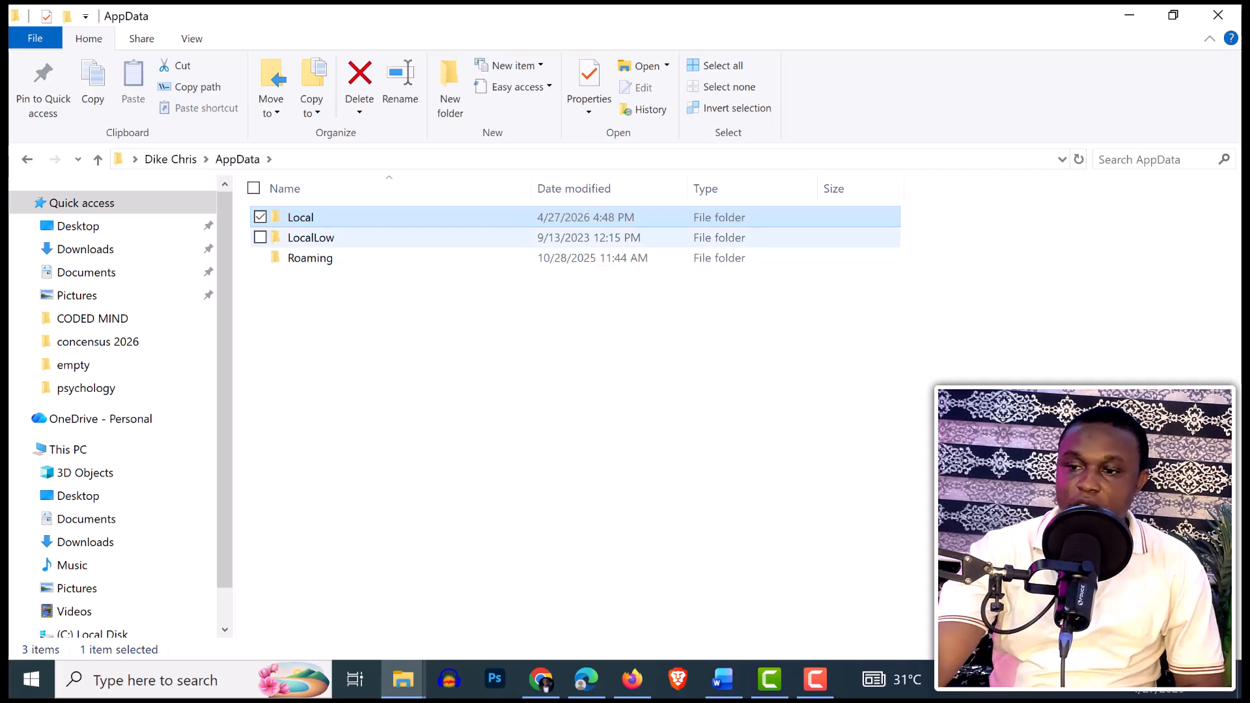
pyautogui.doubleClick(311, 237)
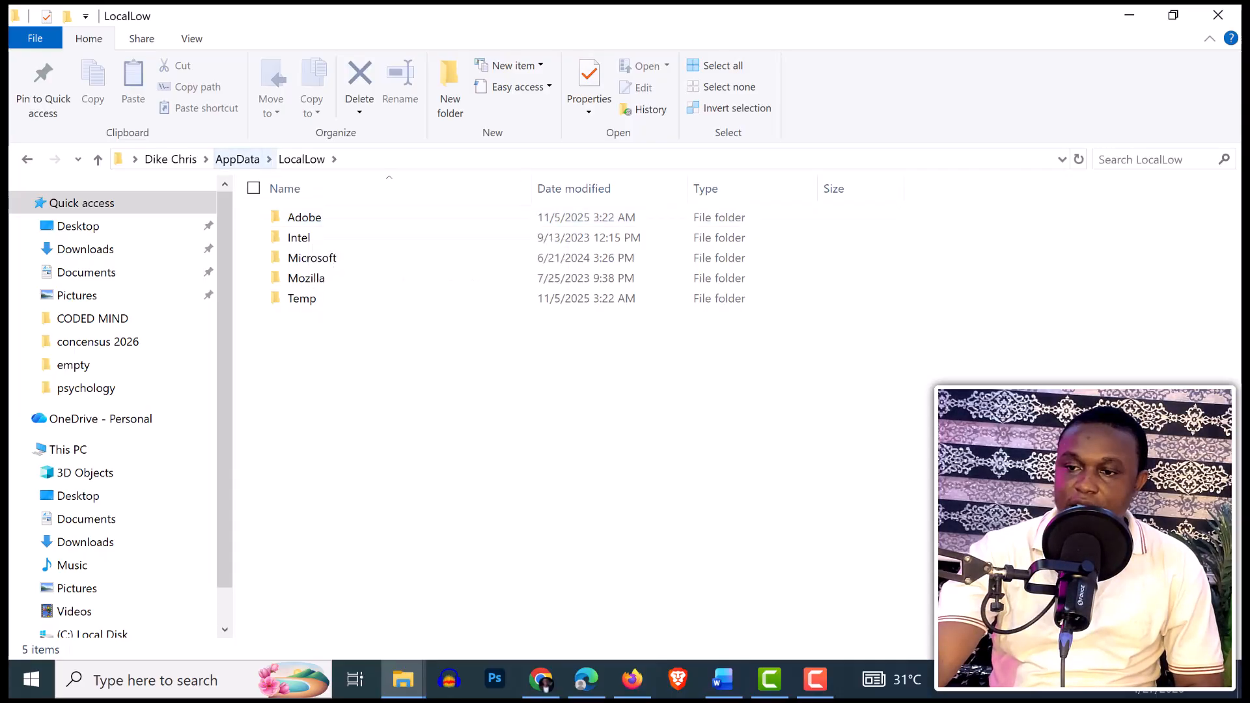
pyautogui.click(237, 159)
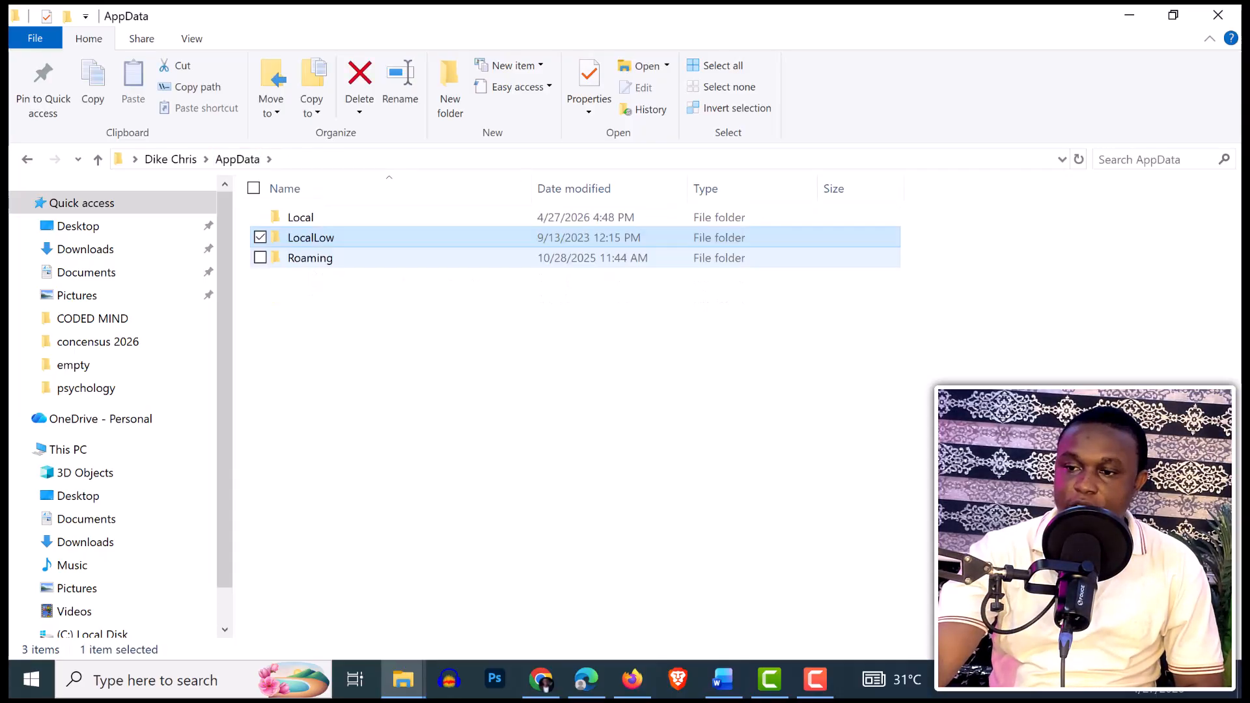
pyautogui.doubleClick(310, 258)
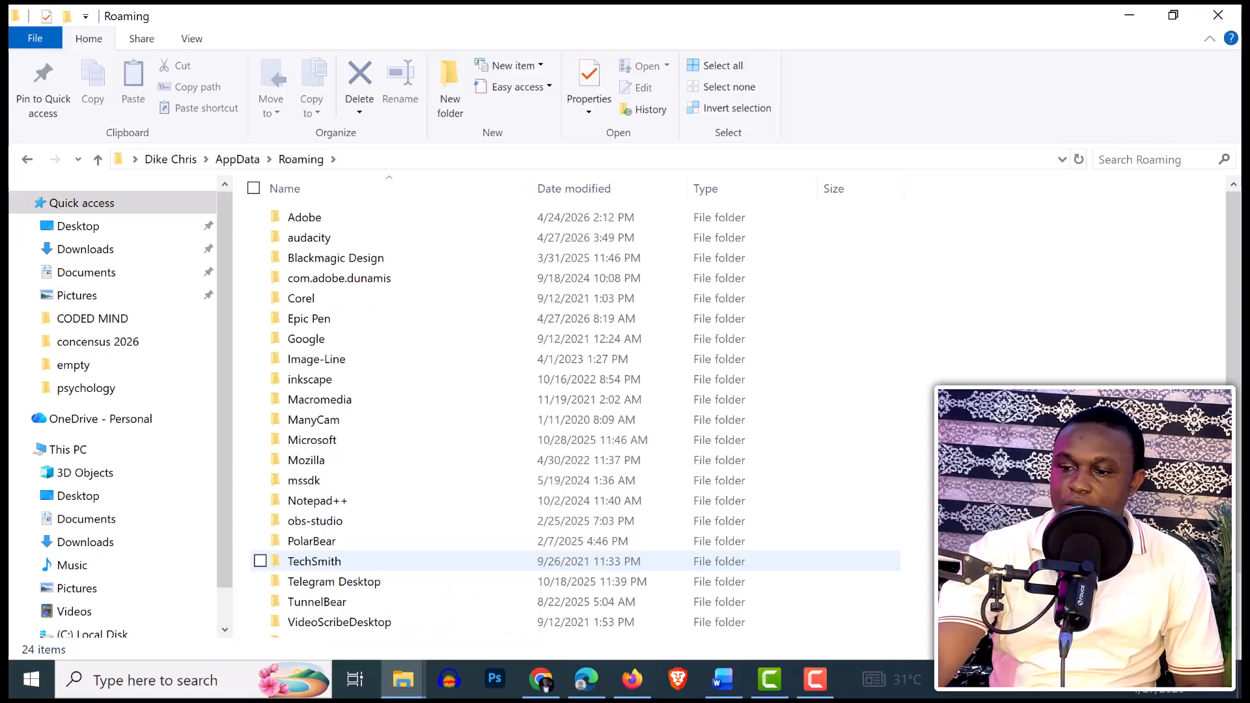
pyautogui.scroll(-1, 319, 566)
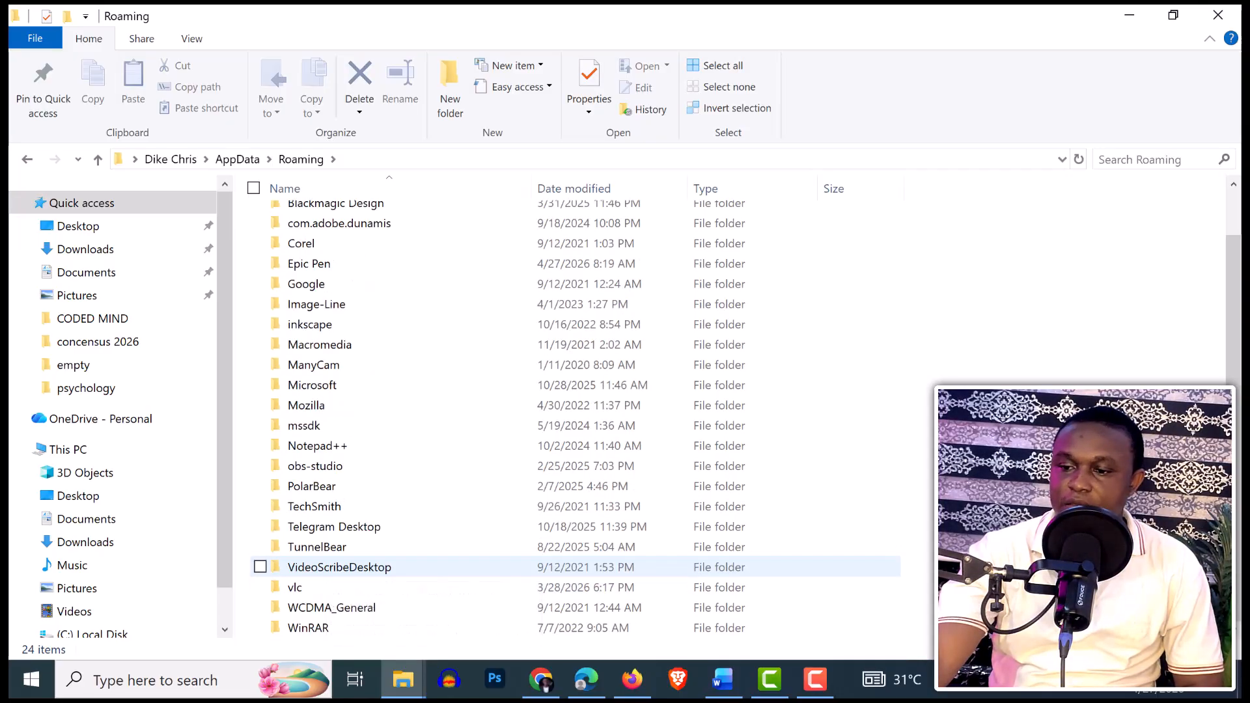
pyautogui.scroll(1, 326, 524)
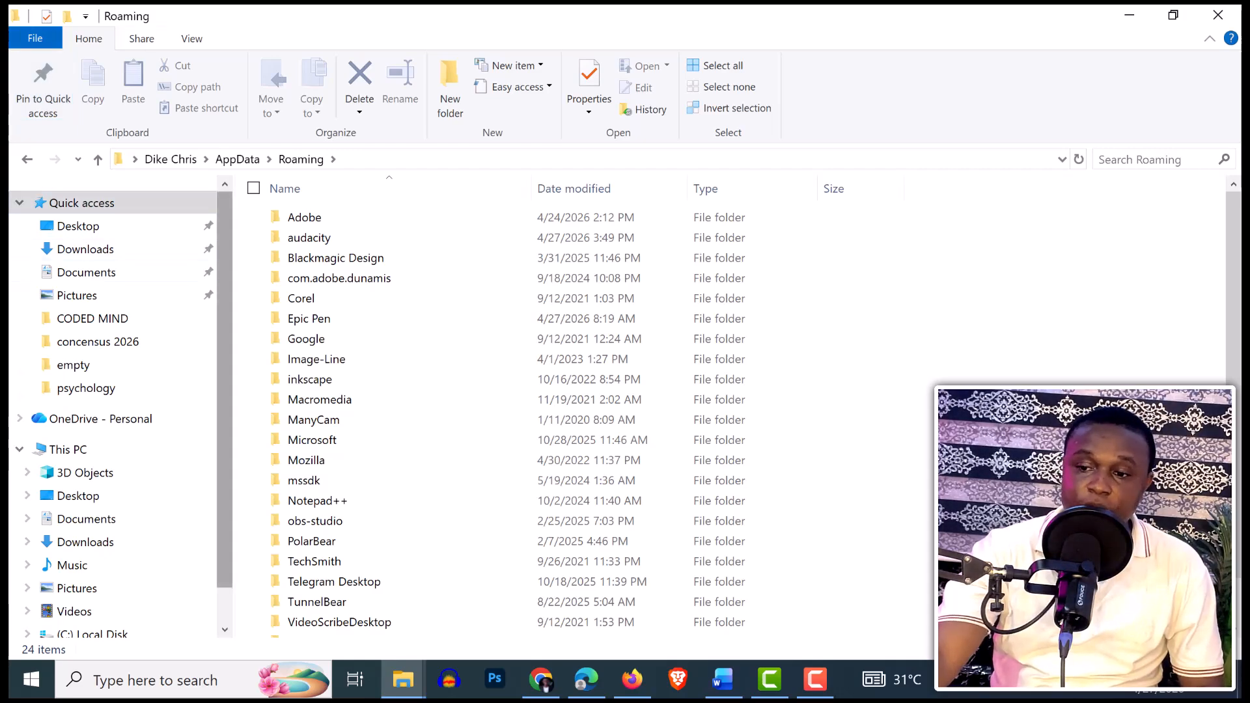
# Step: Open Windows Settings and go to the Storage page of the System section
pyautogui.click(31, 680)
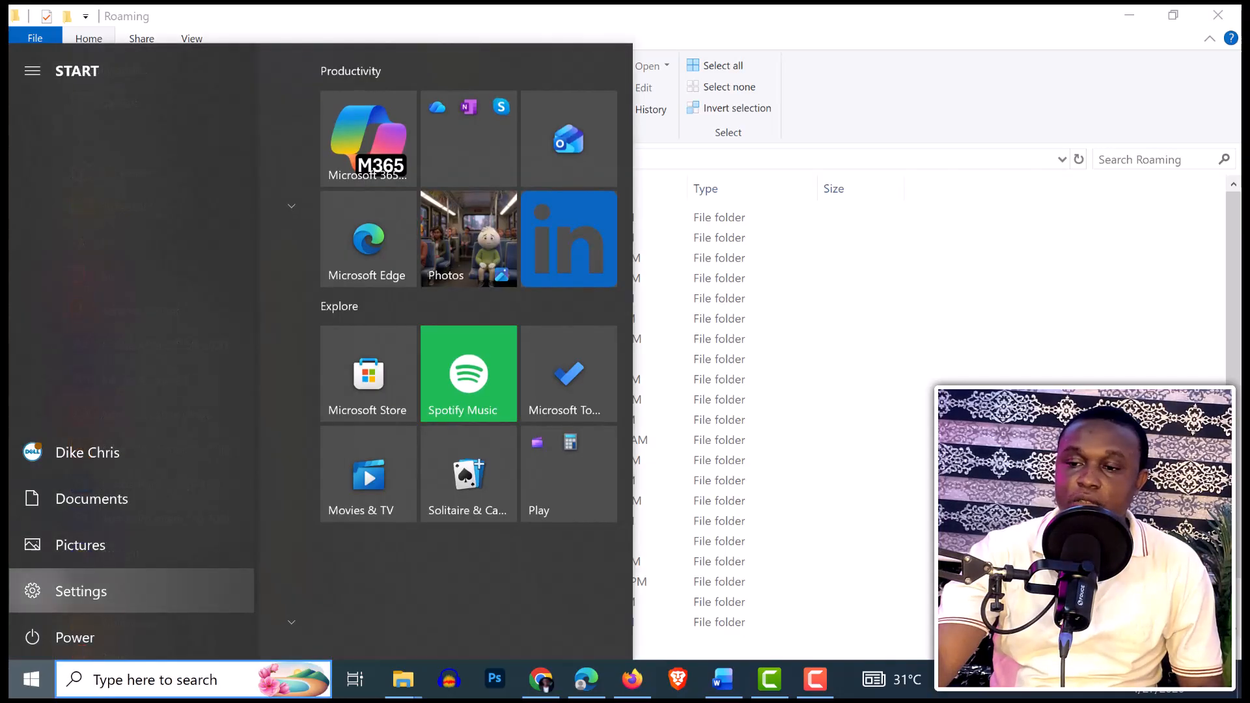
pyautogui.click(39, 590)
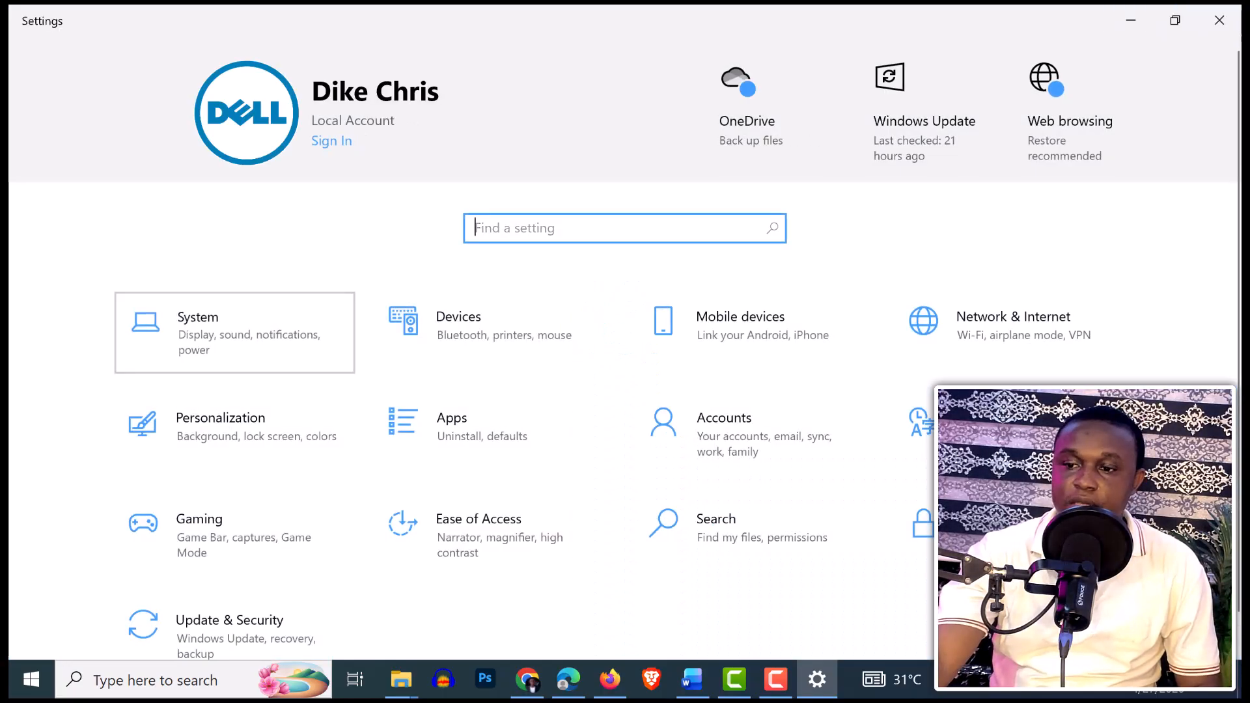
pyautogui.click(235, 333)
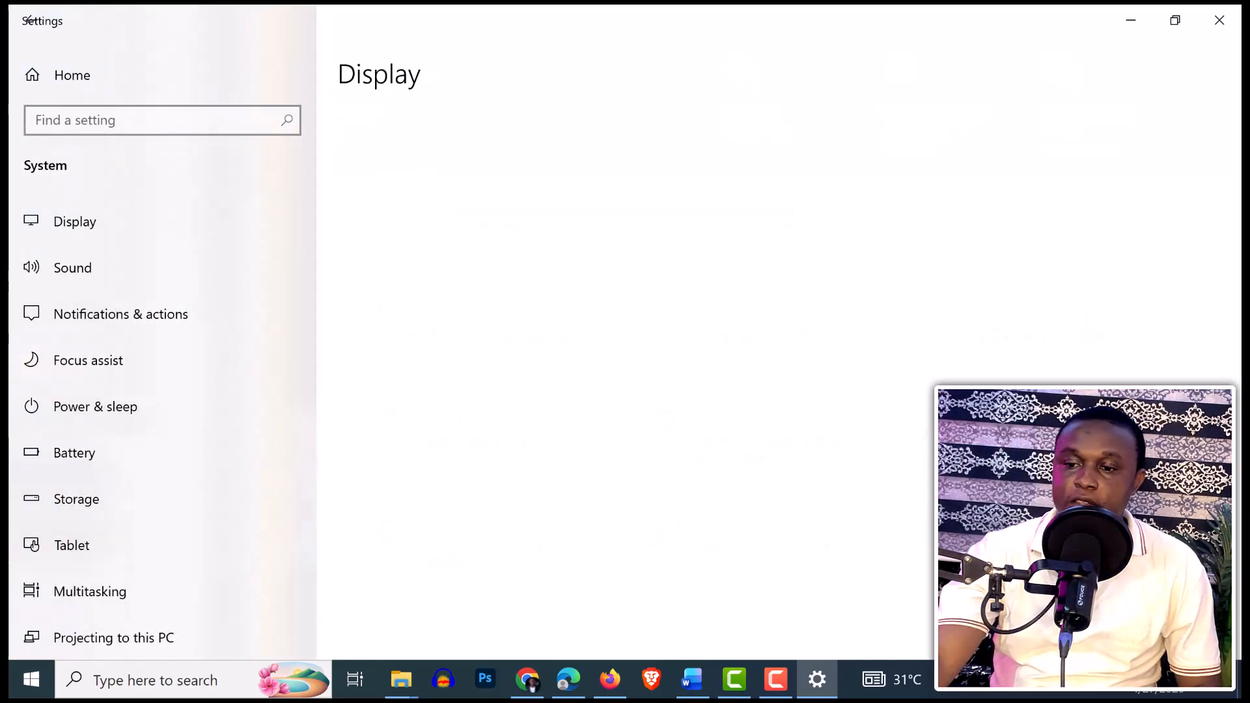
pyautogui.click(221, 319)
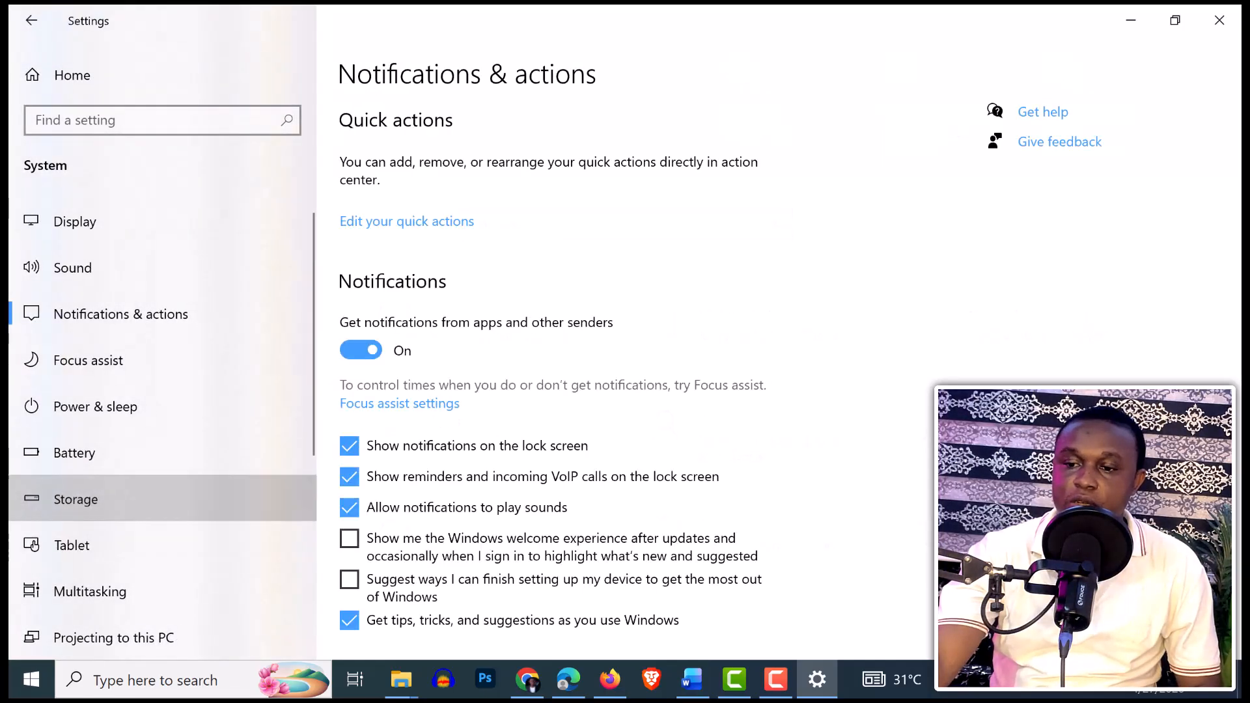
pyautogui.click(75, 499)
# Step: Examine the storage usage of each category in the C: drive breakdown
pyautogui.scroll(-3, 553, 338)
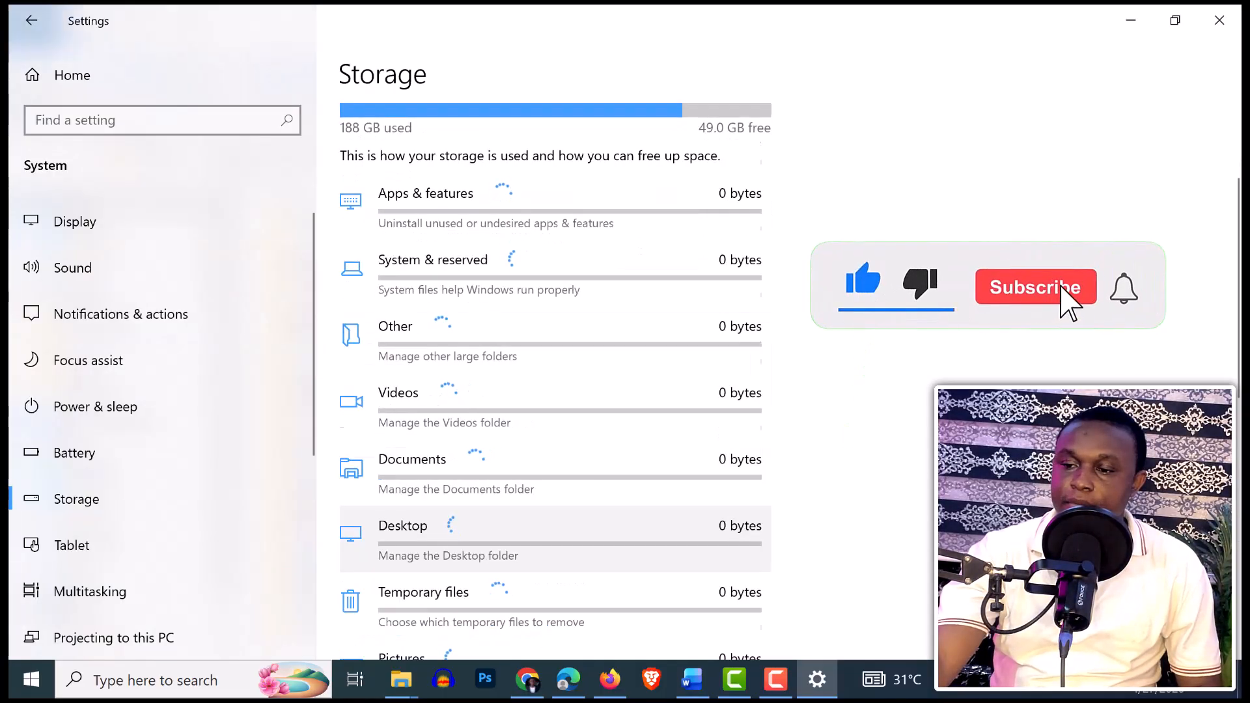
pyautogui.scroll(-6, 553, 417)
pyautogui.scroll(-2, 553, 417)
pyautogui.scroll(3, 553, 416)
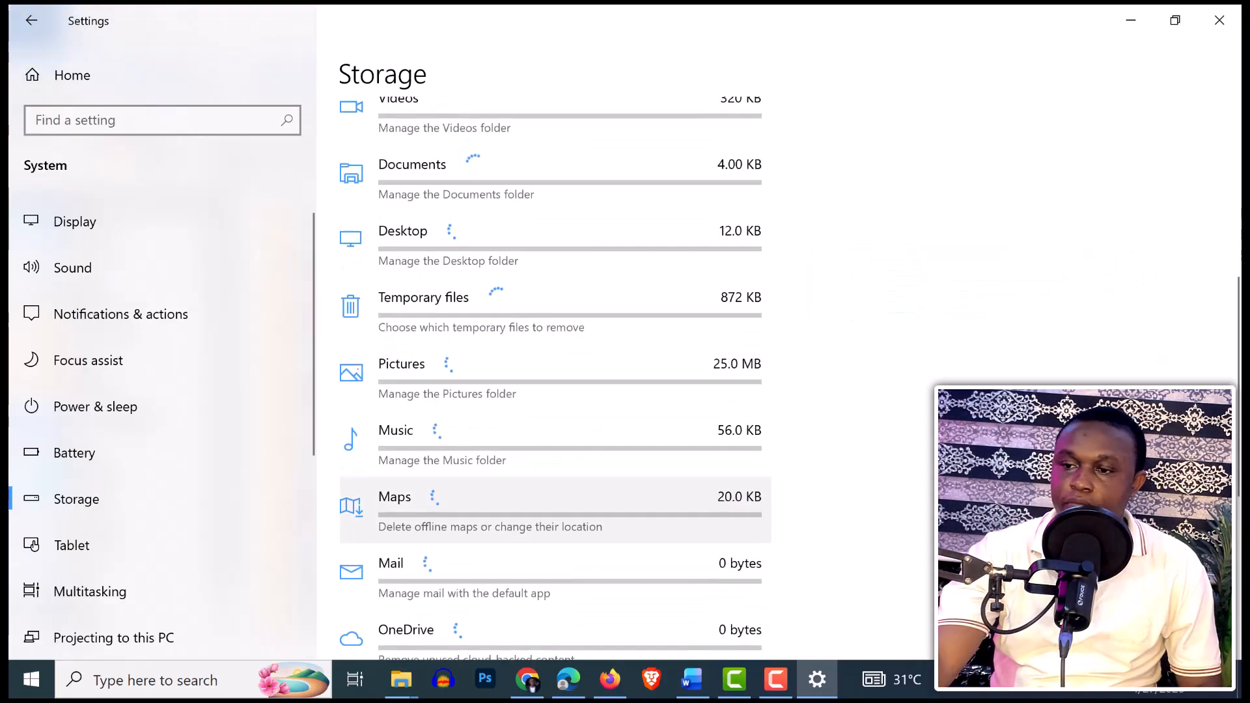
pyautogui.scroll(3, 553, 509)
pyautogui.scroll(2, 553, 502)
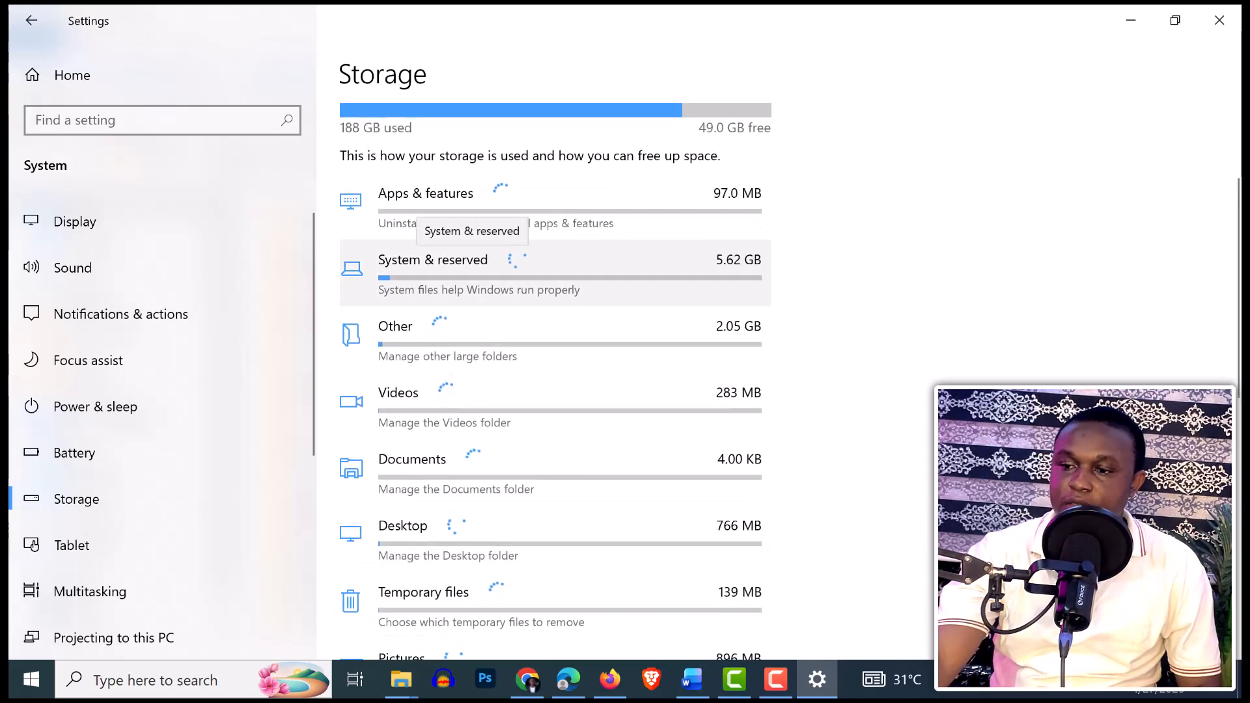
# Step: Open the System & reserved details and review them from system files through to System restore
pyautogui.click(456, 261)
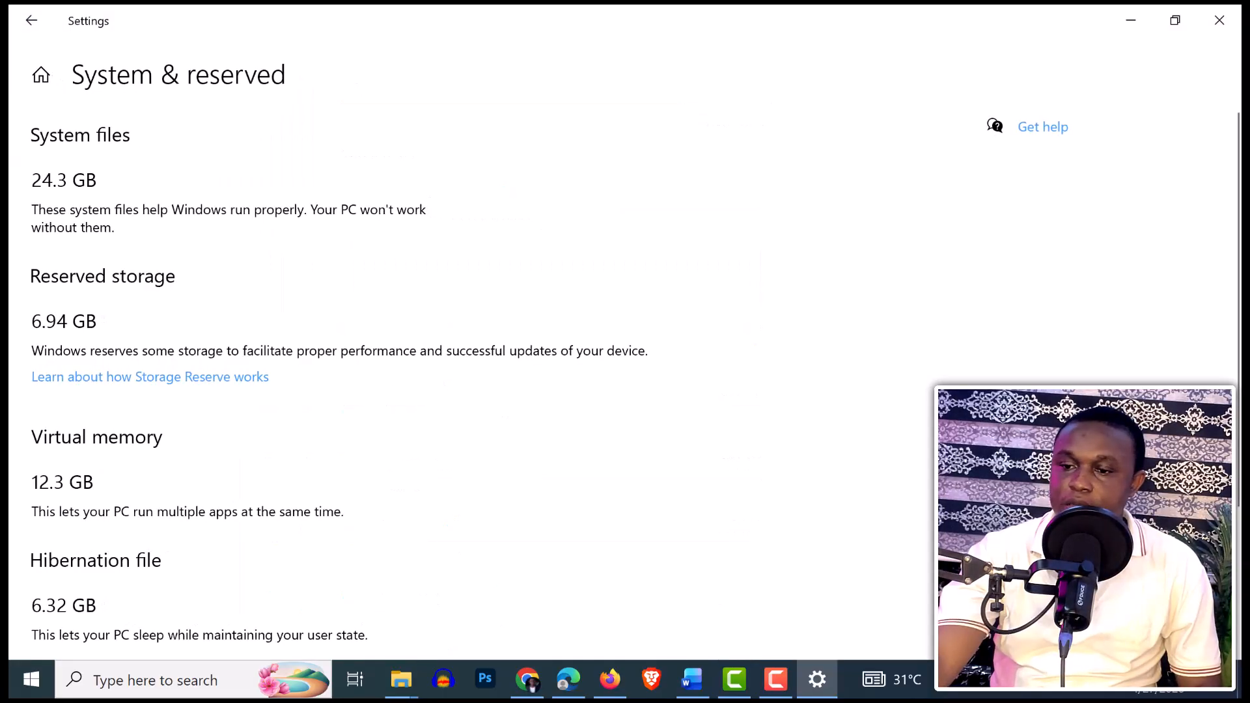
pyautogui.scroll(-1, 456, 352)
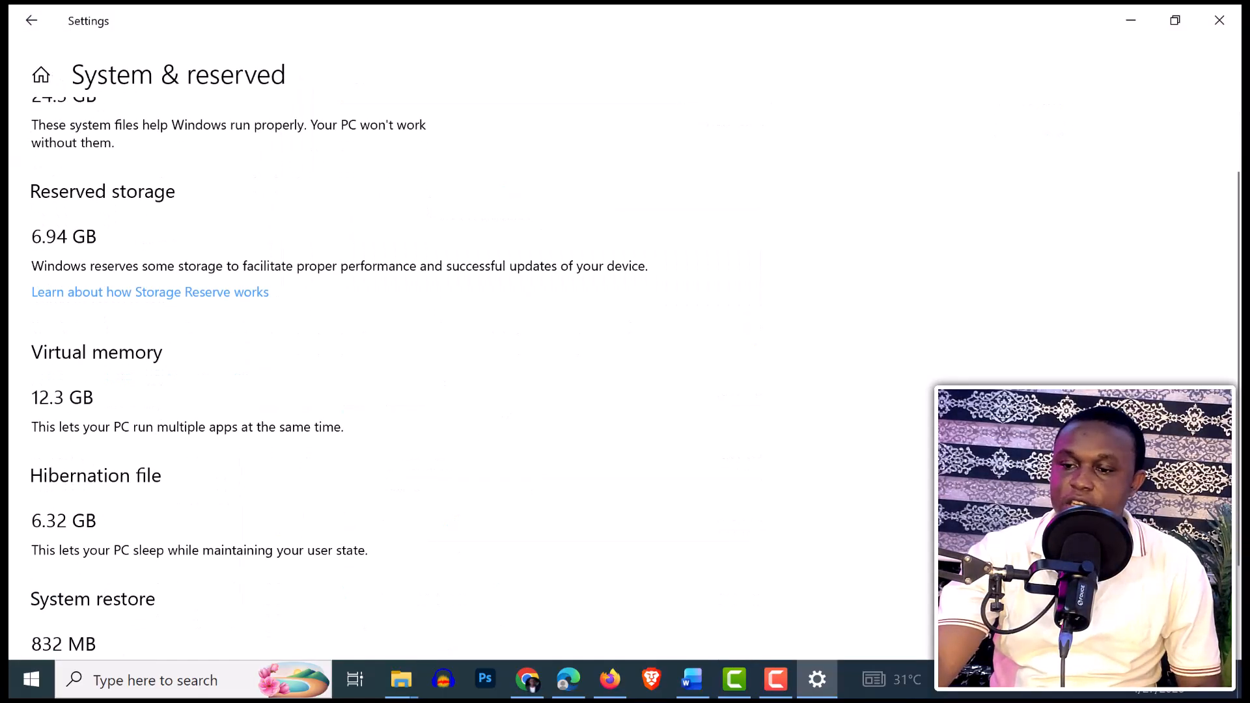
pyautogui.scroll(-1, 455, 352)
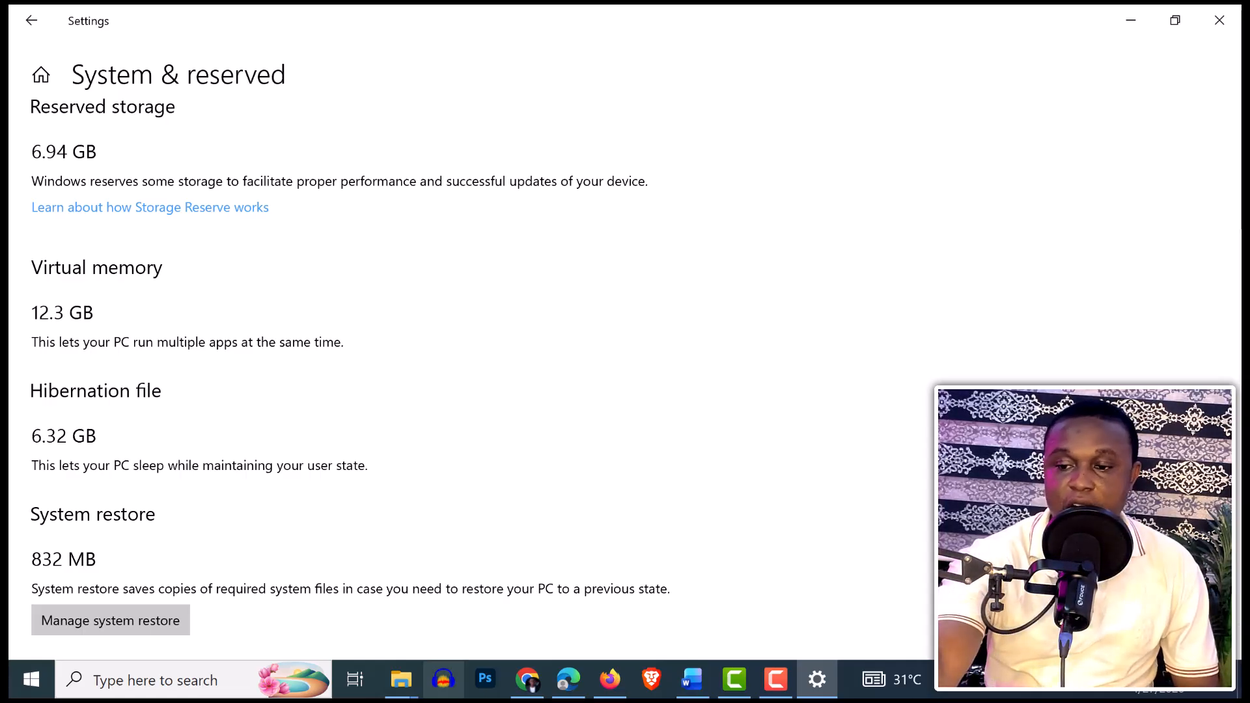
# Step: Launch a Command Prompt by running cmd, and close it without entering any command
pyautogui.press('super+r')
pyautogui.moveTo(514, 679)
pyautogui.click(355, 555)
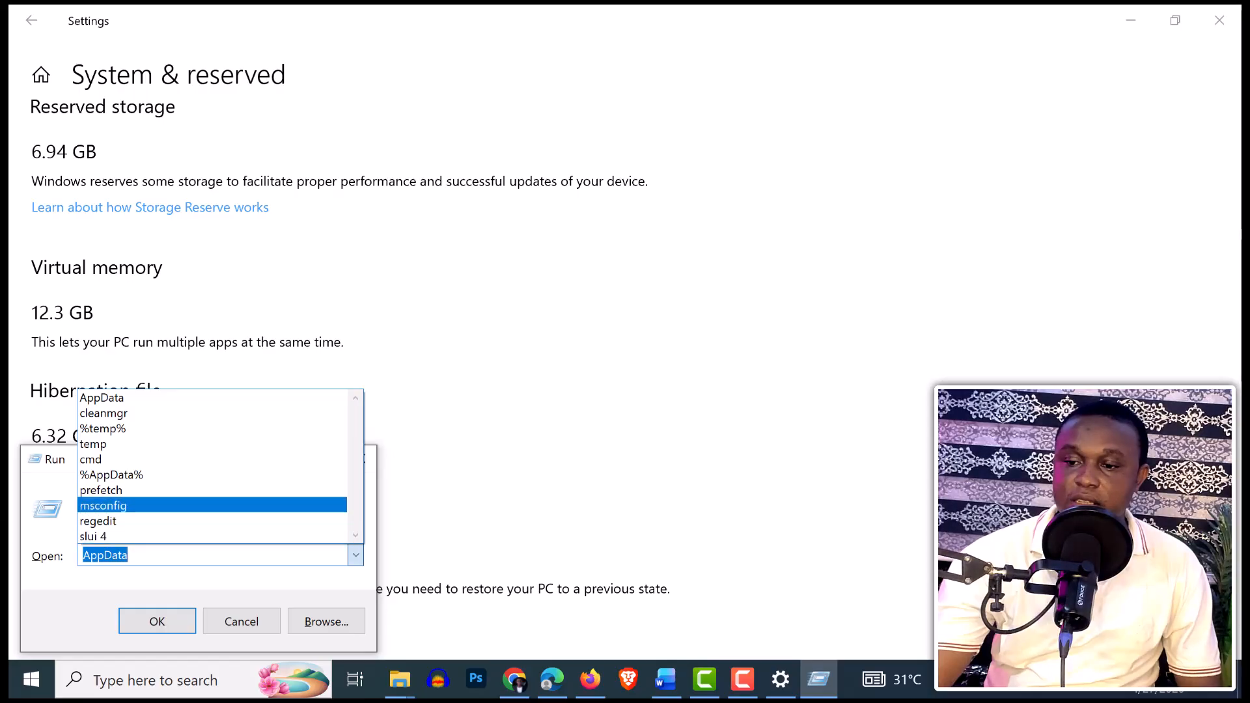
pyautogui.click(104, 459)
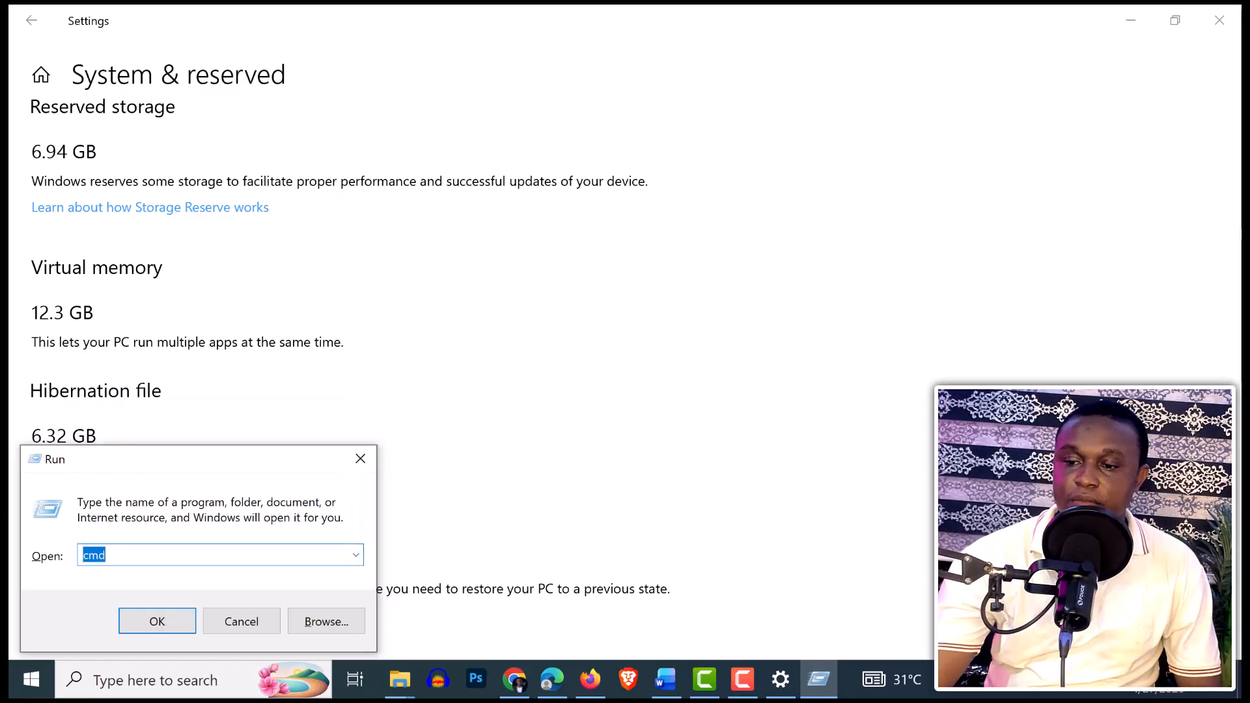
pyautogui.press('Return')
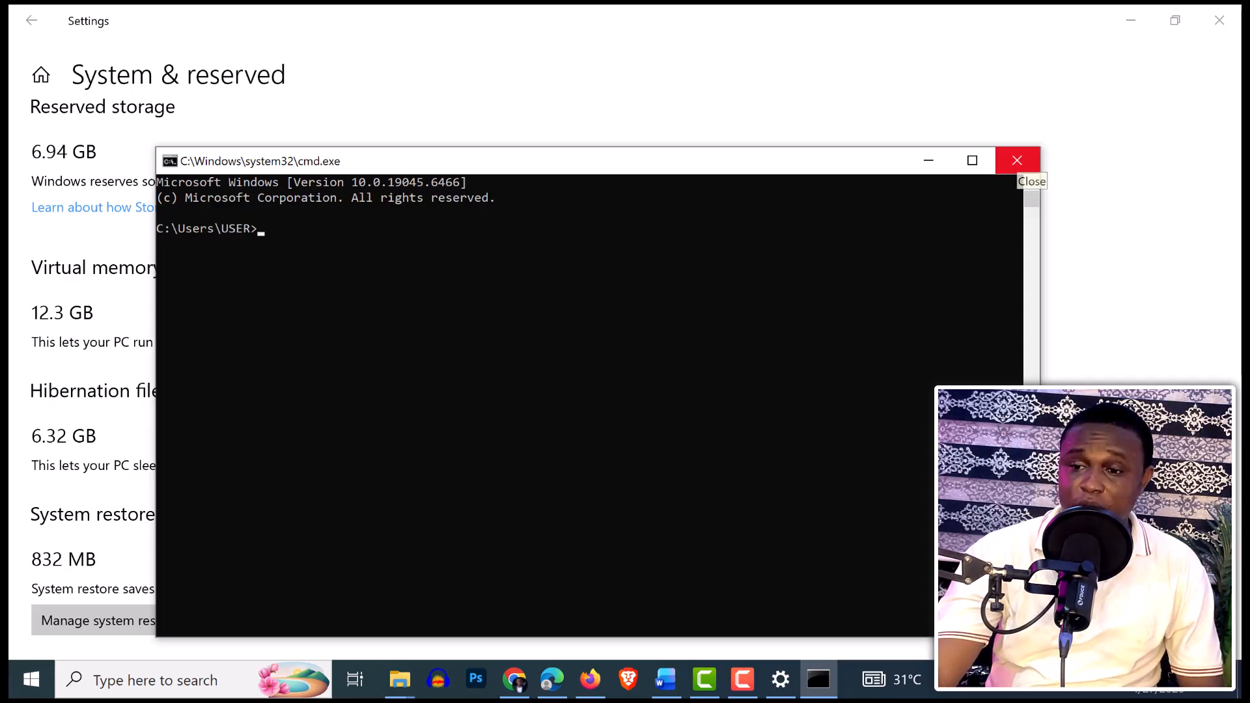
pyautogui.click(1017, 160)
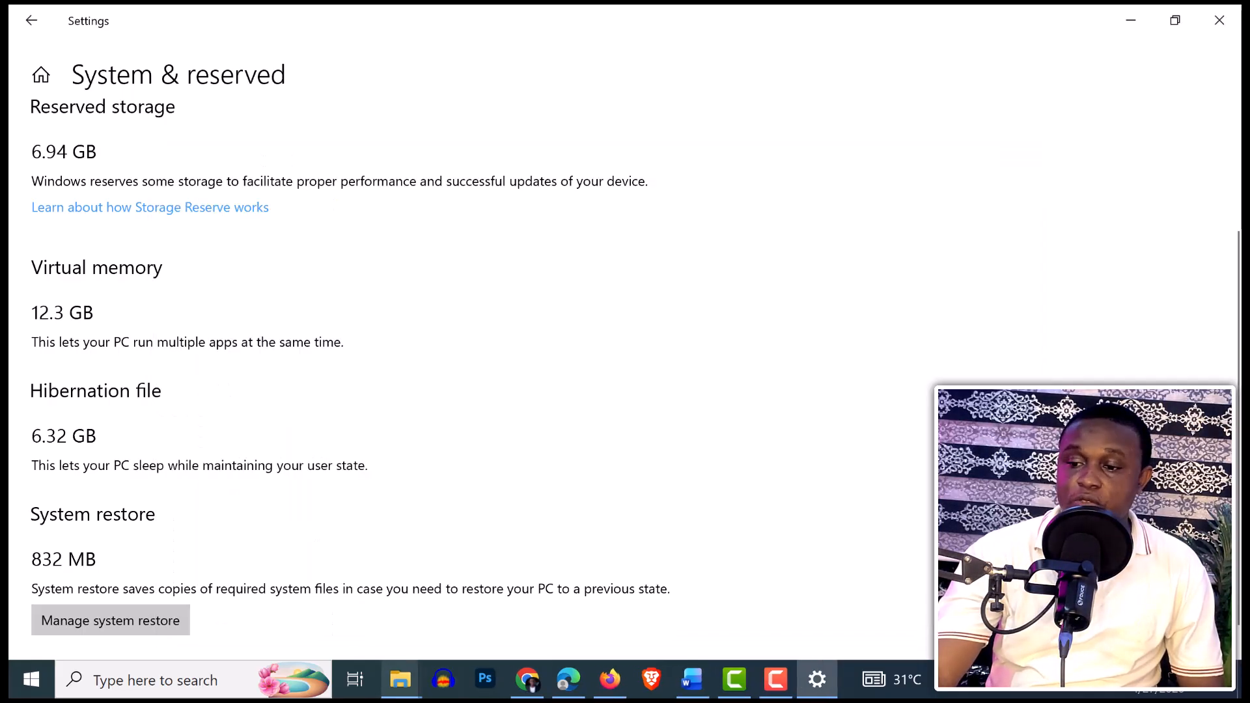
# Step: Switch to the This PC window in File Explorer to check the C: drive's free space
pyautogui.moveTo(401, 679)
pyautogui.click(297, 589)
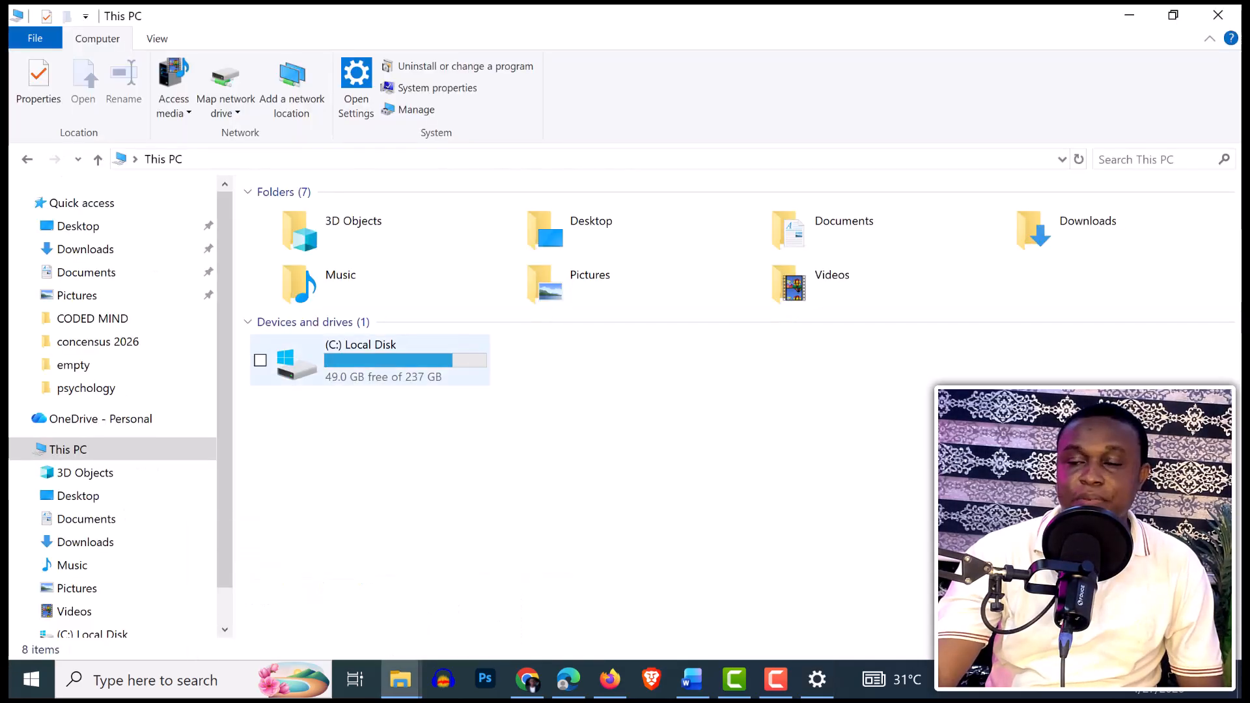